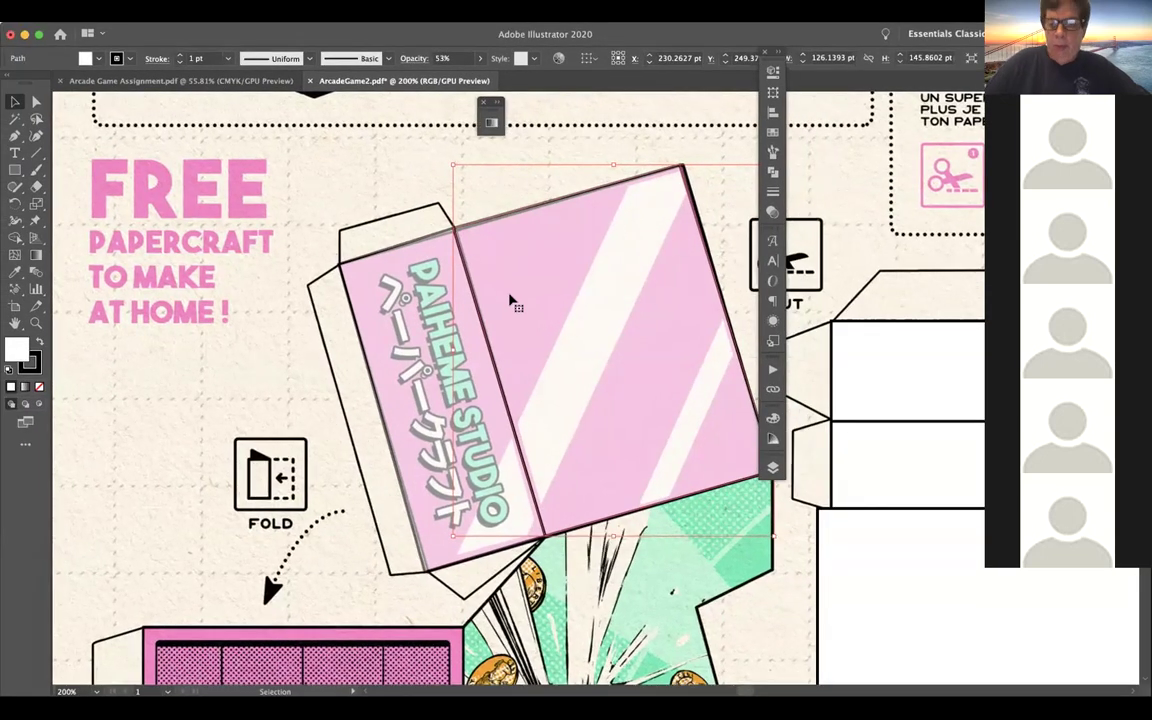
# Examine the whole arcade machine papercraft sheet and the white shapes traced over it
pyautogui.press('a')
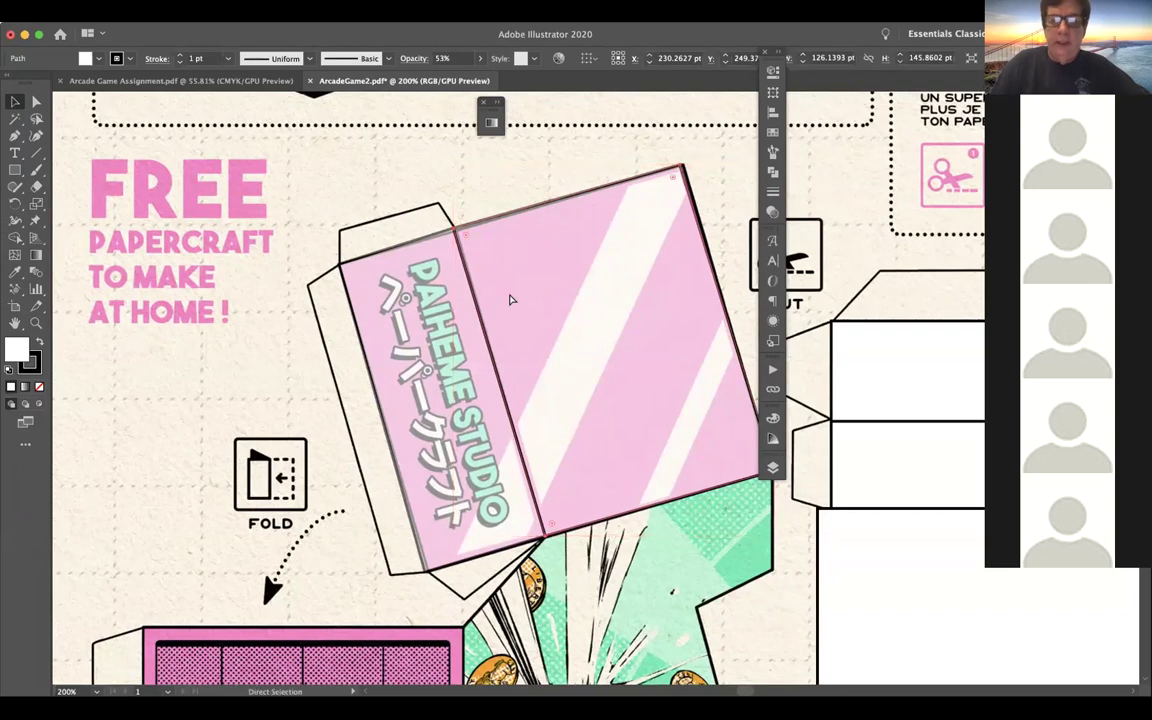
pyautogui.hotkey('ctrl', '-')
pyautogui.hotkey('ctrl', '-')
pyautogui.hotkey('ctrl', '-')
pyautogui.press('v')
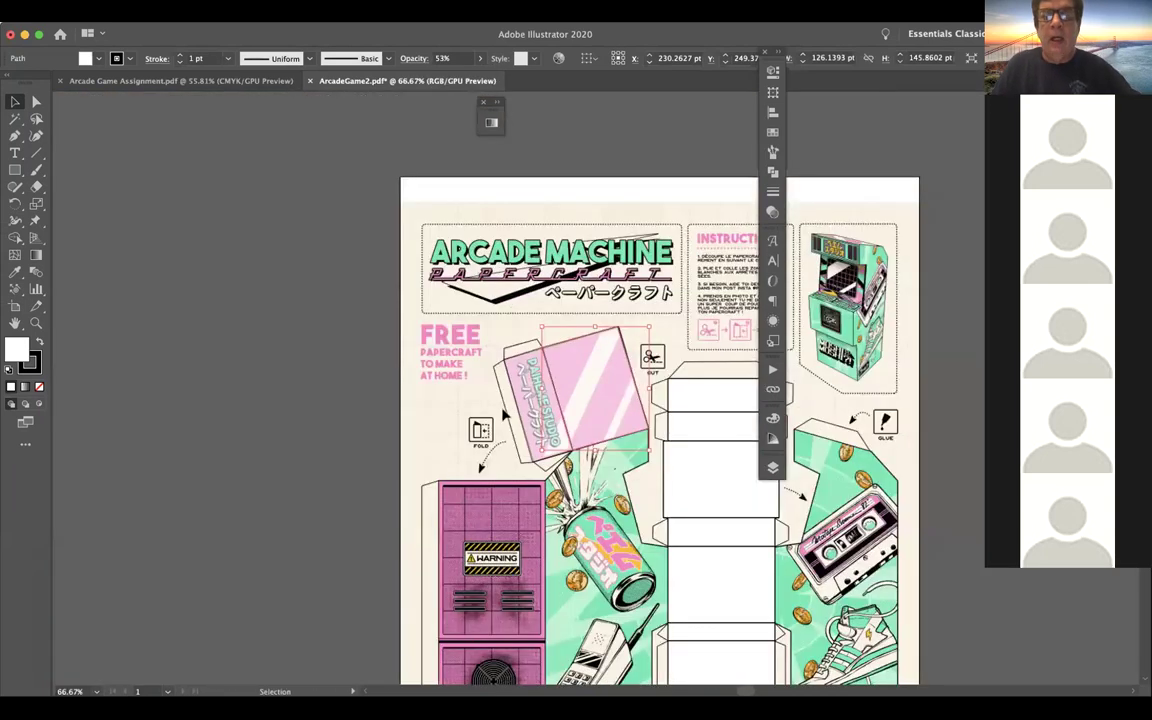
pyautogui.scroll(-3, 567, 438)
pyautogui.hscroll(3, 567, 438)
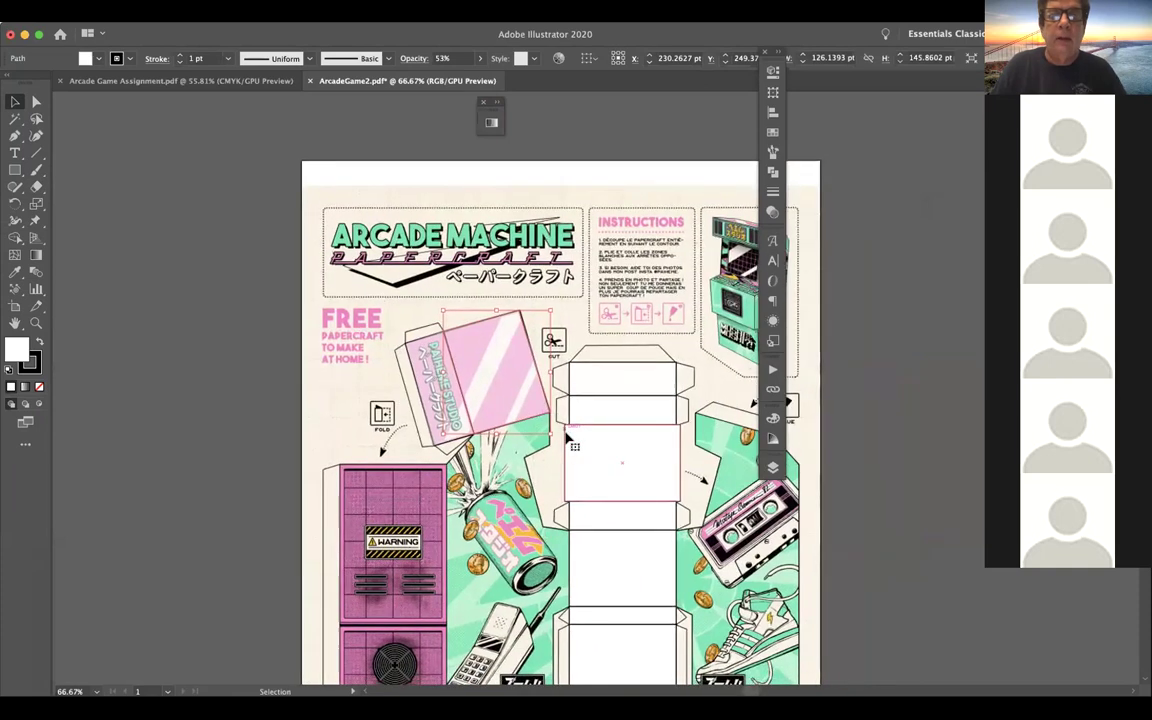
pyautogui.scroll(-2, 567, 438)
pyautogui.hscroll(1, 567, 438)
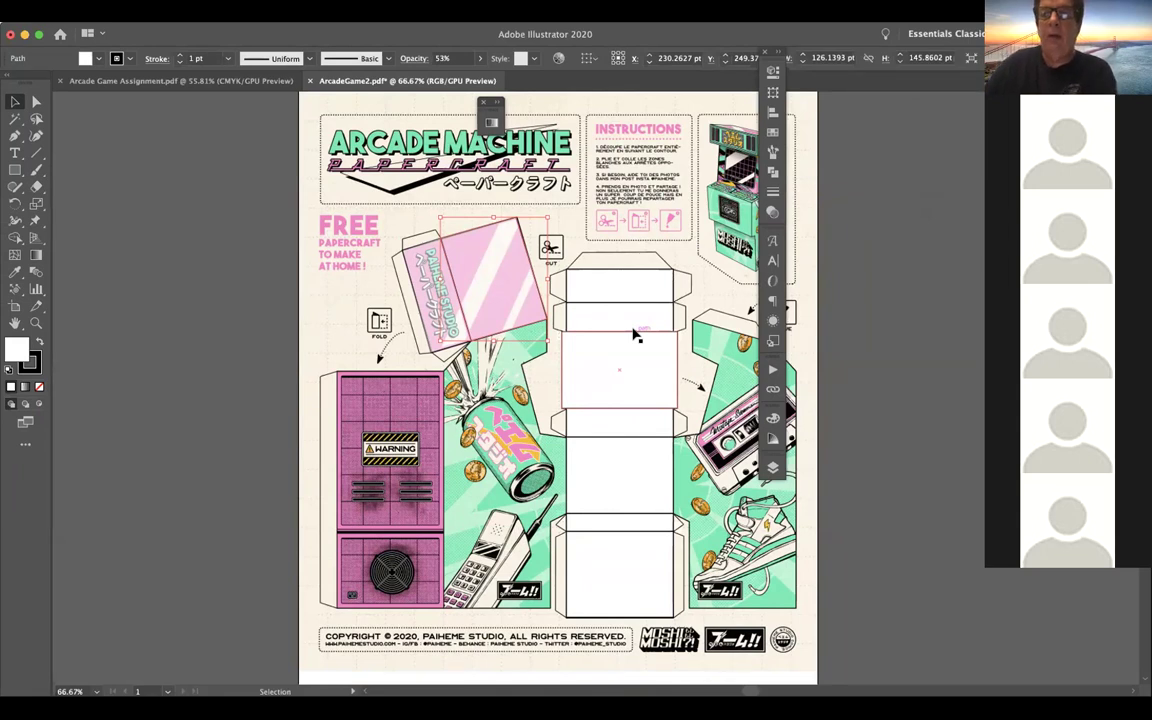
# Collapse and hide Layer 2 to view the original artwork, with Layer 1 as the active layer
pyautogui.click(772, 467)
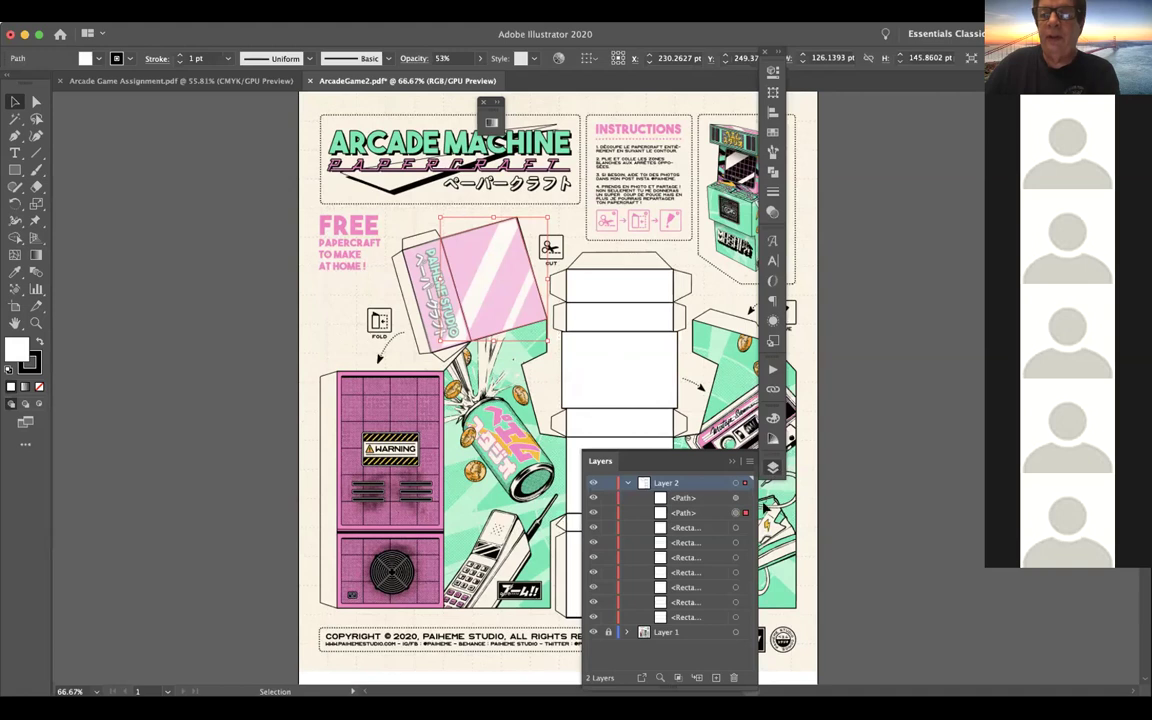
pyautogui.click(629, 484)
pyautogui.click(593, 483)
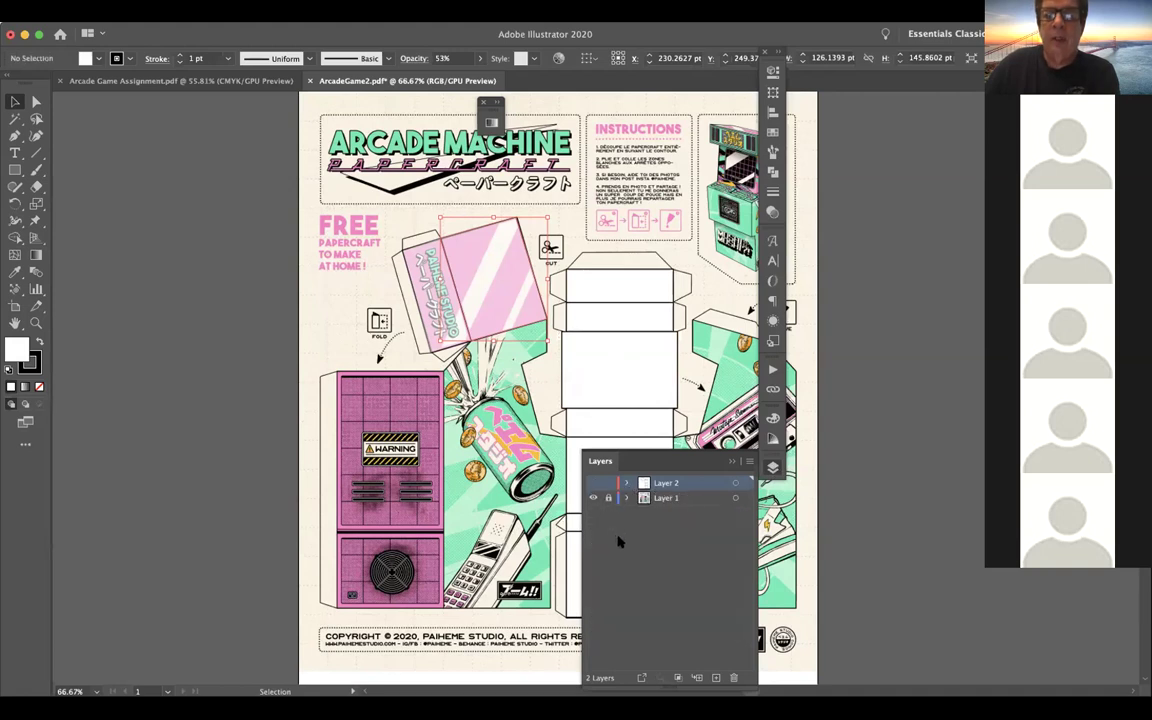
pyautogui.click(657, 498)
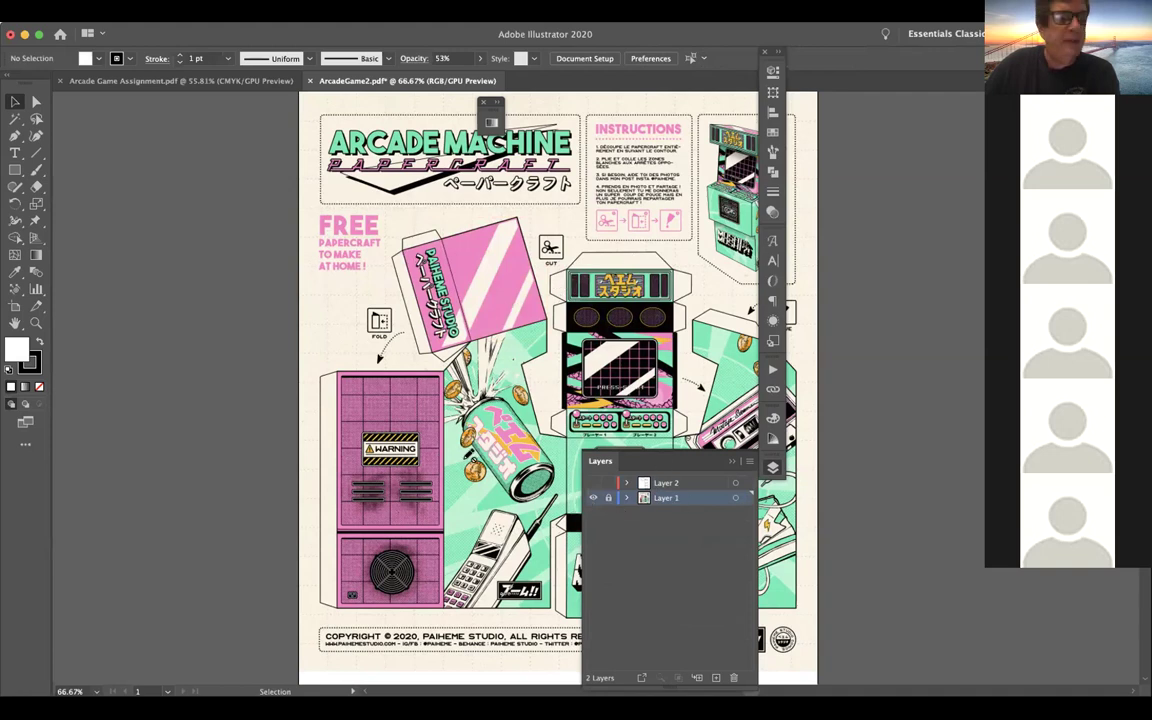
pyautogui.click(607, 498)
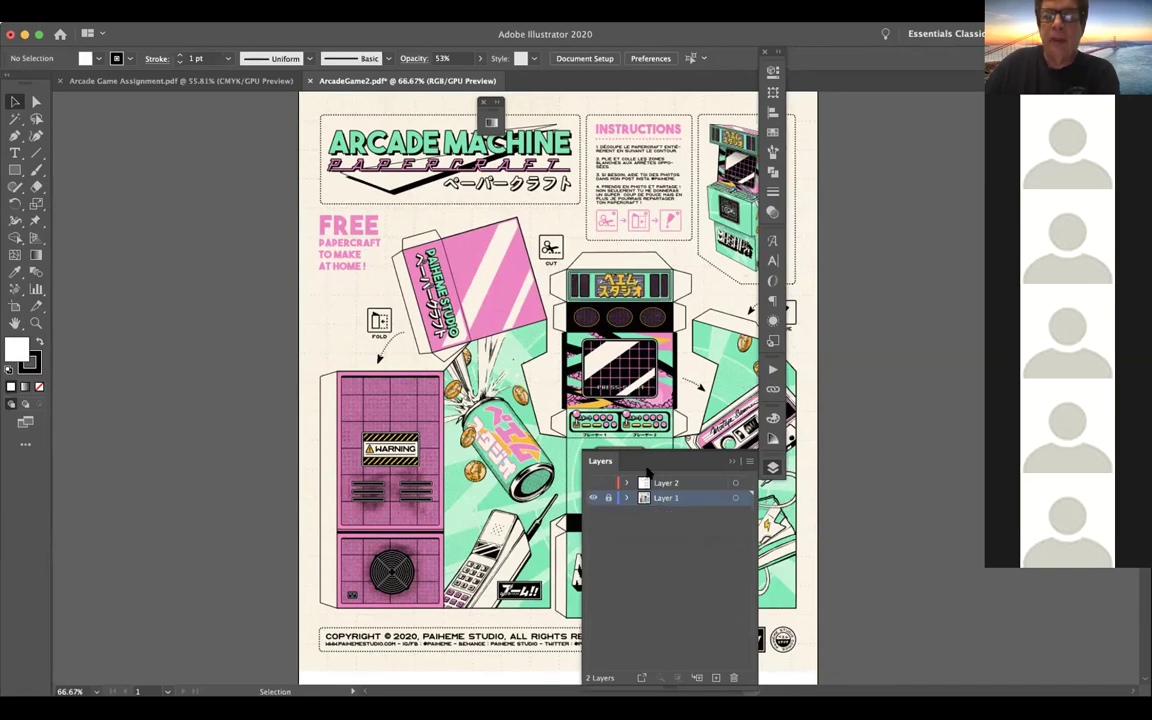
pyautogui.moveTo(660, 464); pyautogui.dragTo(660, 314)
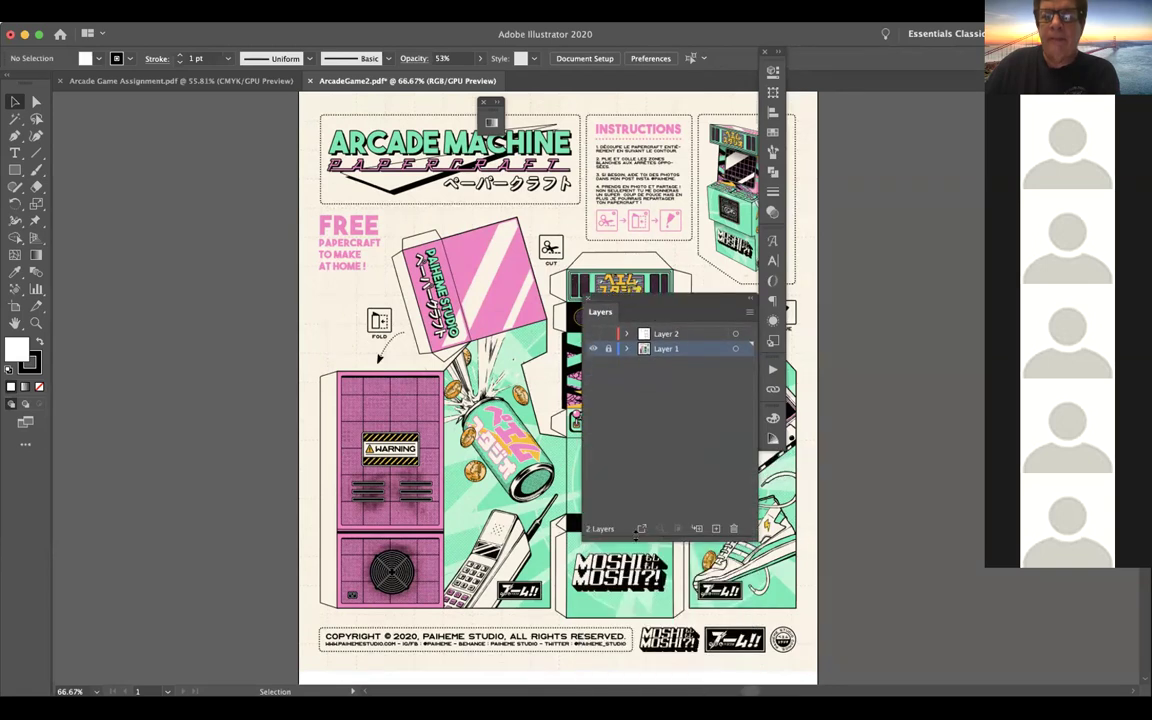
pyautogui.click(716, 530)
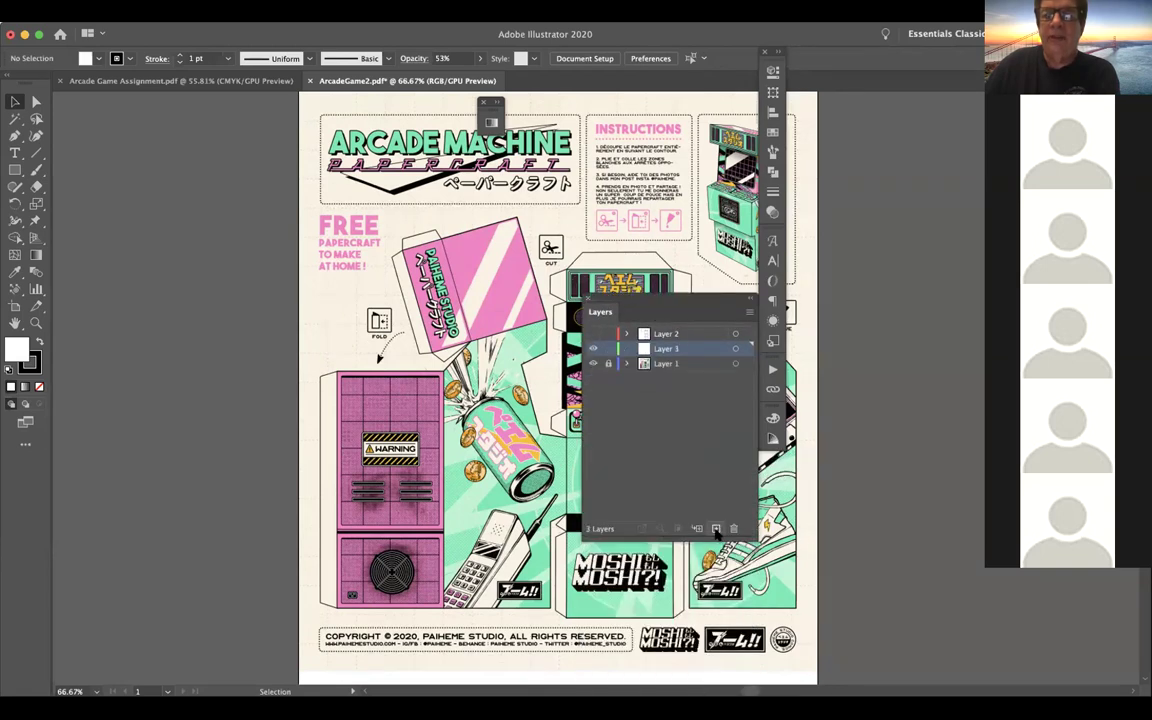
pyautogui.rightClick(643, 348)
pyautogui.click(650, 462)
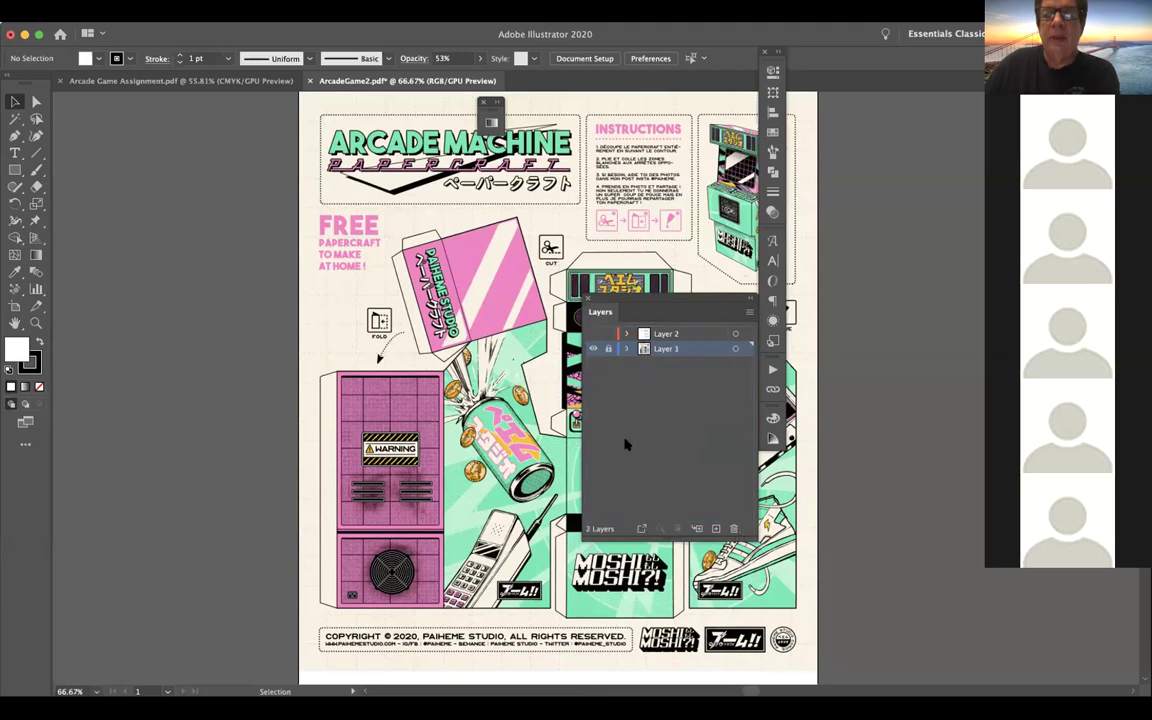
# View the traced shapes of Layer 2 on their own with Layer 1 hidden, and show Layer 1 again
pyautogui.click(593, 348)
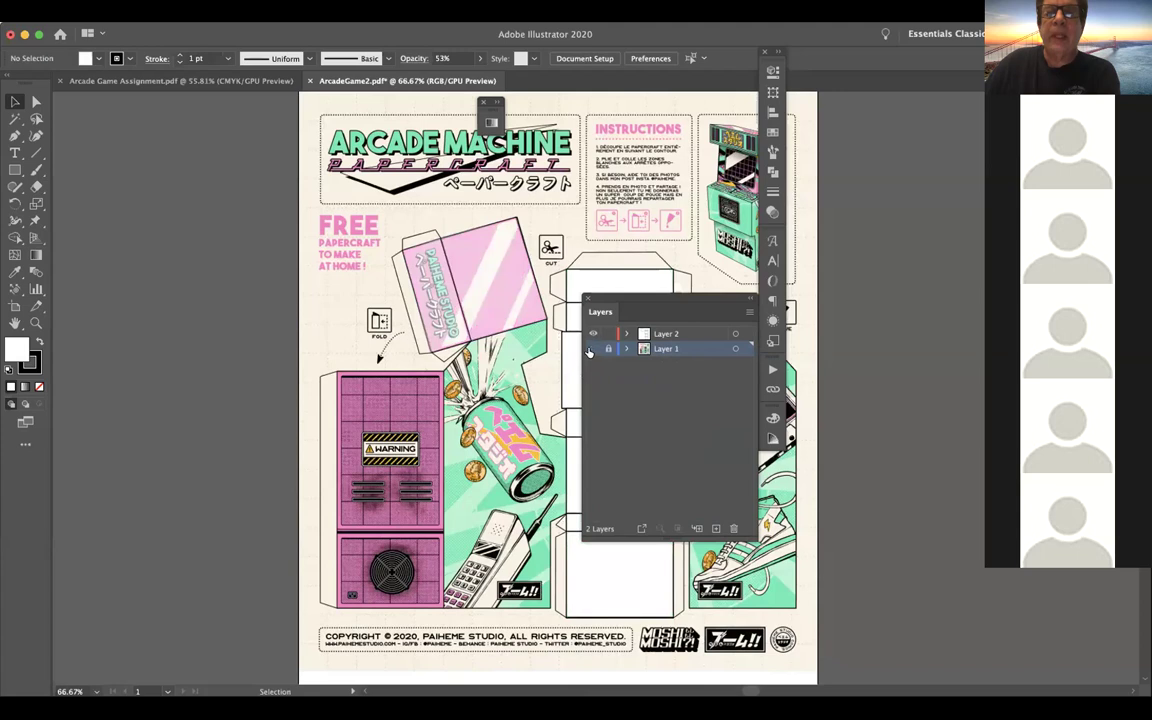
pyautogui.click(665, 333)
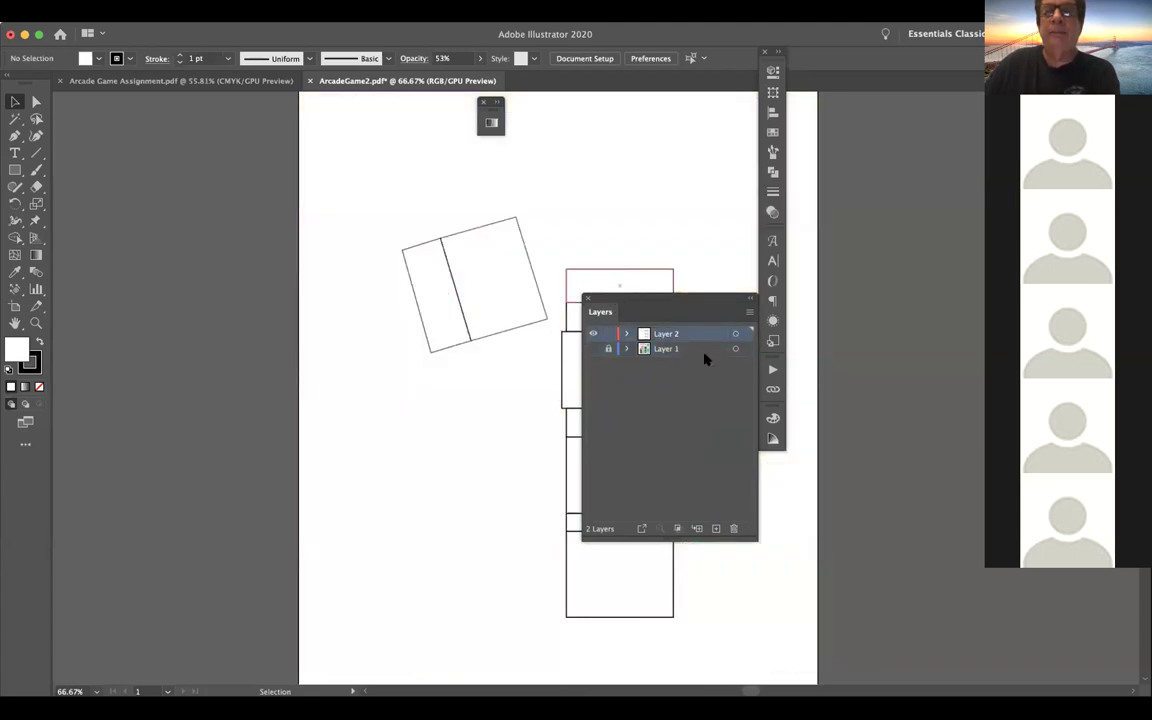
pyautogui.hscroll(1, 480, 388)
pyautogui.hscroll(8, 480, 388)
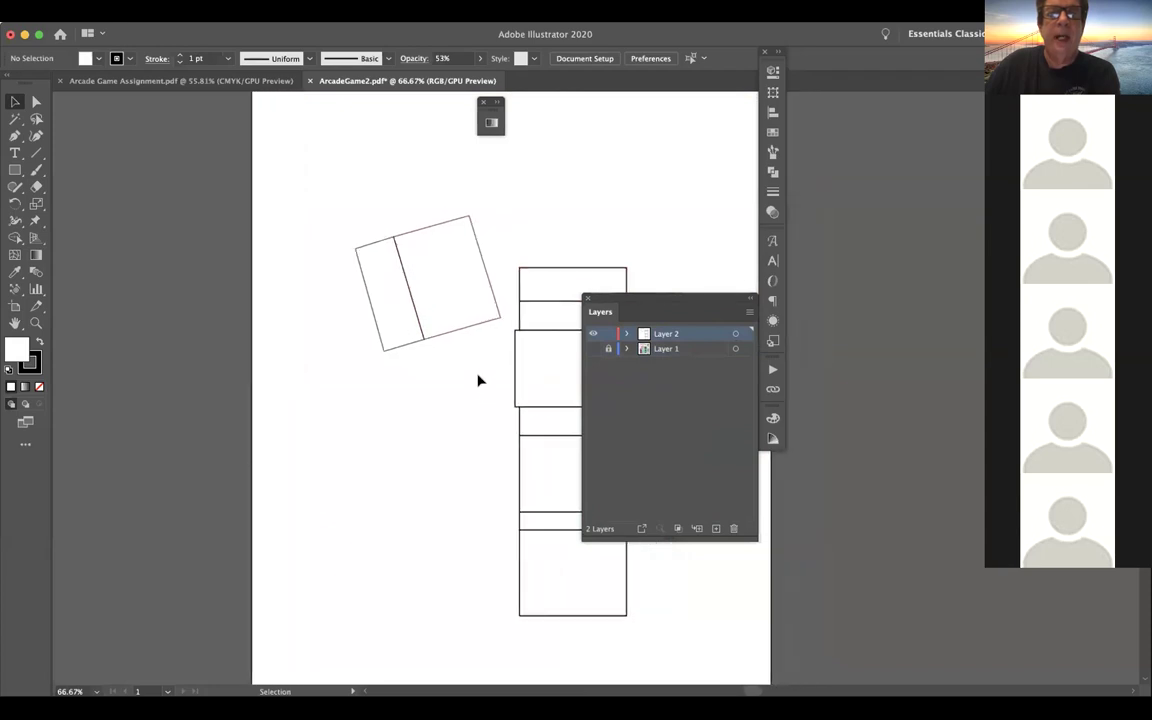
pyautogui.click(593, 349)
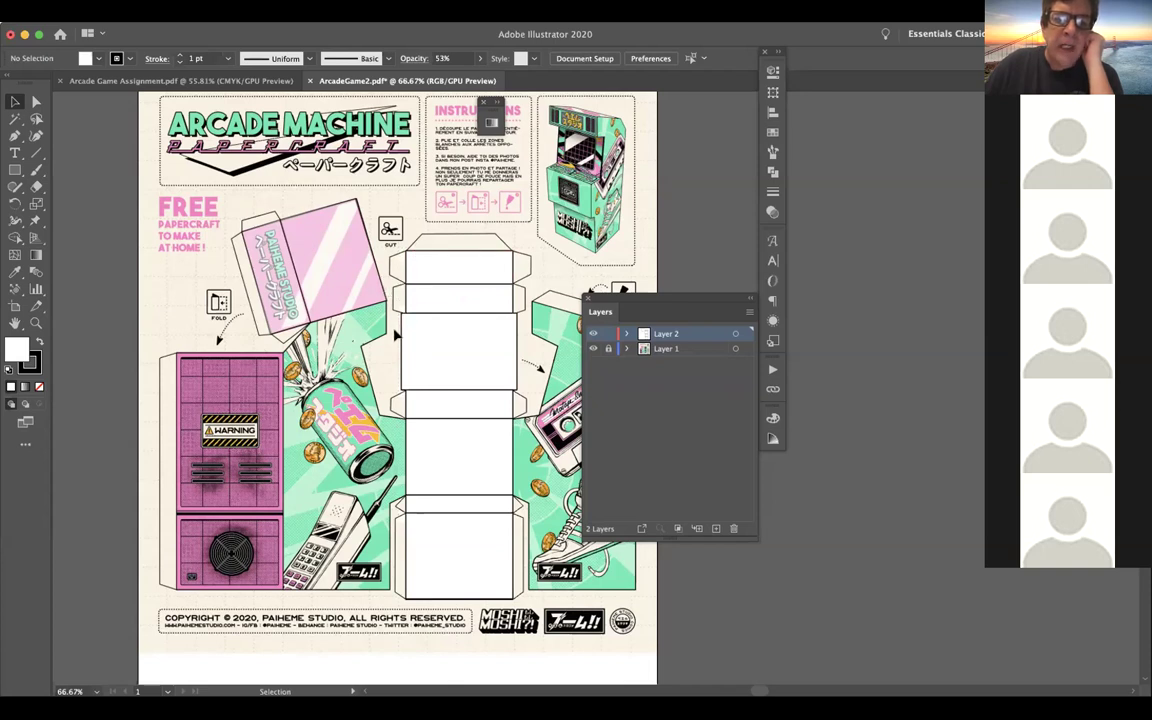
# Hide Layer 2 and unlock Layer 1 so its template image can be edited
pyautogui.click(592, 334)
pyautogui.click(608, 348)
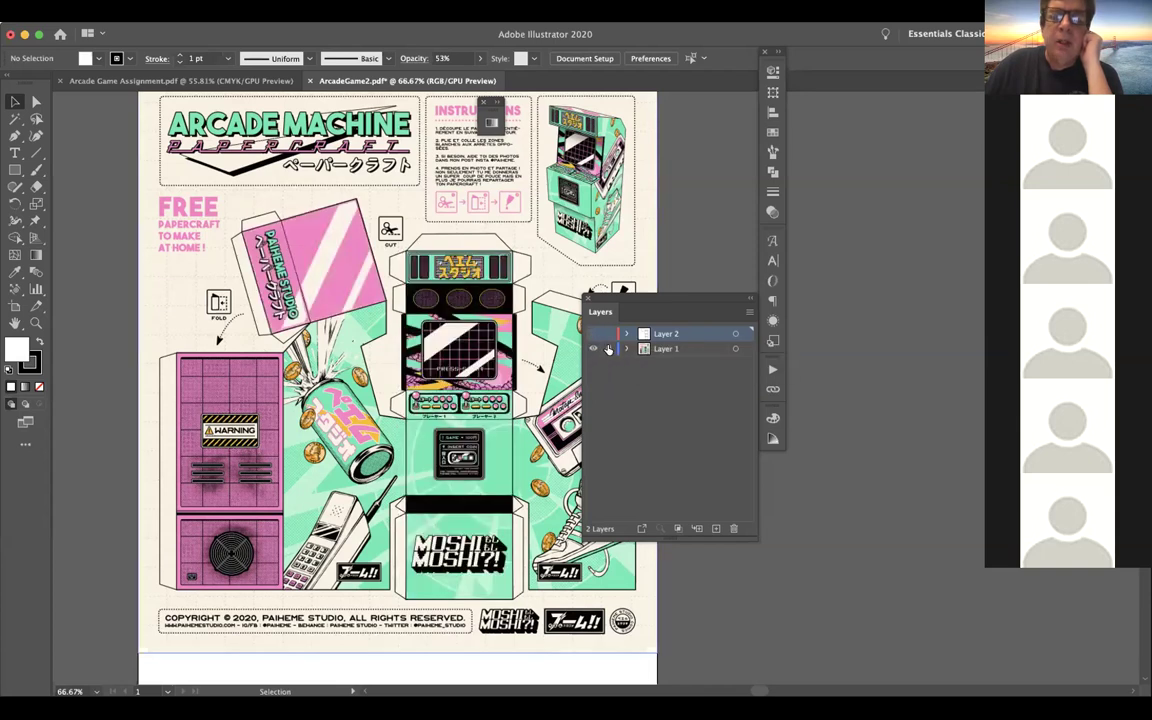
pyautogui.click(608, 348)
pyautogui.click(625, 348)
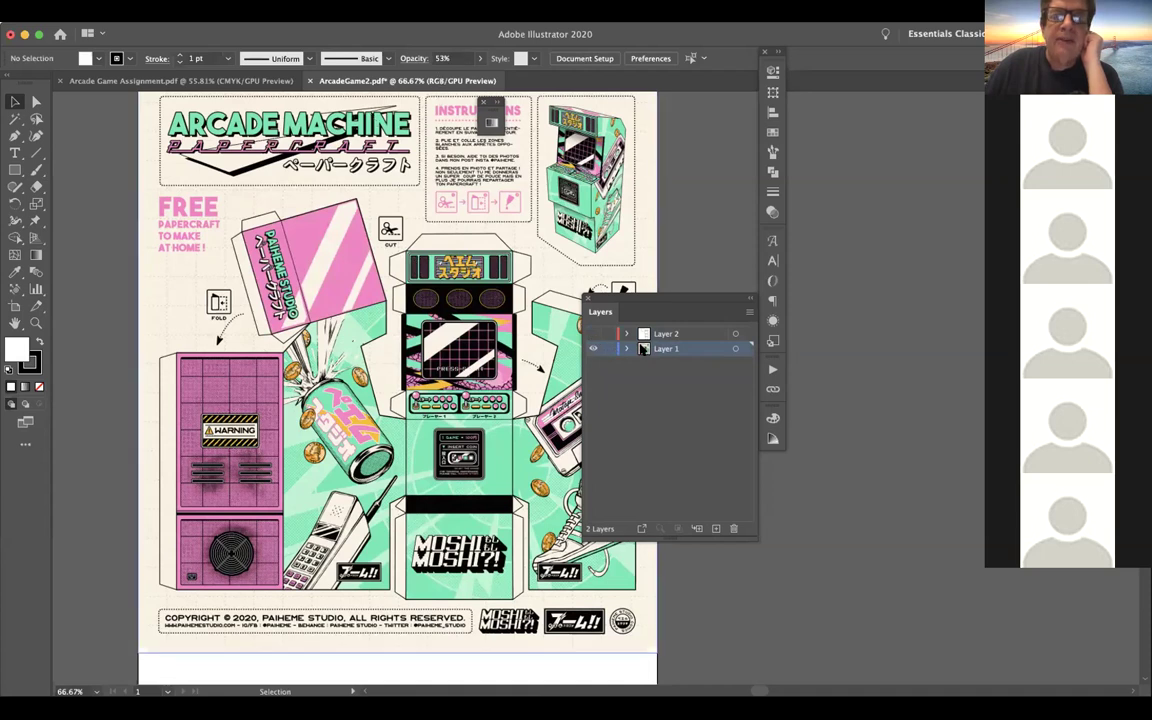
# Lower the arcade template image's opacity to 33%, and raise it to 93%
pyautogui.click(495, 221)
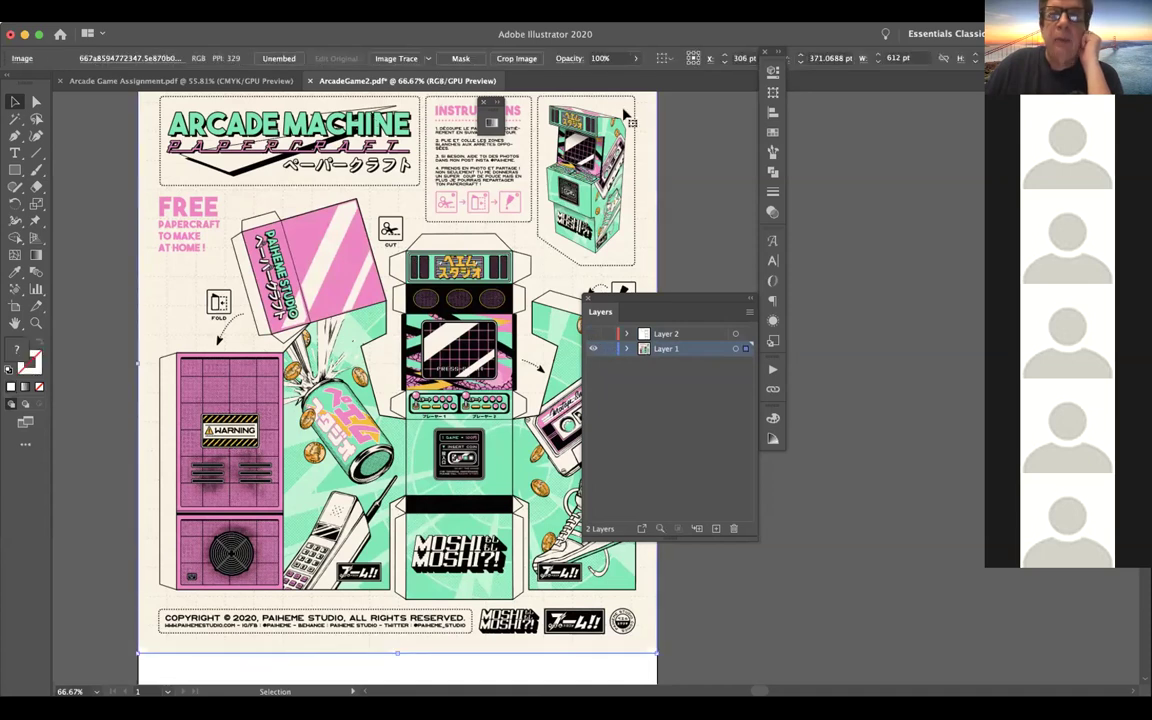
pyautogui.click(634, 58)
pyautogui.moveTo(634, 77); pyautogui.dragTo(597, 79)
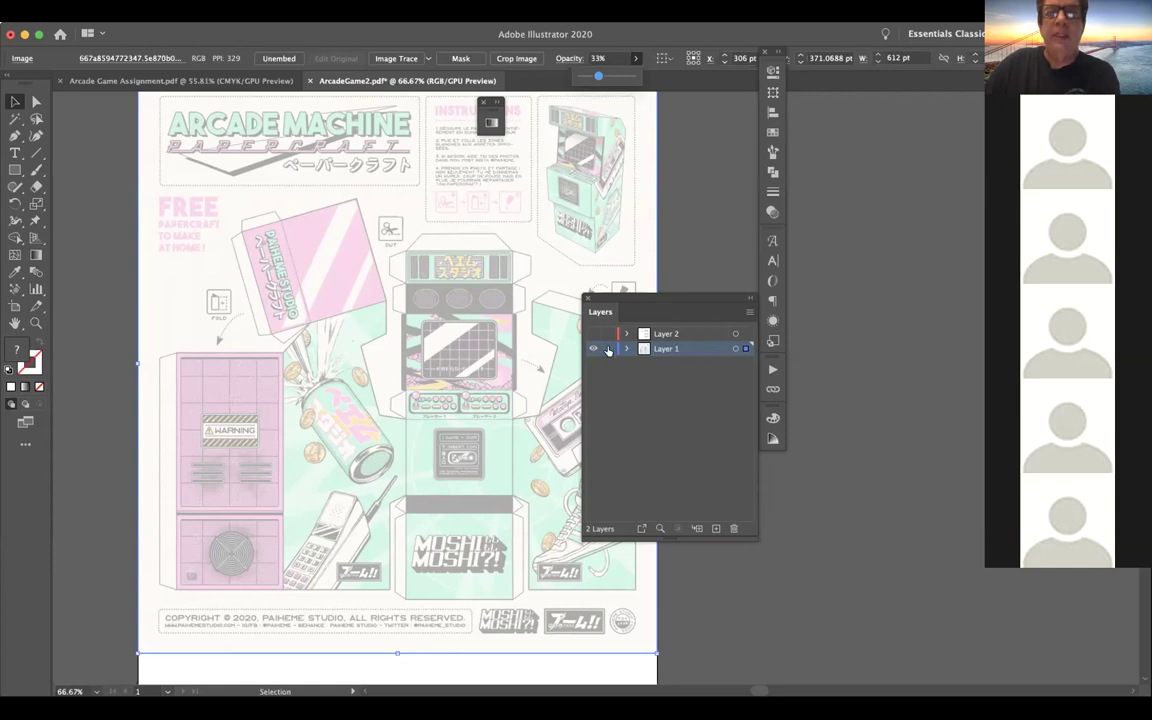
pyautogui.moveTo(597, 77); pyautogui.dragTo(628, 77)
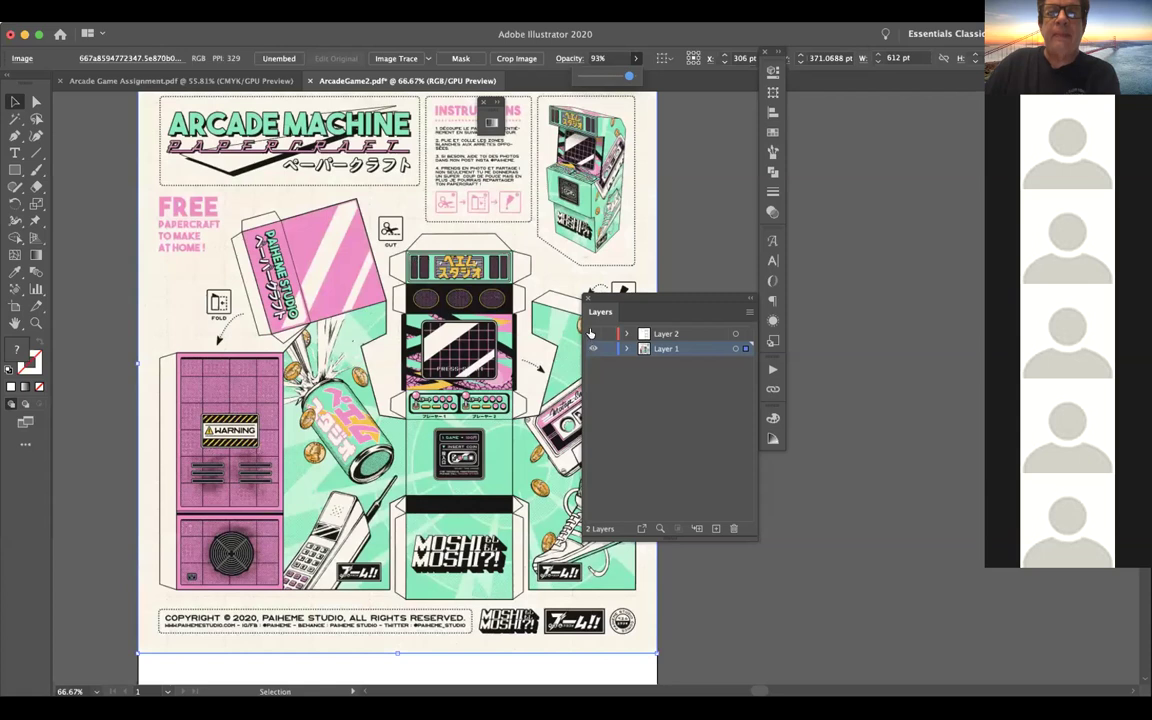
# Show Layer 2, make it the active layer, and select the narrow side panel of the tilted piece
pyautogui.click(591, 333)
pyautogui.click(662, 334)
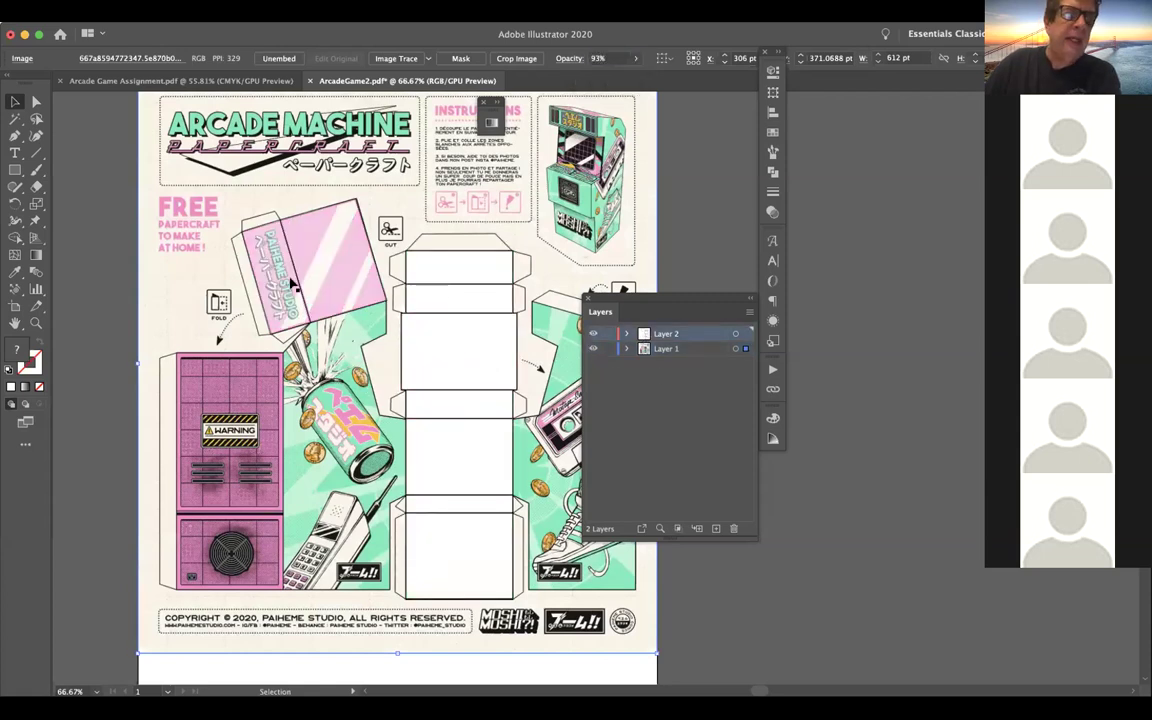
pyautogui.click(281, 288)
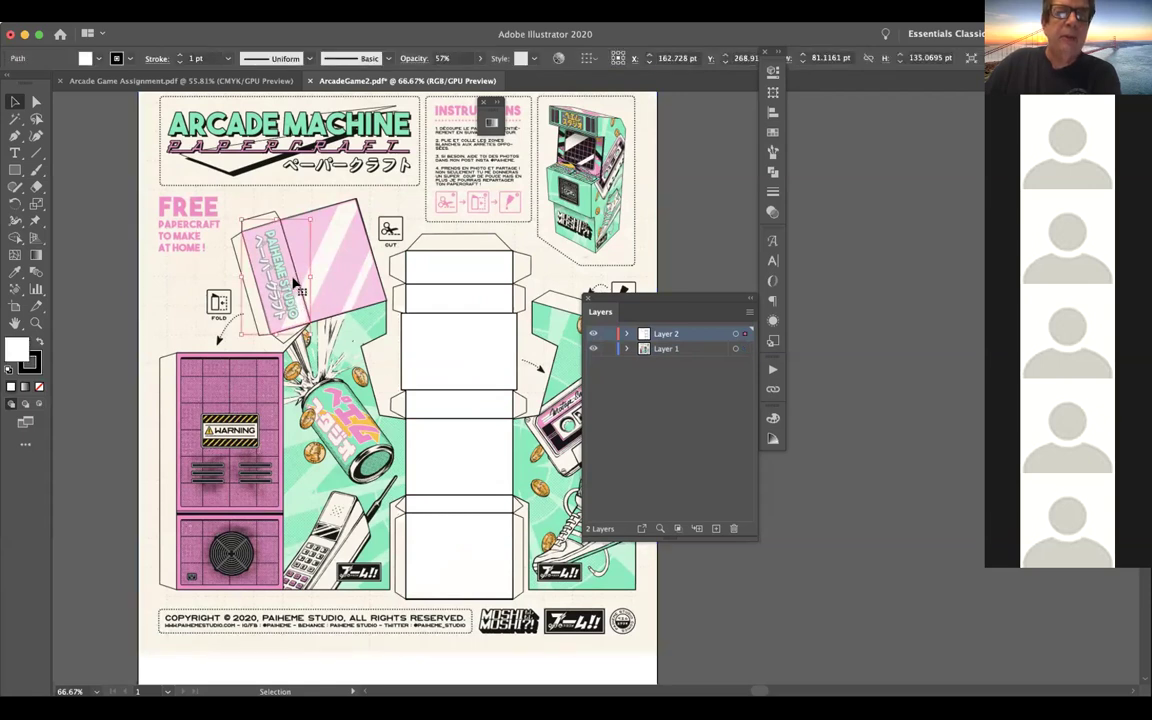
pyautogui.hscroll(2, 290, 287)
pyautogui.hscroll(3, 290, 285)
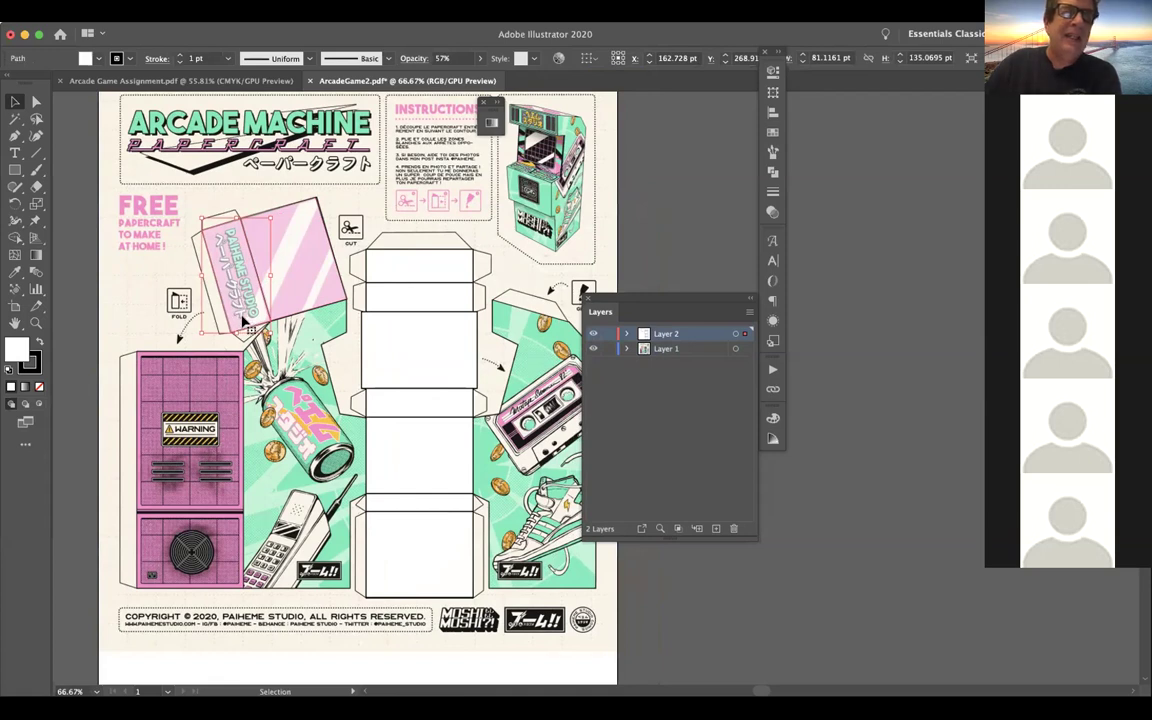
# Try 42% opacity on the topmost rectangle of the centre column and restore it to 100%
pyautogui.click(415, 269)
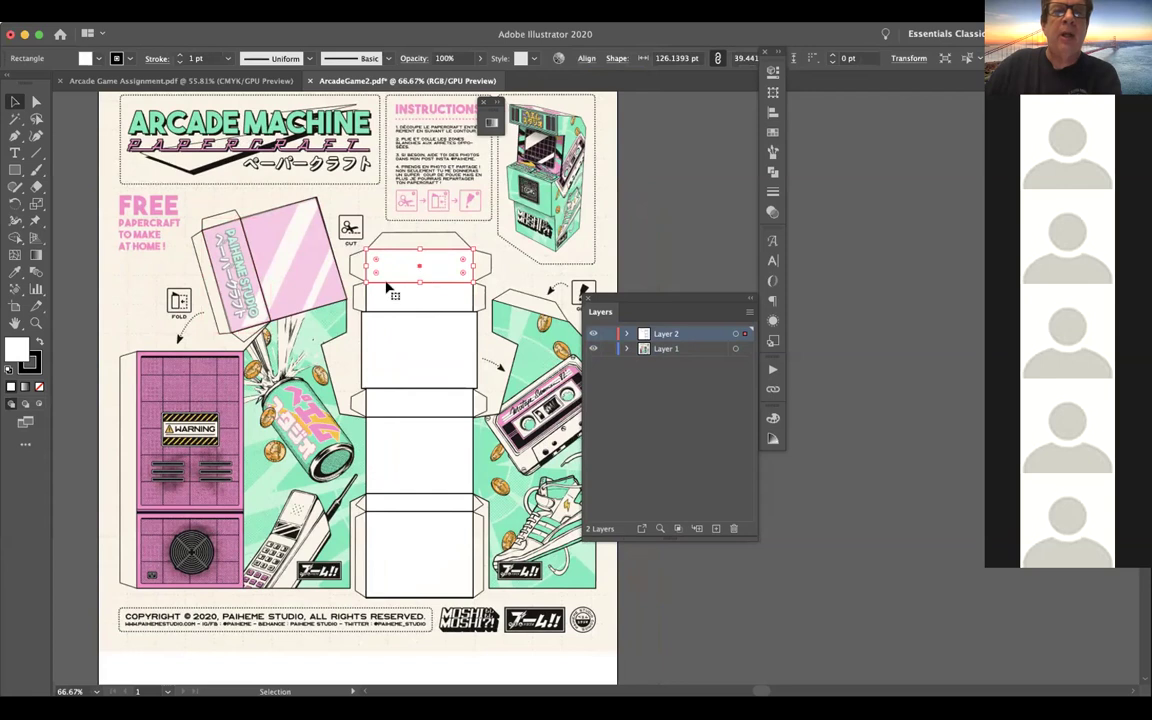
pyautogui.moveTo(477, 77); pyautogui.dragTo(447, 80)
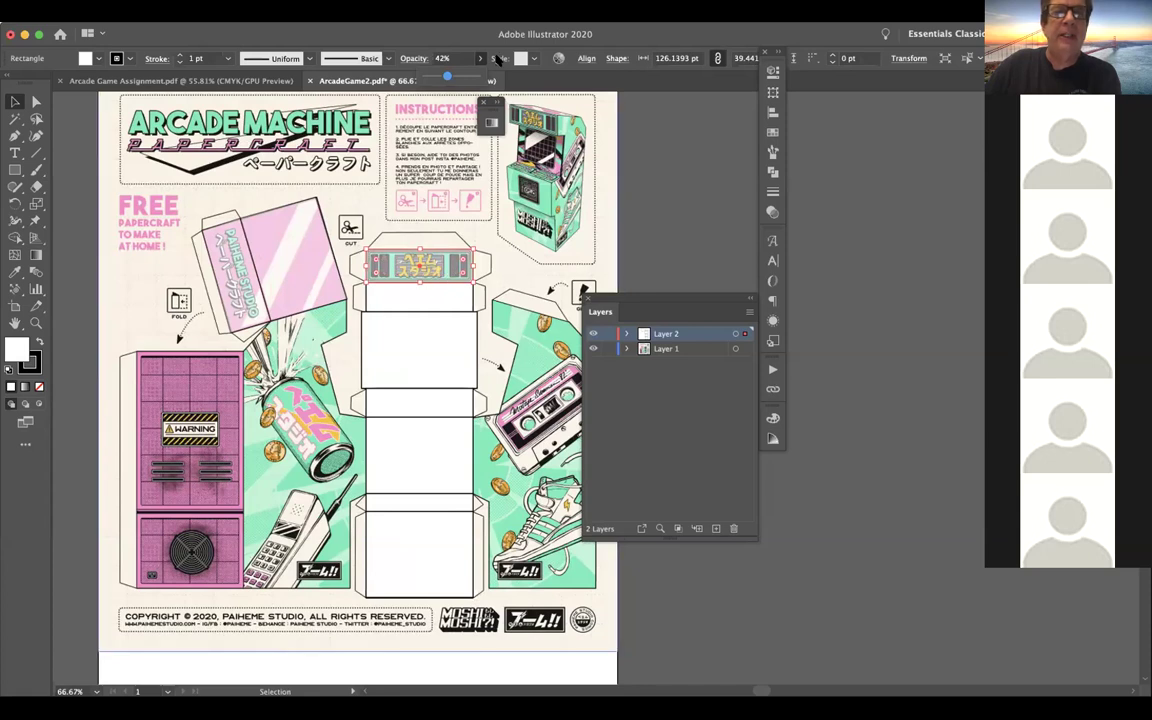
pyautogui.moveTo(447, 78); pyautogui.dragTo(477, 77)
# Set both the large and the narrow traced panels of the tilted piece to 100% opacity
pyautogui.click(248, 240)
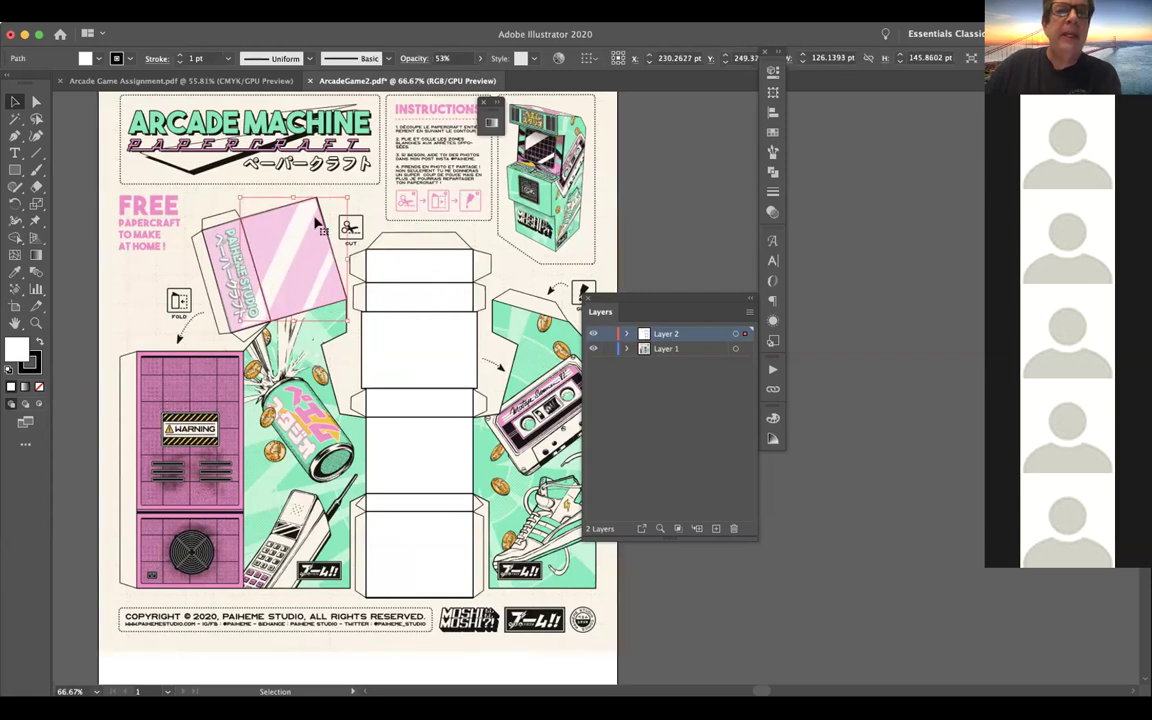
pyautogui.click(479, 58)
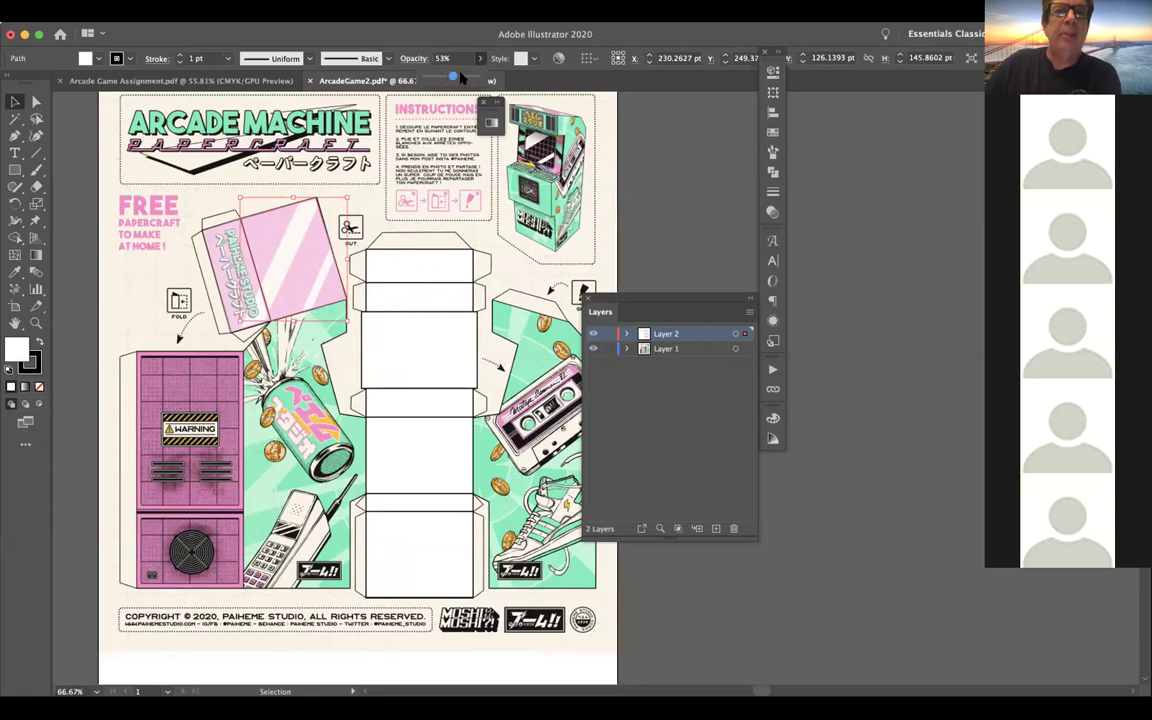
pyautogui.moveTo(430, 76); pyautogui.dragTo(478, 76)
pyautogui.click(221, 266)
pyautogui.click(479, 58)
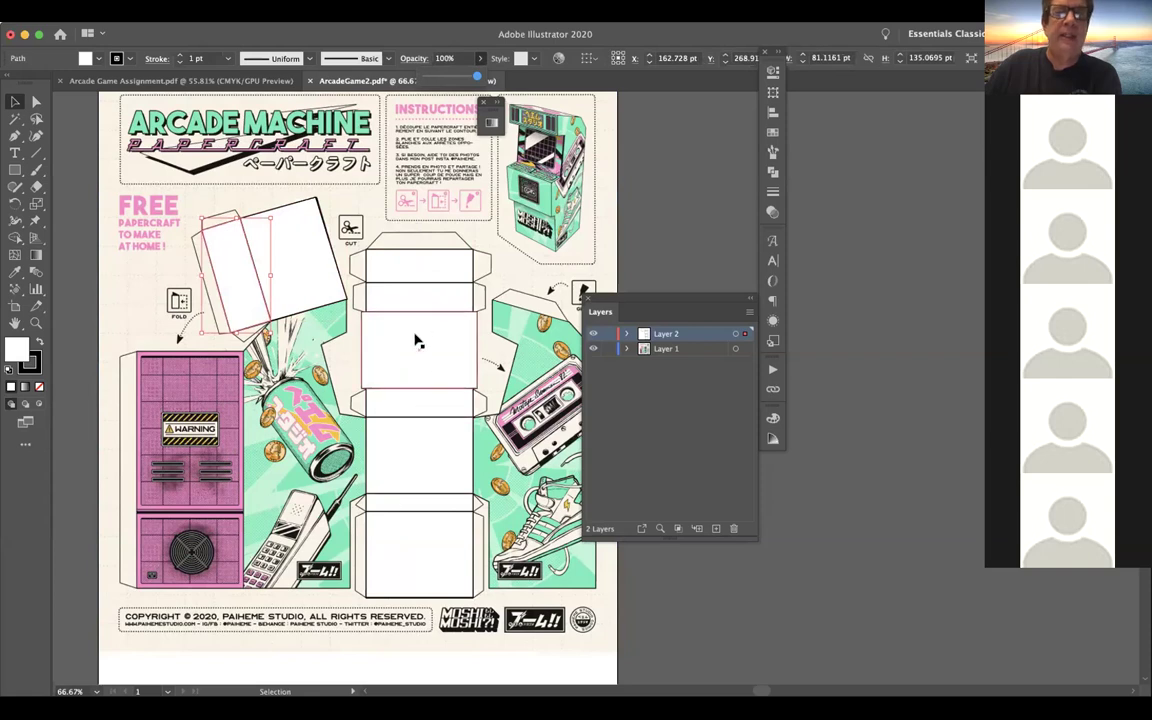
# Set the opacity of the rectangle covering the arcade screen in the centre column to 54%
pyautogui.click(408, 363)
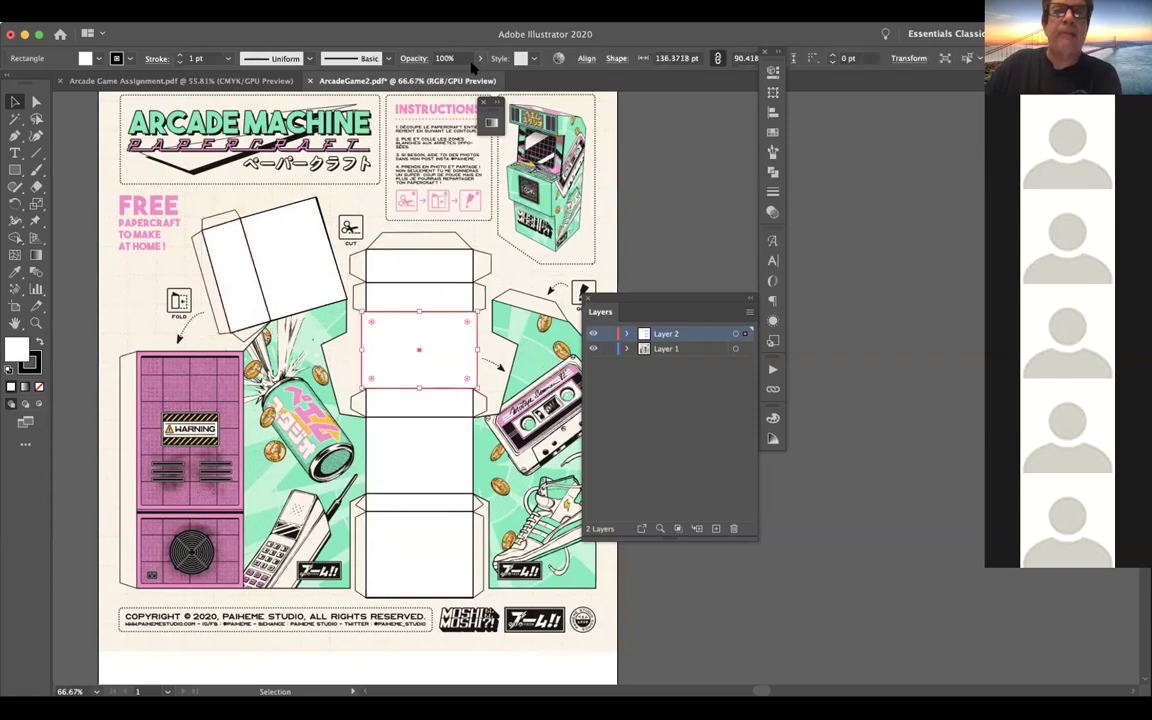
pyautogui.click(480, 58)
pyautogui.moveTo(470, 78)
pyautogui.mouseDown()
pyautogui.moveTo(428, 72)
pyautogui.moveTo(453, 78)
pyautogui.mouseUp()
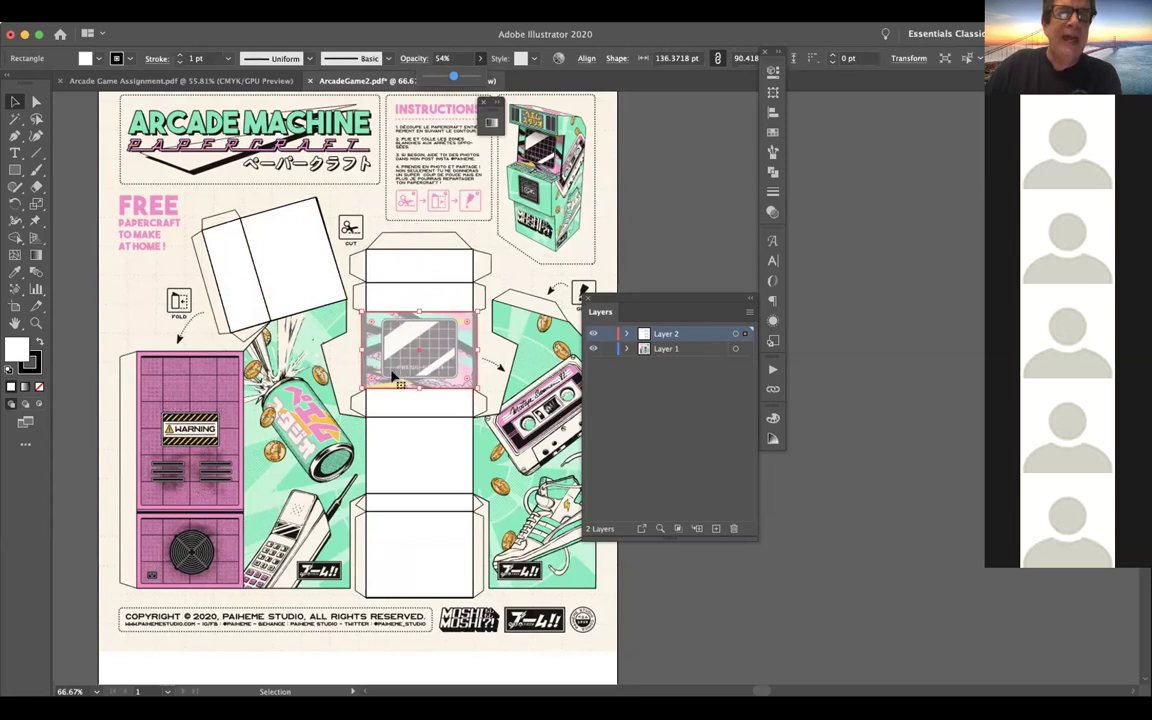
pyautogui.click(181, 428)
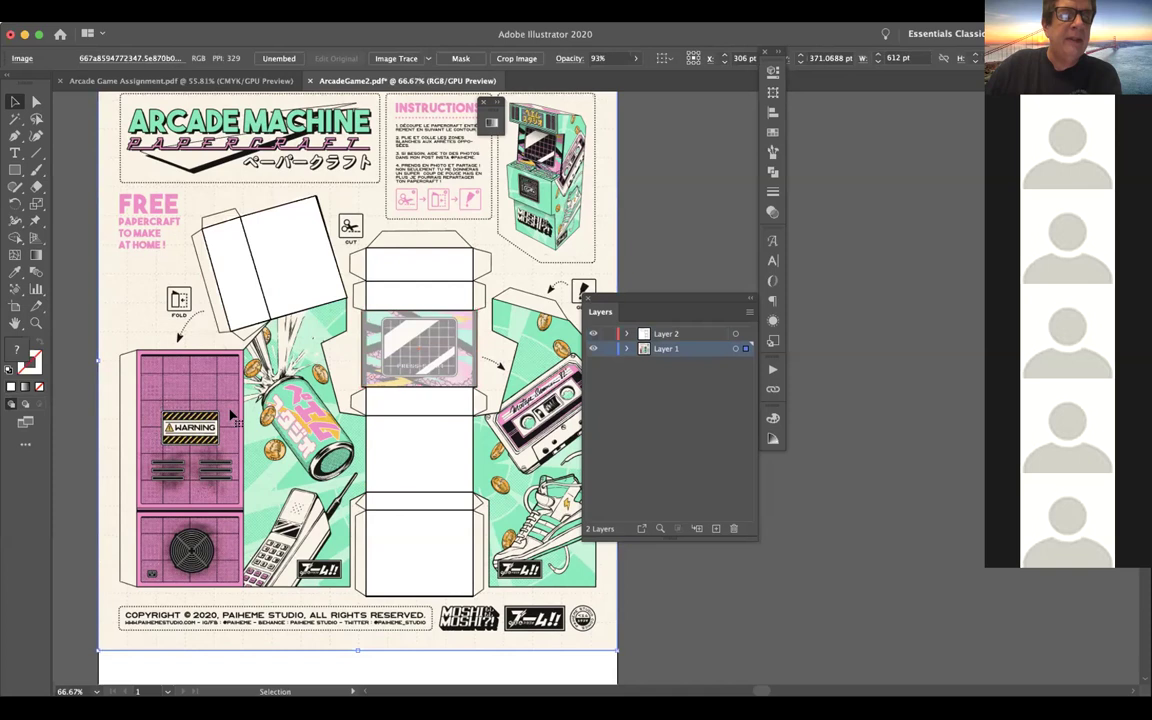
pyautogui.click(14, 170)
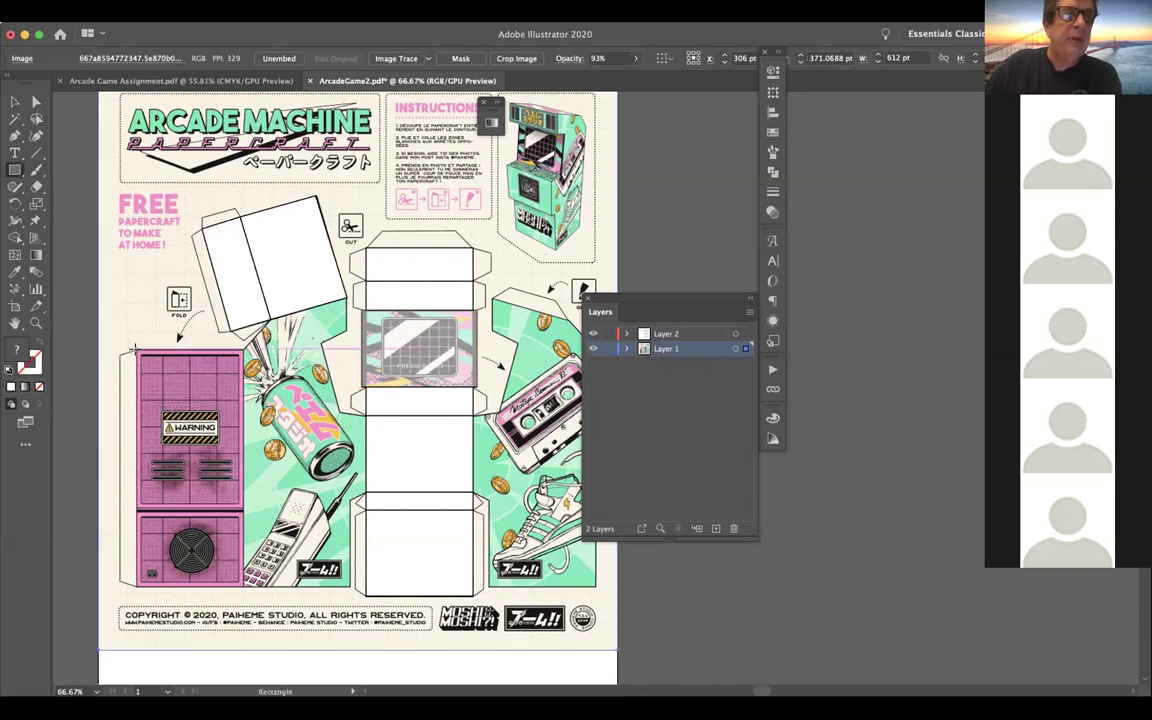
pyautogui.moveTo(134, 349); pyautogui.dragTo(242, 508)
pyautogui.hotkey('ctrl', 'z')
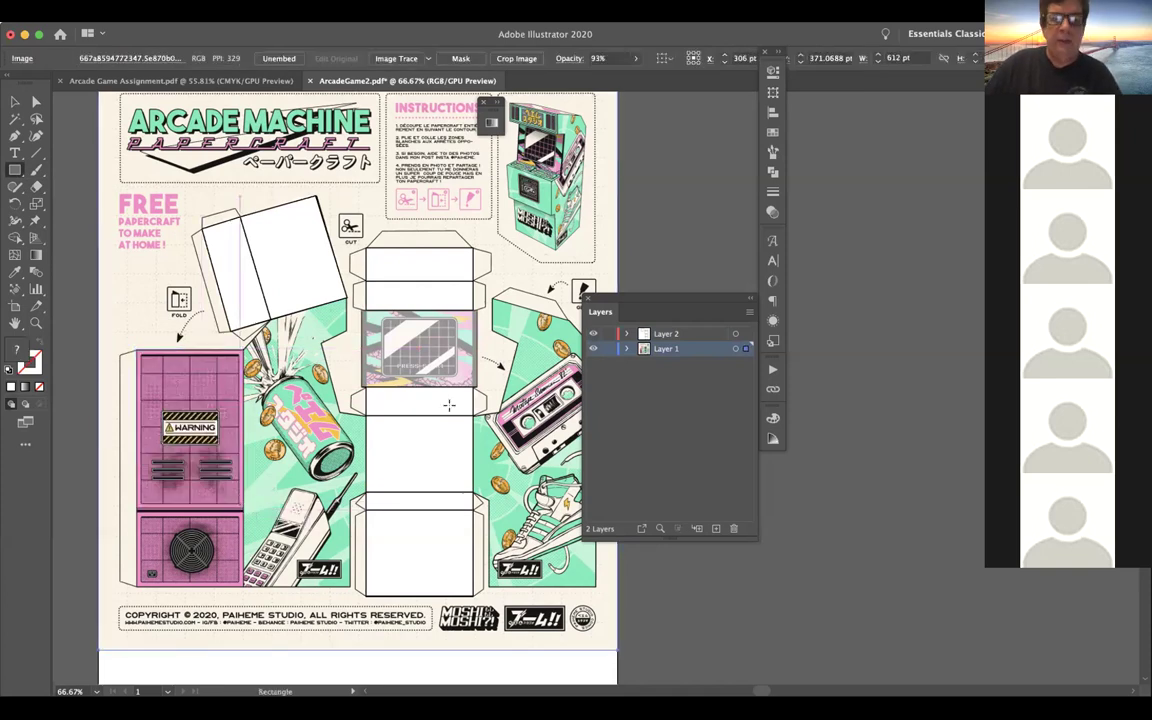
# Lock Layer 1 with the template image and make Layer 2 the active layer
pyautogui.click(608, 348)
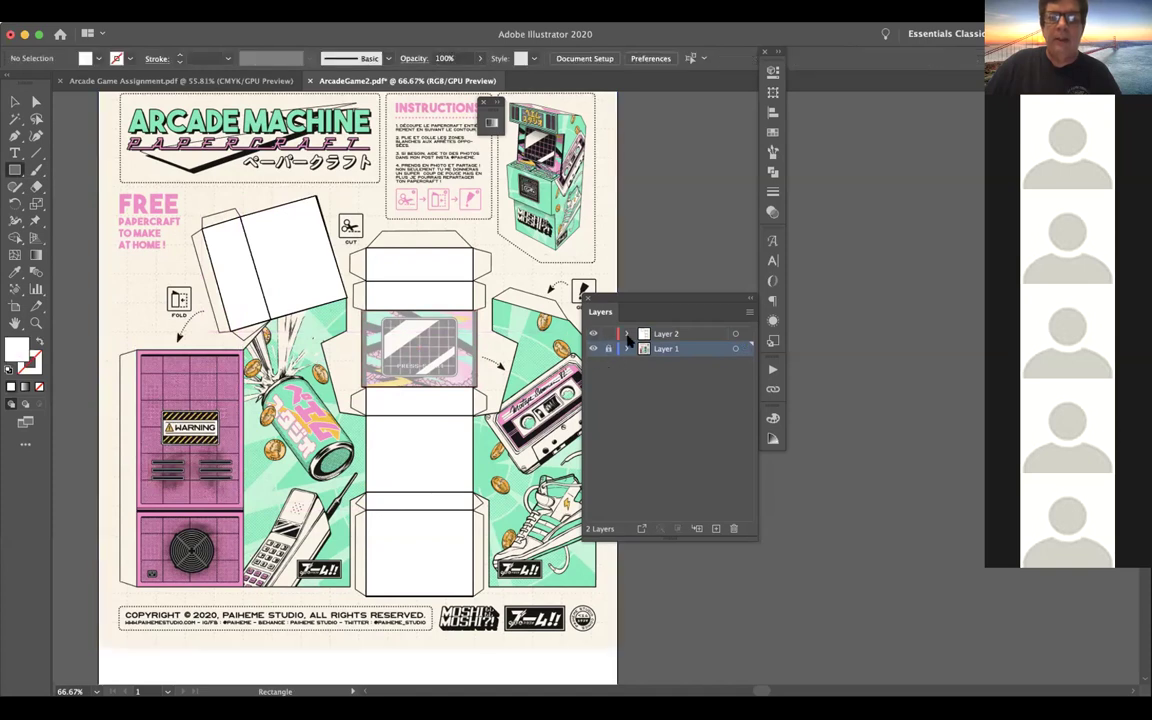
pyautogui.click(665, 333)
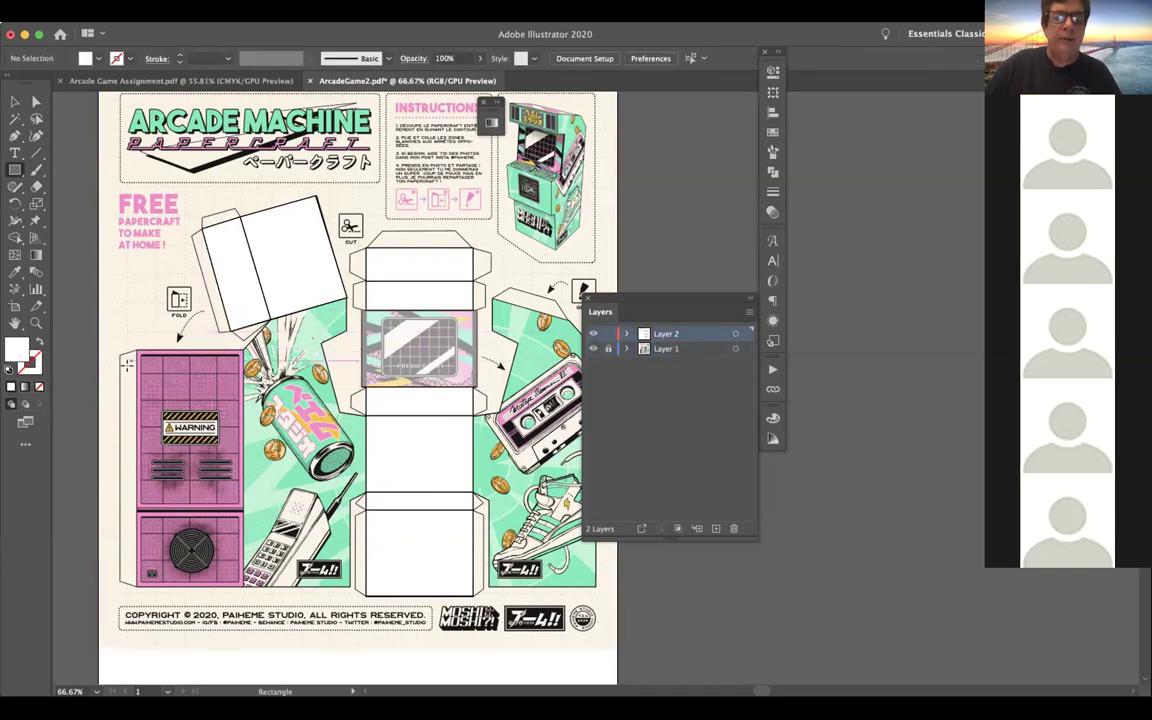
# Draw a rectangle over the pink warning and fan panel and set its opacity to 53%
pyautogui.moveTo(135, 346); pyautogui.dragTo(243, 586)
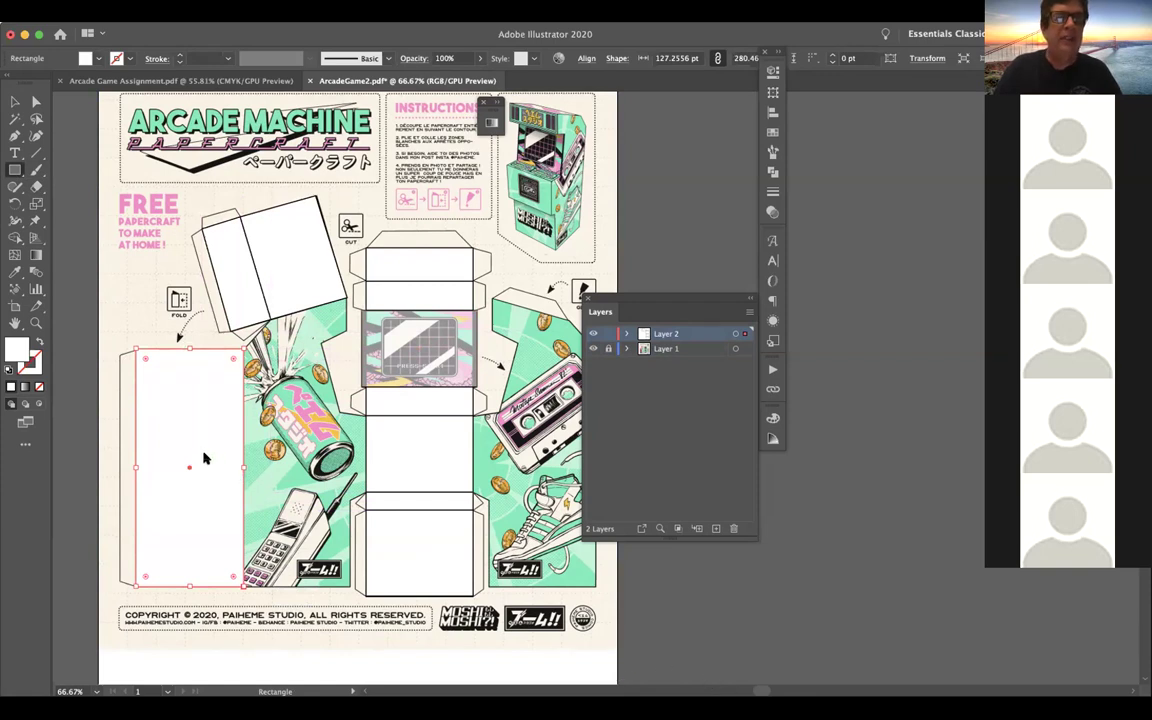
pyautogui.click(479, 58)
pyautogui.moveTo(478, 77); pyautogui.dragTo(452, 78)
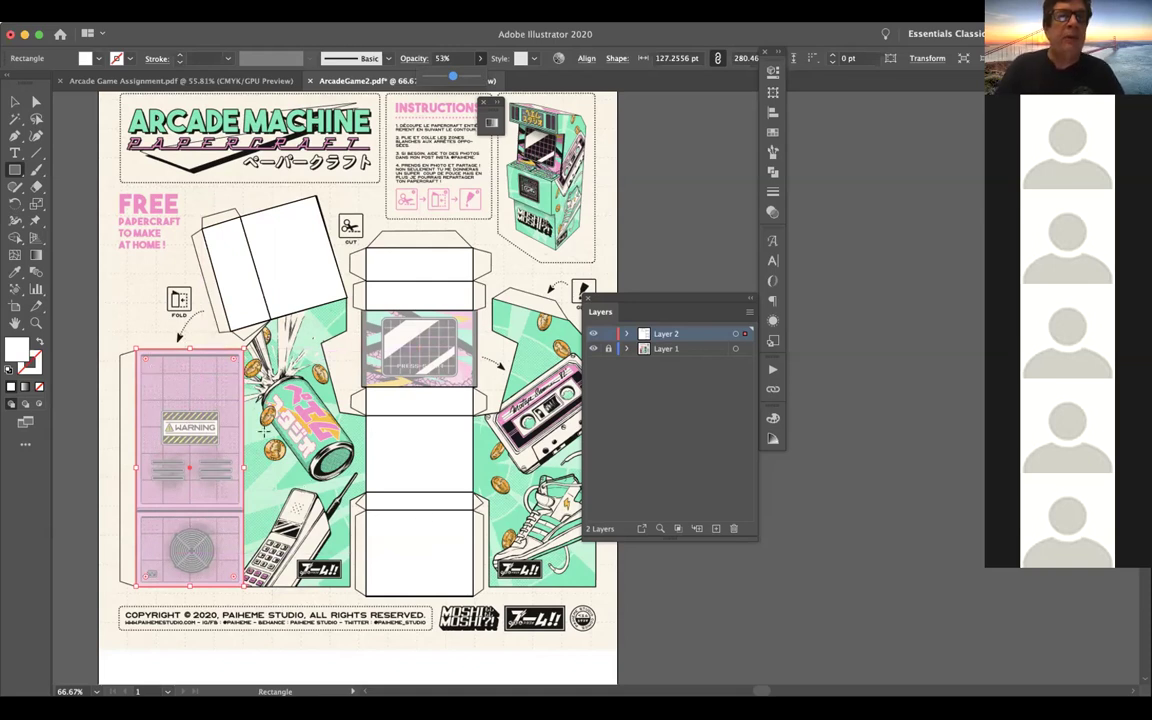
# Start tracing the can-and-phone side panel with the Pen tool, from its inner notch around the slanted upper edge to the lower outer corner
pyautogui.hscroll(3, 383, 399)
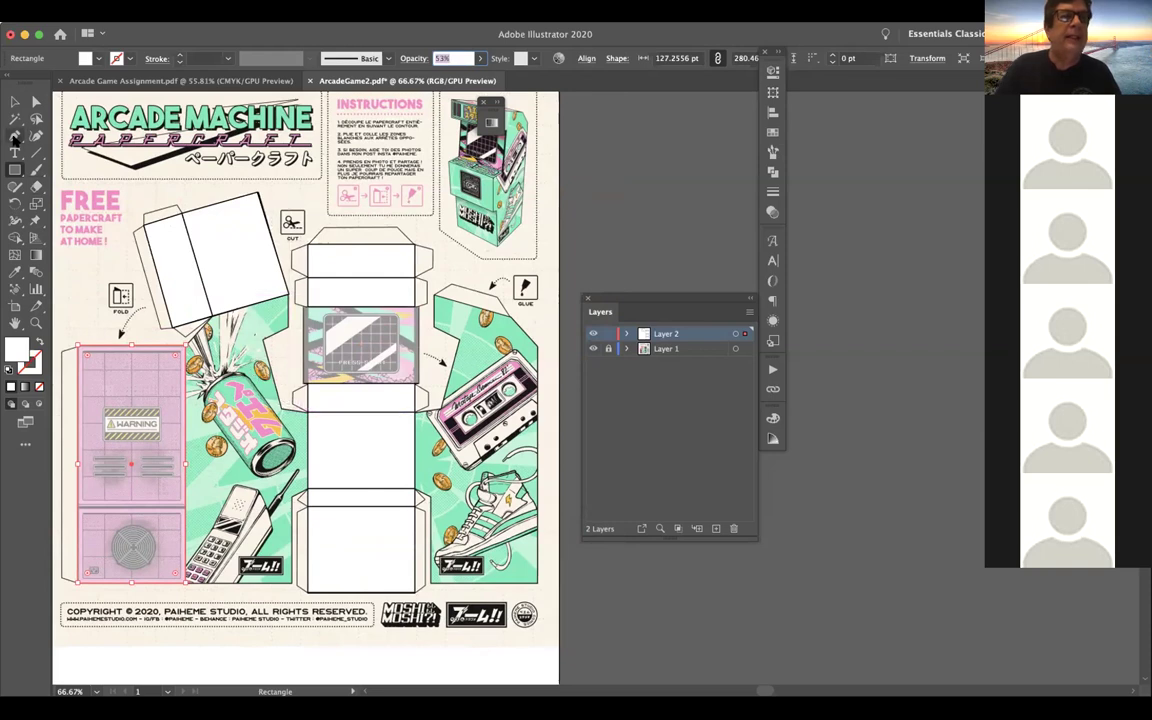
pyautogui.click(14, 137)
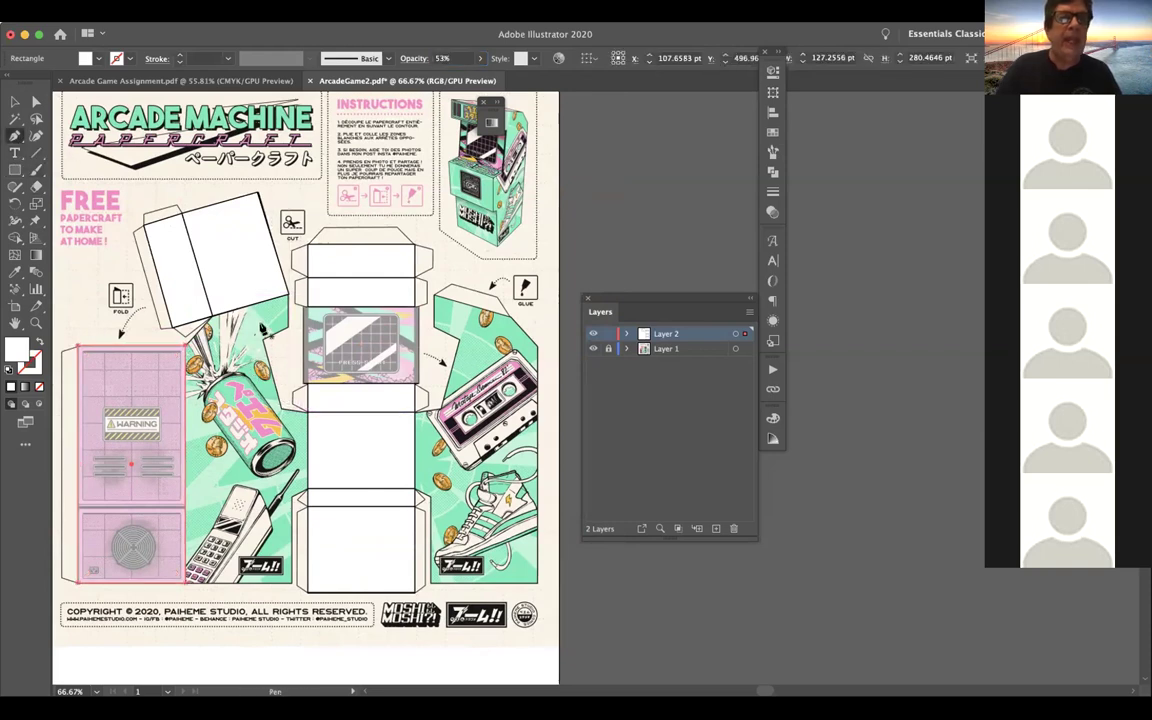
pyautogui.click(263, 340)
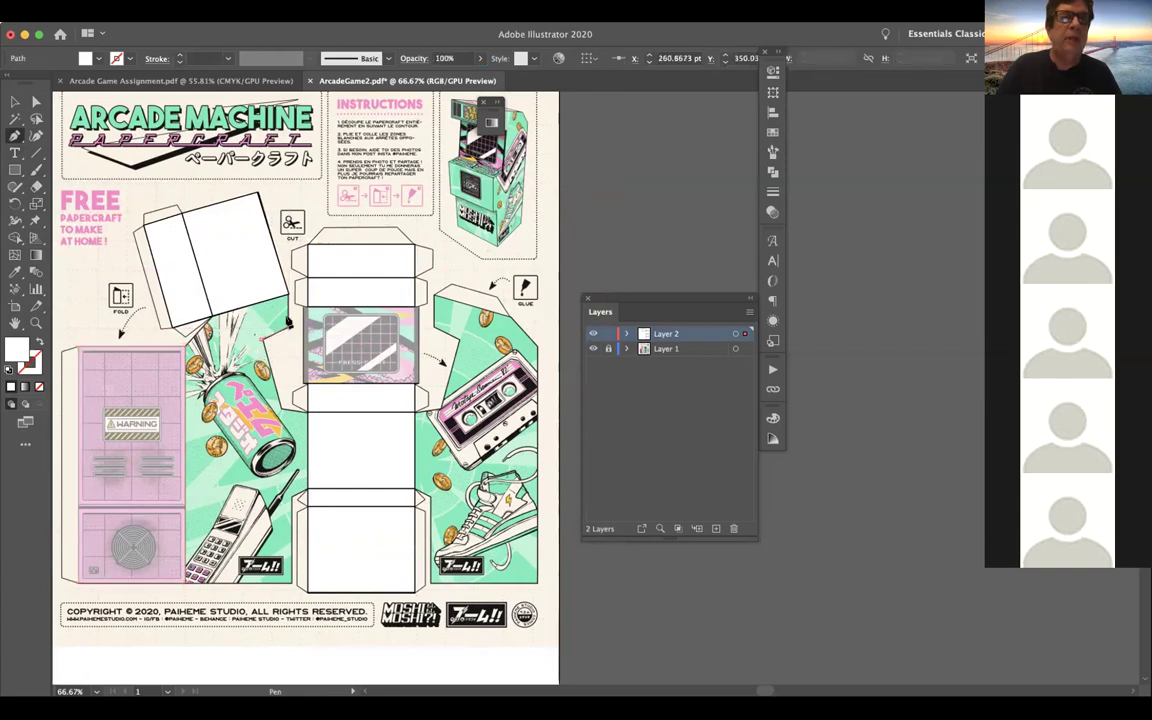
pyautogui.click(265, 275)
pyautogui.click(213, 321)
pyautogui.click(185, 348)
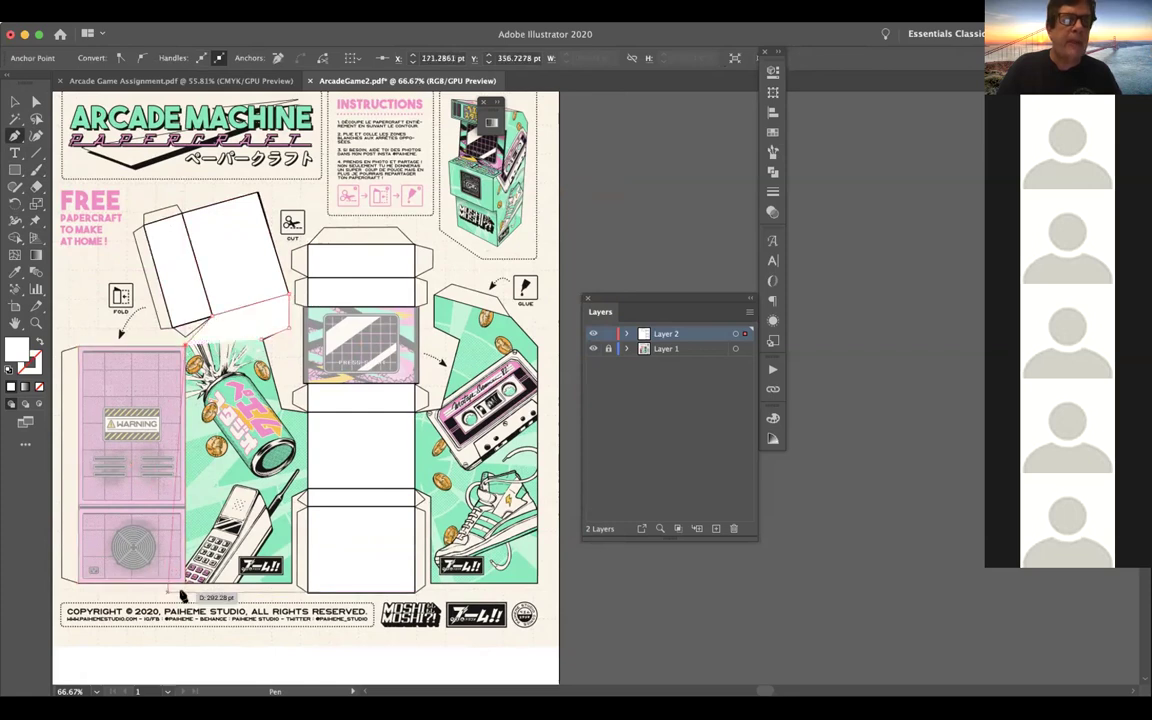
pyautogui.click(185, 588)
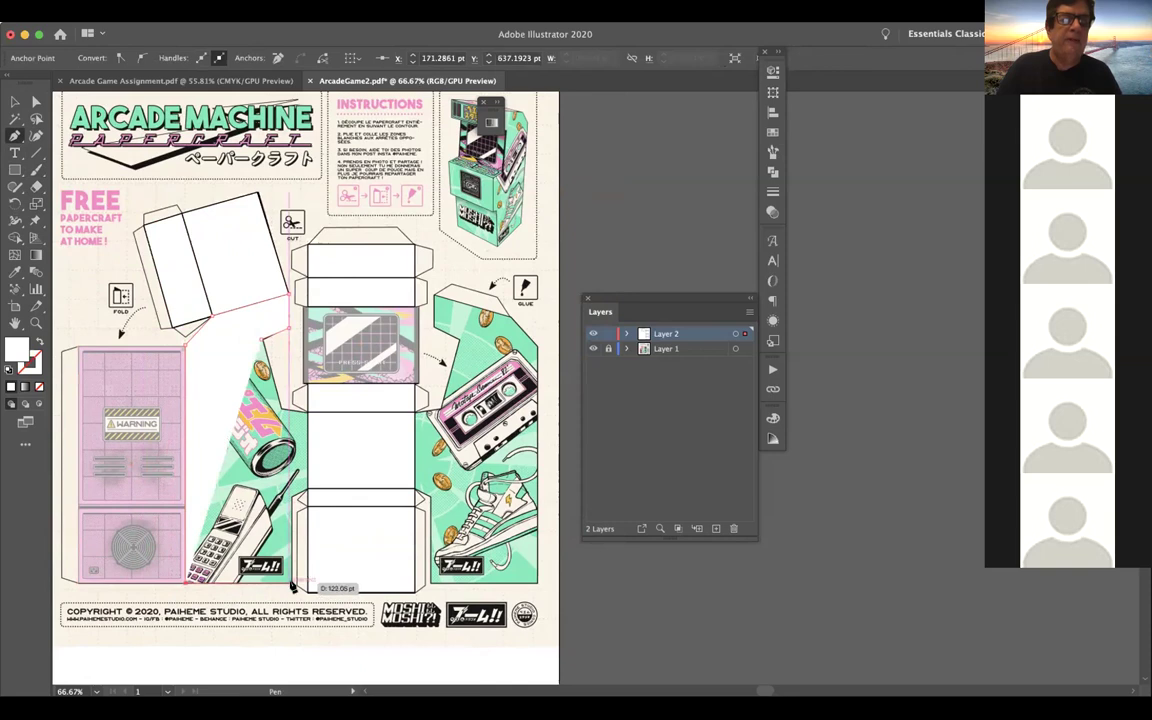
# Continue the side panel path along the base and up the inner edge beside the centre column, closing it at the notch
pyautogui.click(292, 585)
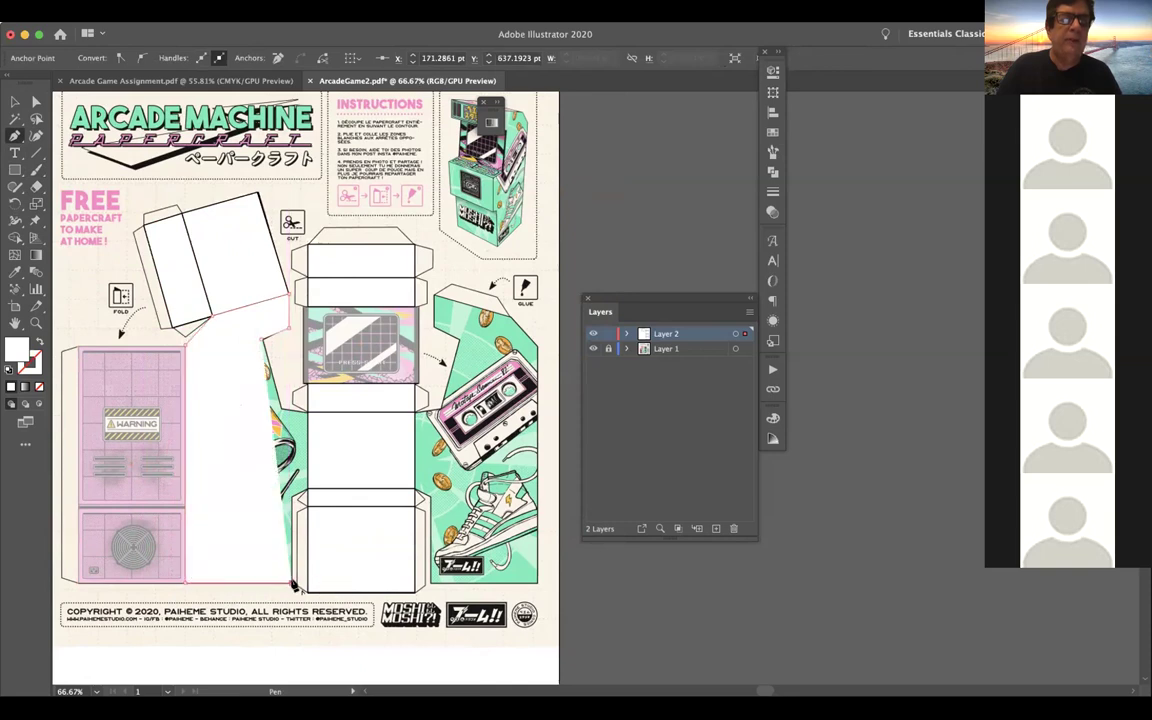
pyautogui.click(292, 496)
pyautogui.click(309, 487)
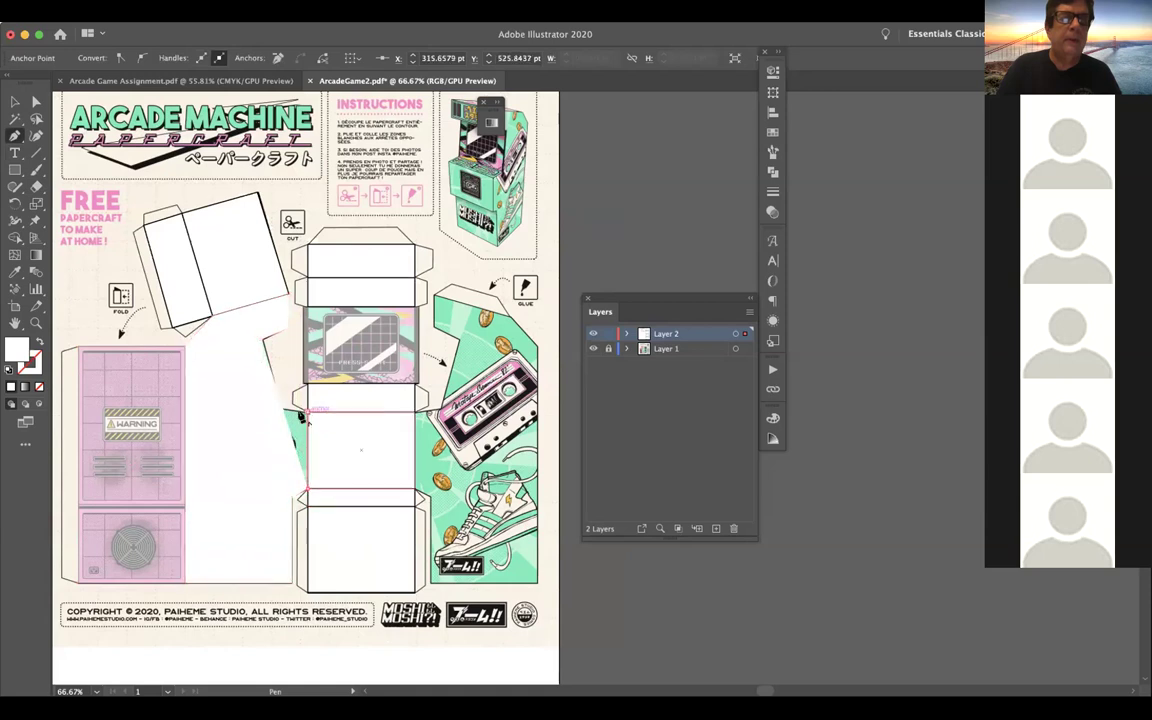
pyautogui.click(308, 412)
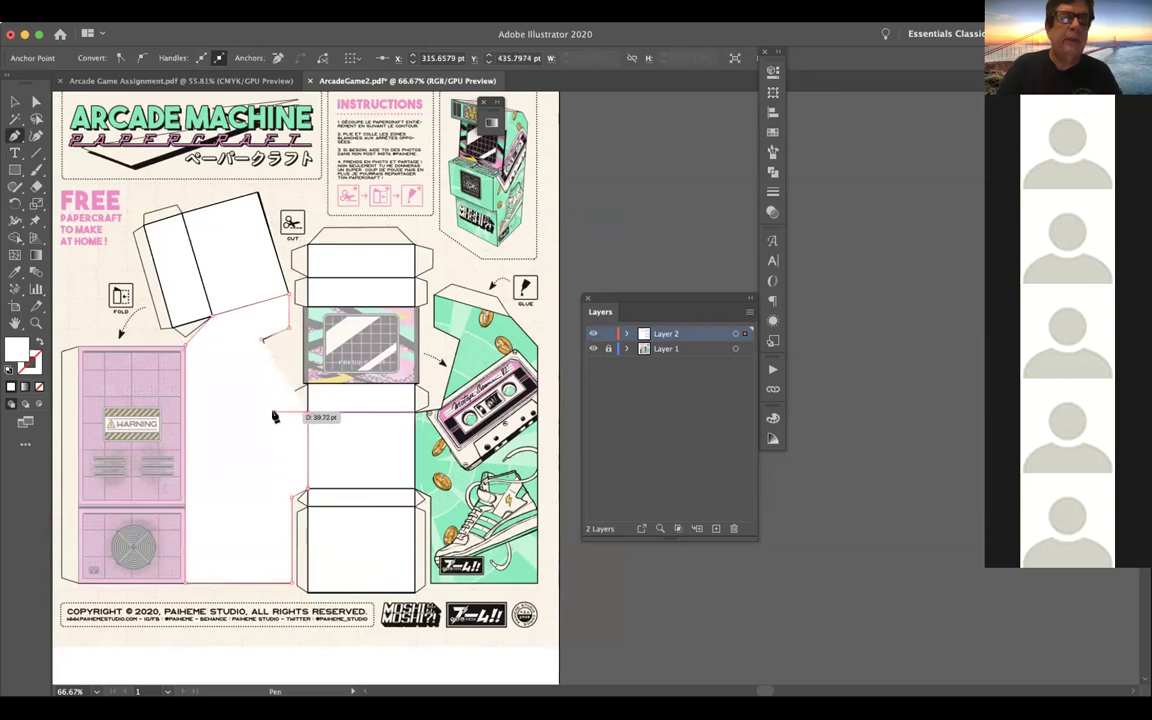
pyautogui.click(273, 413)
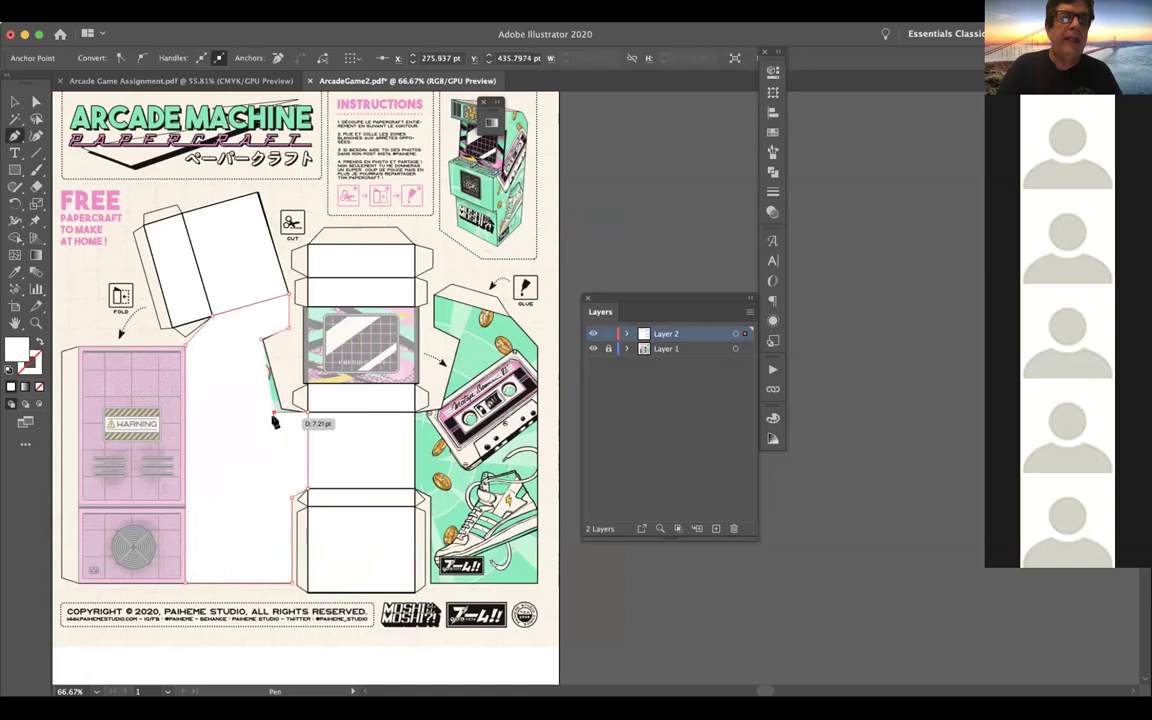
pyautogui.click(261, 342)
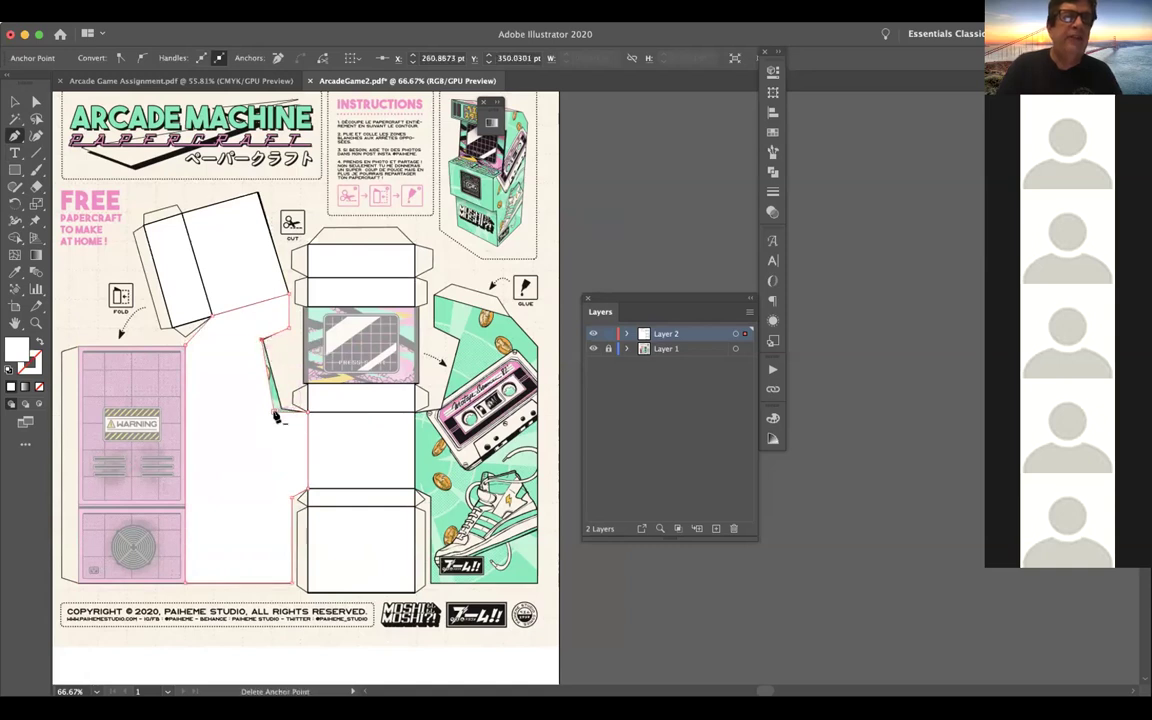
# Move the two anchor points of the side panel's slanted notch edge onto the template outline
pyautogui.press('a')
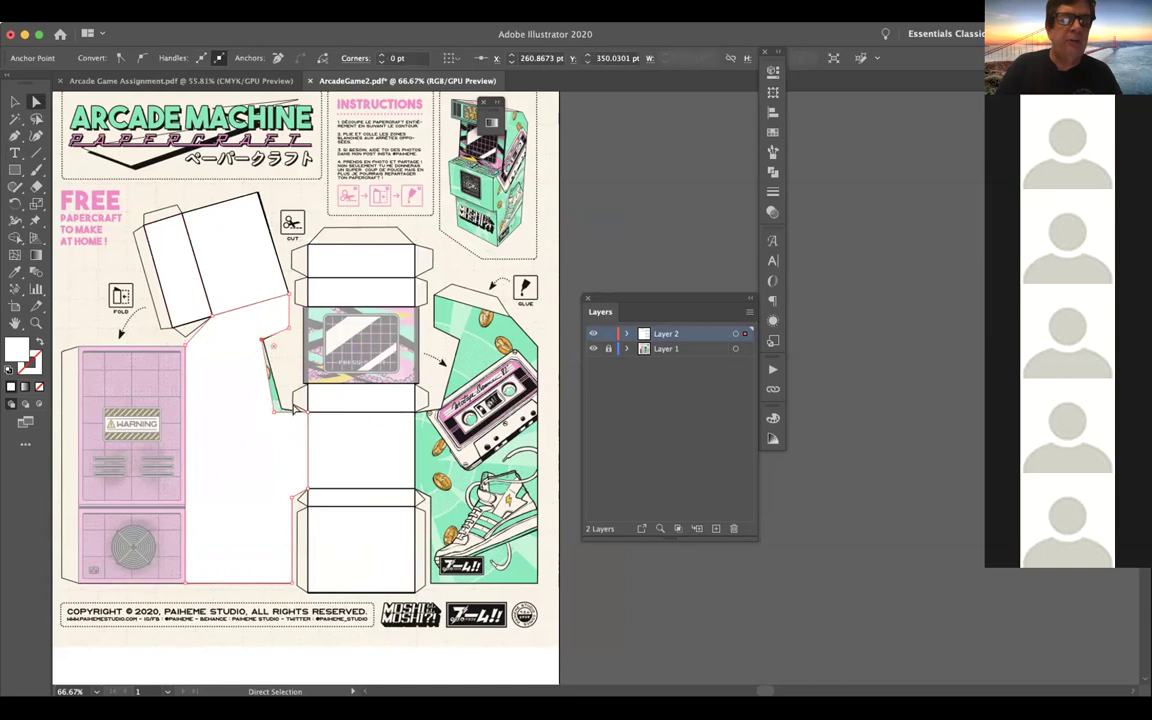
pyautogui.moveTo(275, 411); pyautogui.dragTo(281, 408)
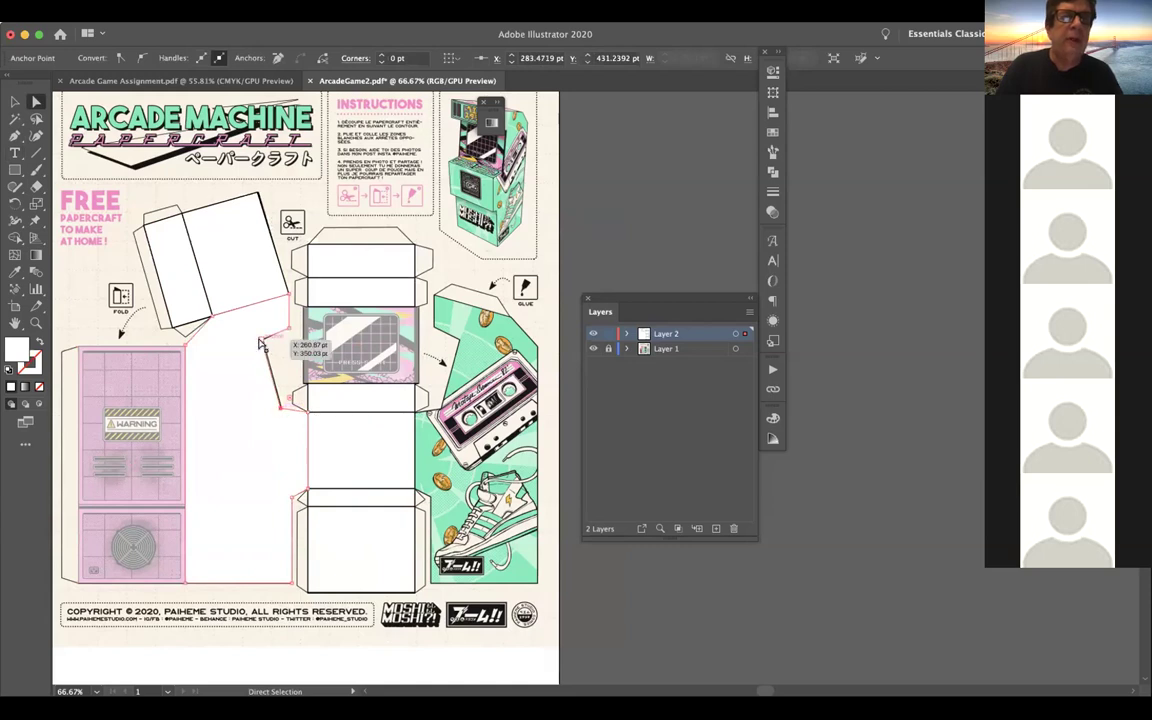
pyautogui.scroll(5, 260, 343)
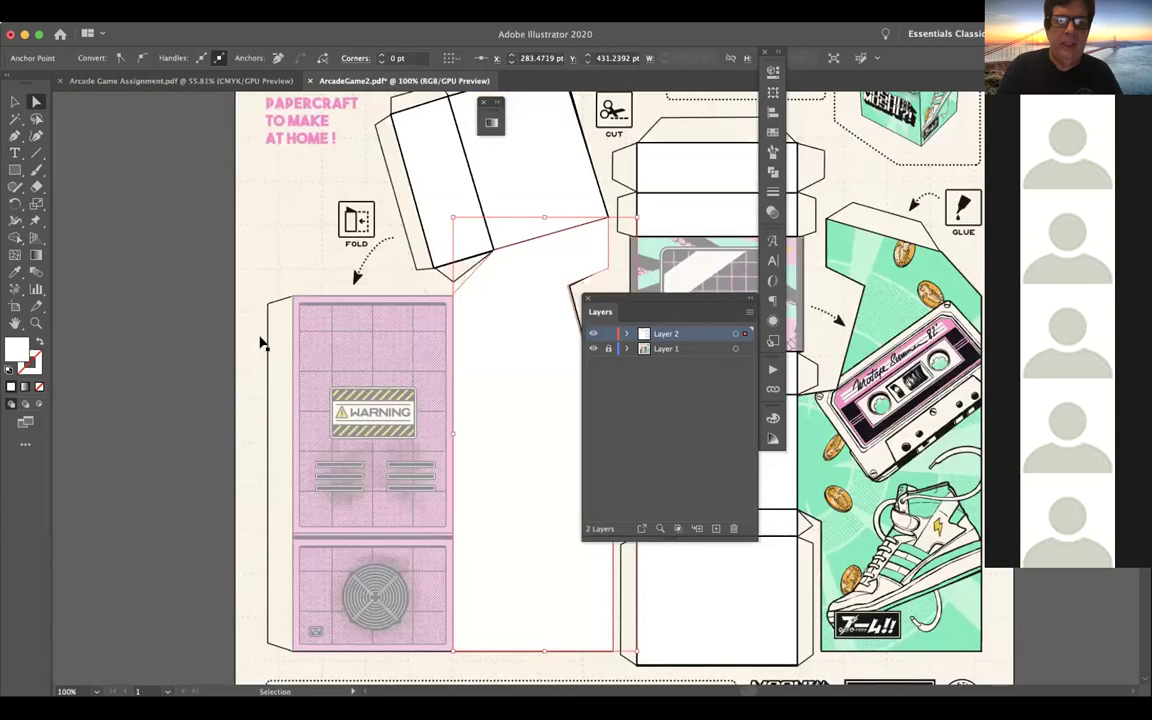
pyautogui.scroll(5, 352, 381)
pyautogui.hscroll(2, 352, 381)
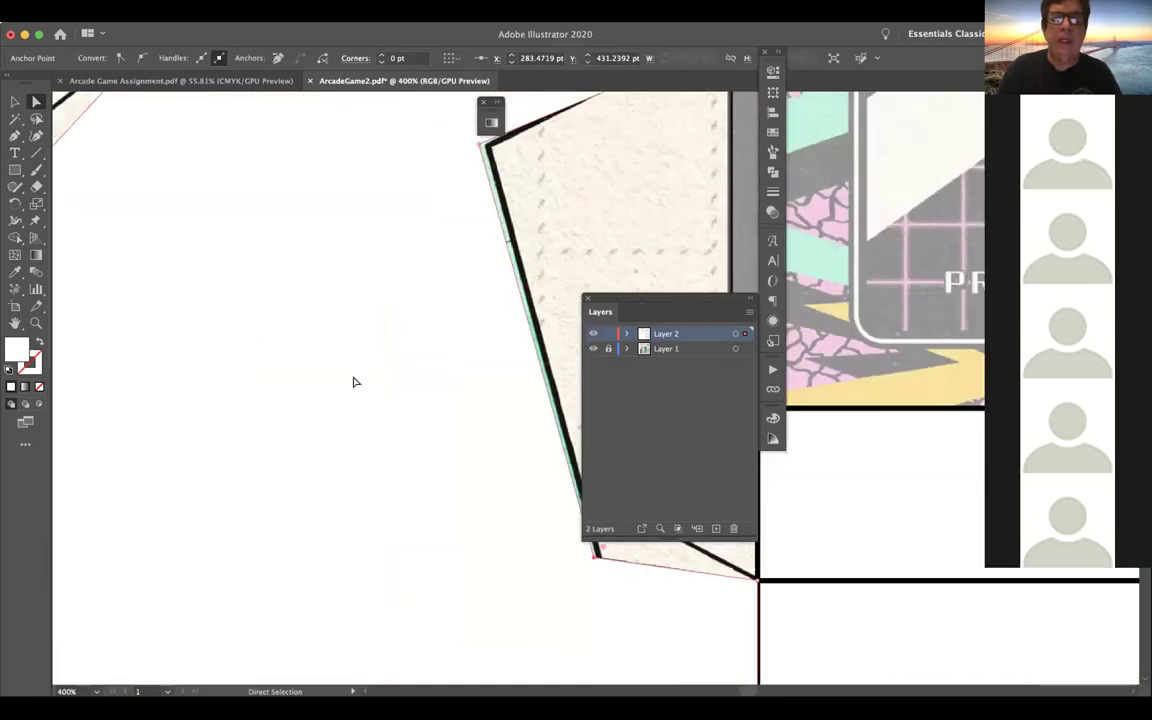
pyautogui.scroll(1, 352, 381)
pyautogui.moveTo(397, 217); pyautogui.dragTo(410, 219)
pyautogui.scroll(3, 475, 277)
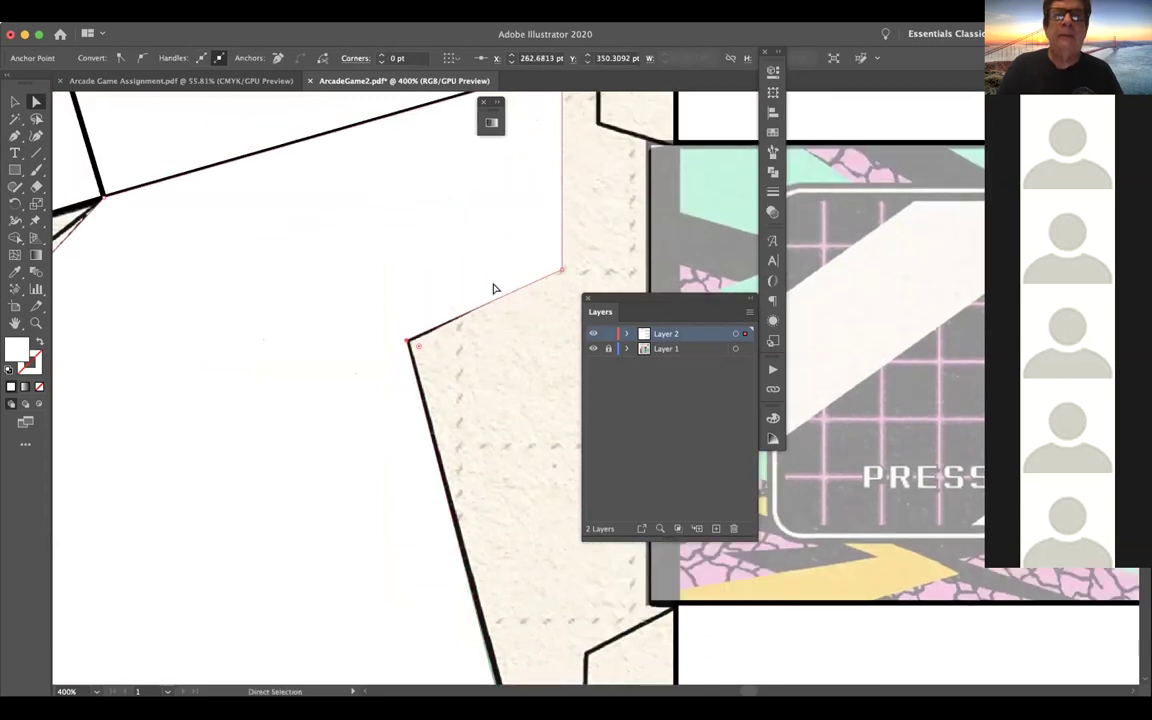
# Align the side panel's two anchor points above the notch with the template and adjust the meeting corner of the tilted piece
pyautogui.scroll(1, 493, 289)
pyautogui.scroll(1, 550, 313)
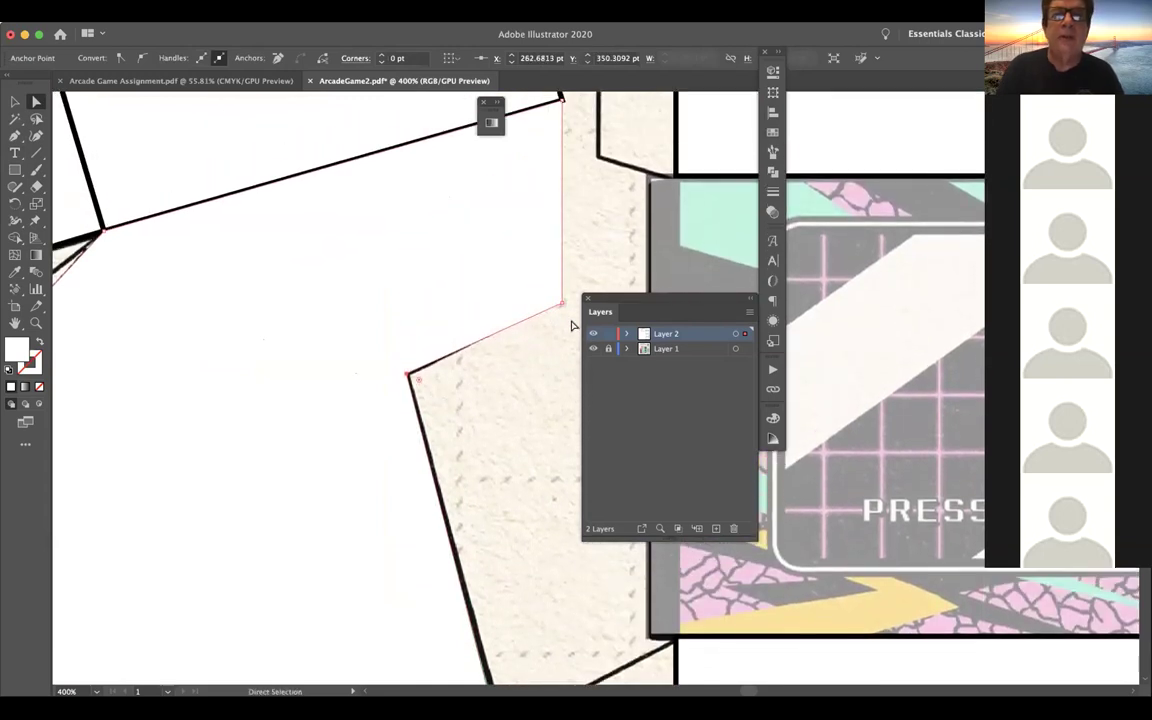
pyautogui.moveTo(561, 303)
pyautogui.mouseDown()
pyautogui.moveTo(546, 301)
pyautogui.moveTo(562, 301)
pyautogui.mouseUp()
pyautogui.scroll(6, 566, 268)
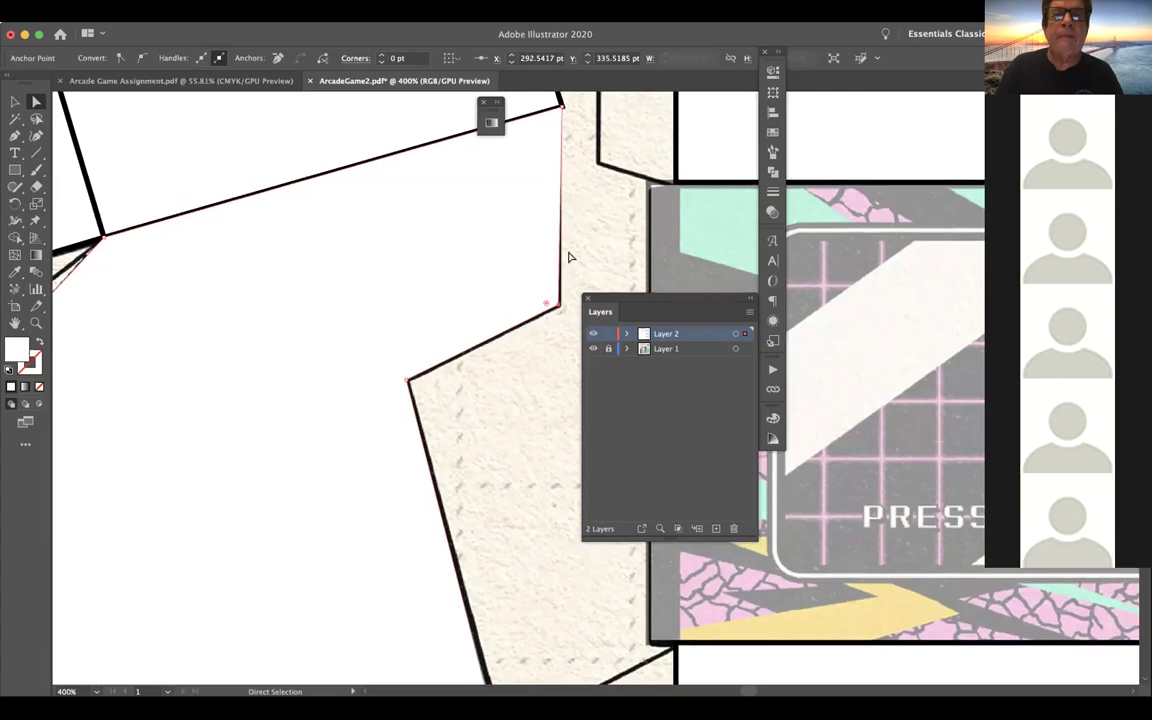
pyautogui.click(559, 200)
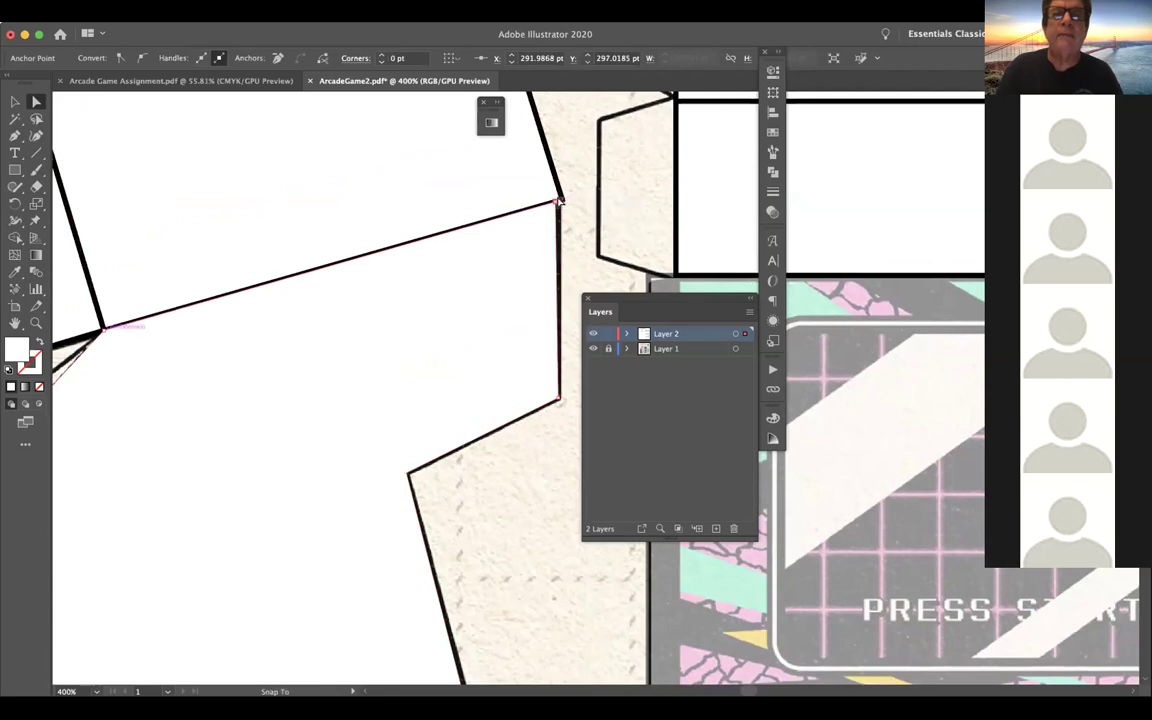
pyautogui.click(549, 195)
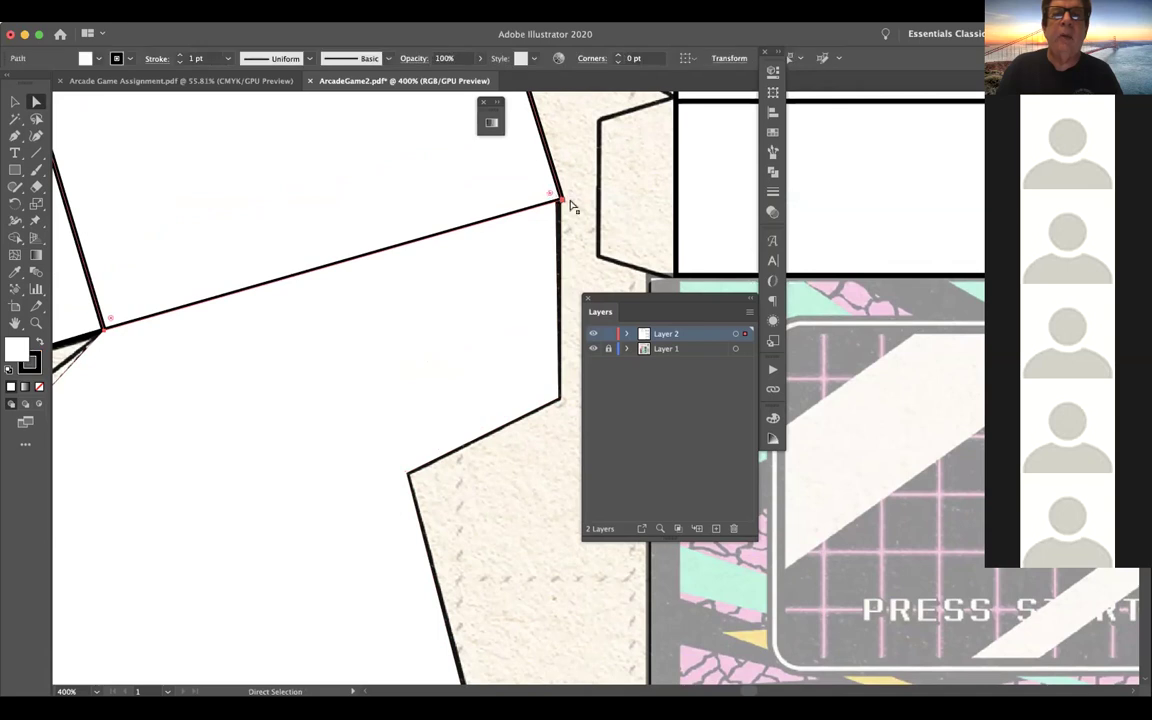
pyautogui.moveTo(557, 199); pyautogui.dragTo(559, 204)
pyautogui.click(557, 207)
# Select the whole traced side panel and open the Kids Stuff swatch library
pyautogui.press('v')
pyautogui.click(435, 360)
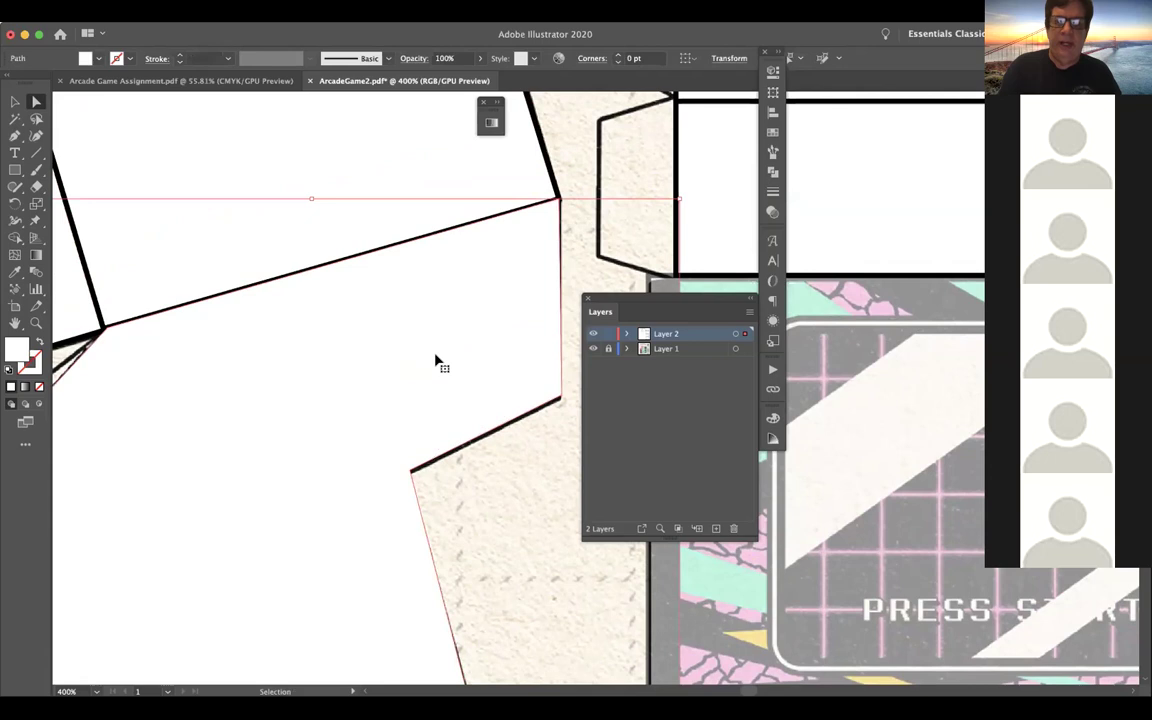
pyautogui.press('super+minus')
pyautogui.press('super+minus')
pyautogui.press('super+minus')
pyautogui.press('super+minus')
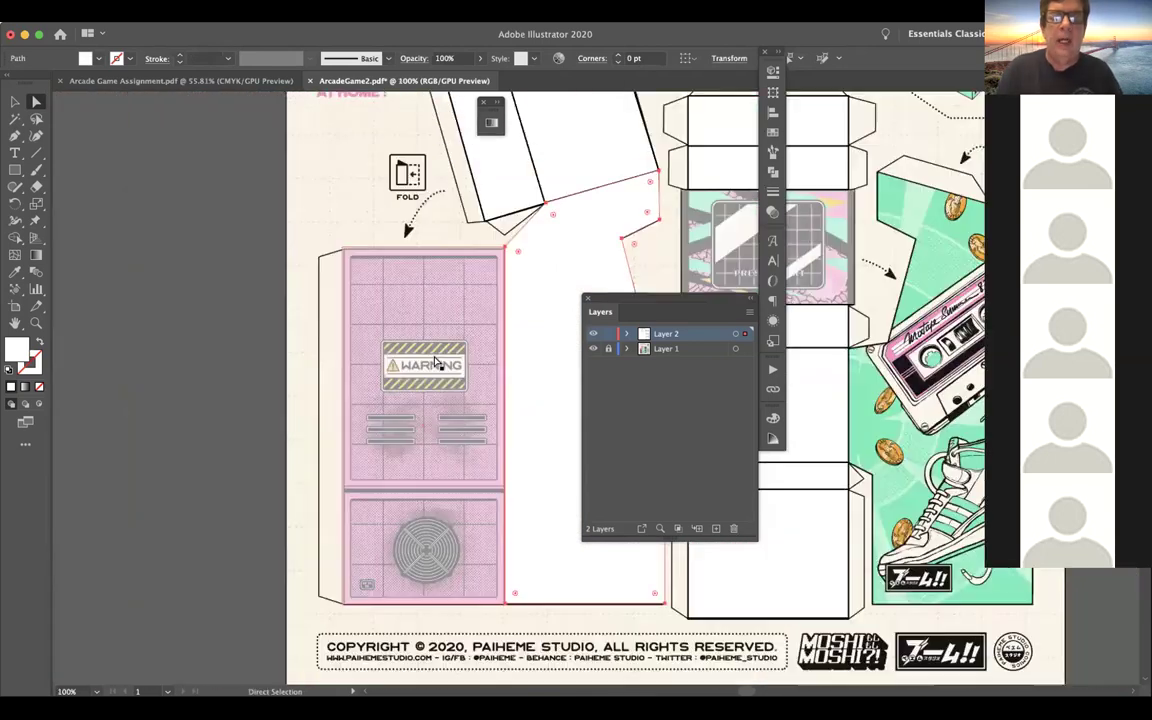
pyautogui.hscroll(6, 435, 360)
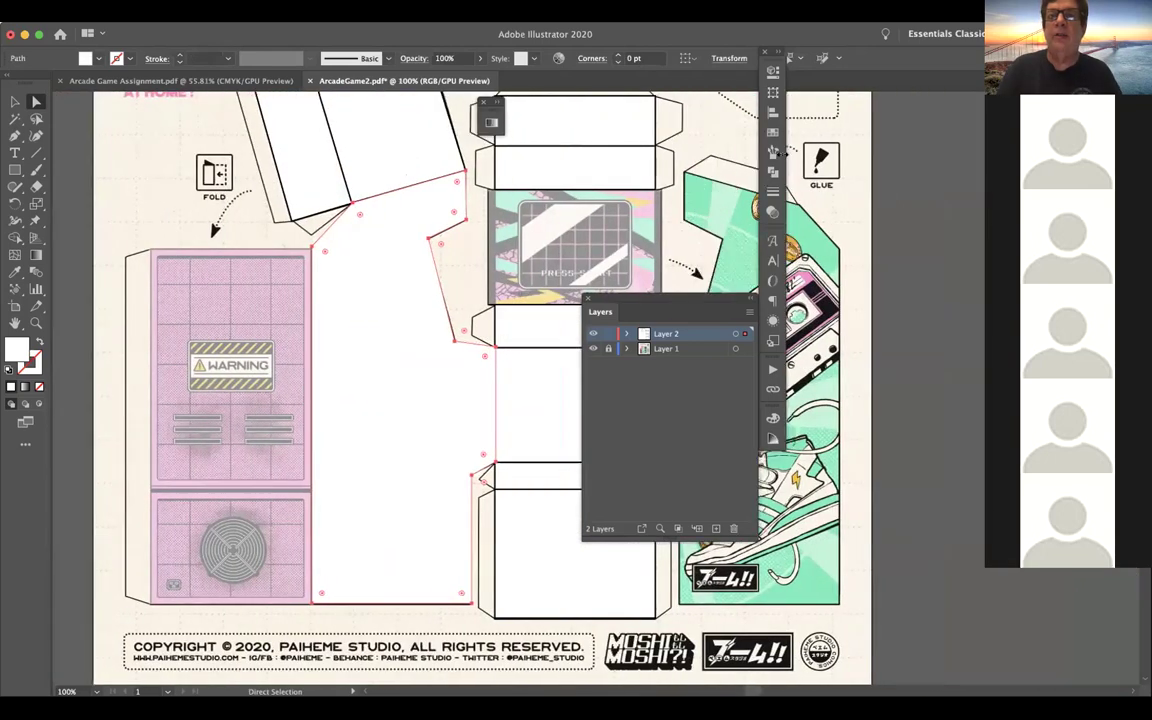
pyautogui.click(773, 132)
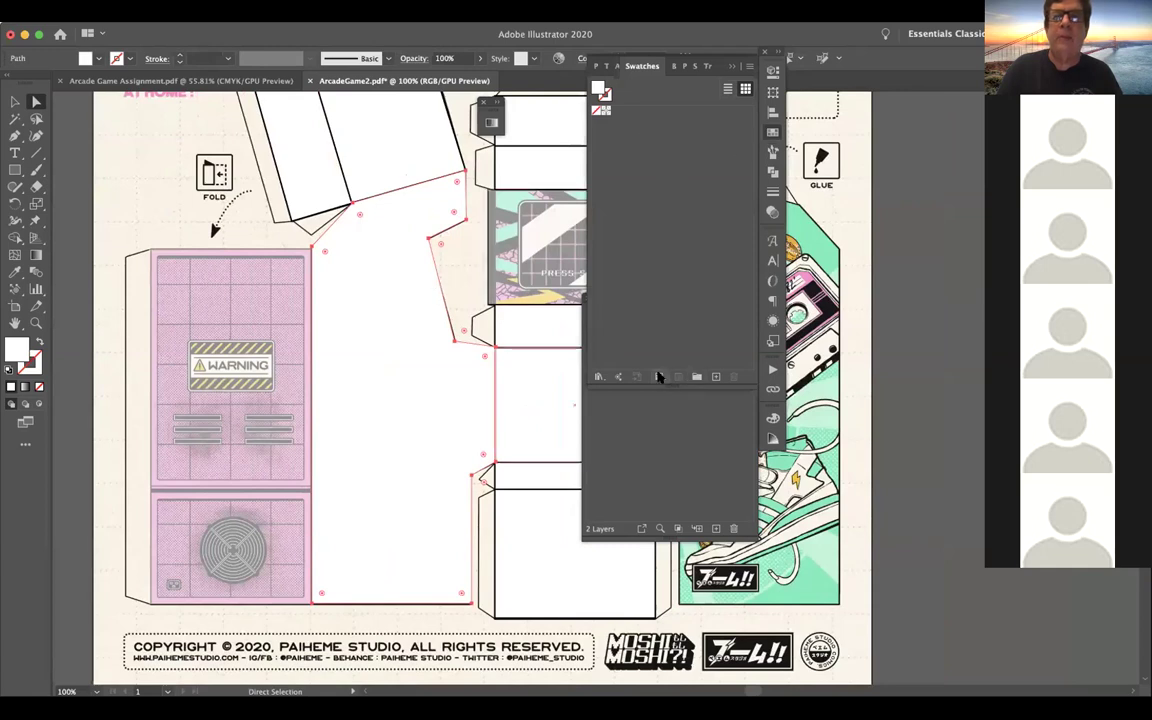
pyautogui.click(599, 377)
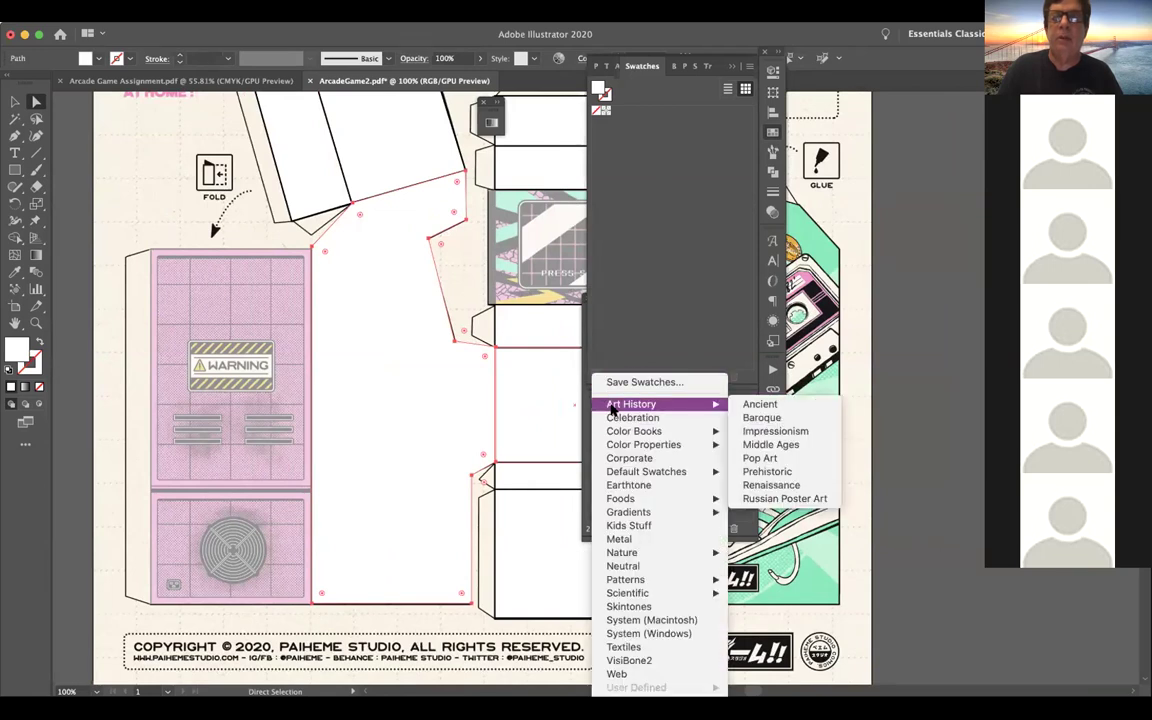
pyautogui.click(605, 527)
pyautogui.moveTo(578, 350); pyautogui.dragTo(683, 253)
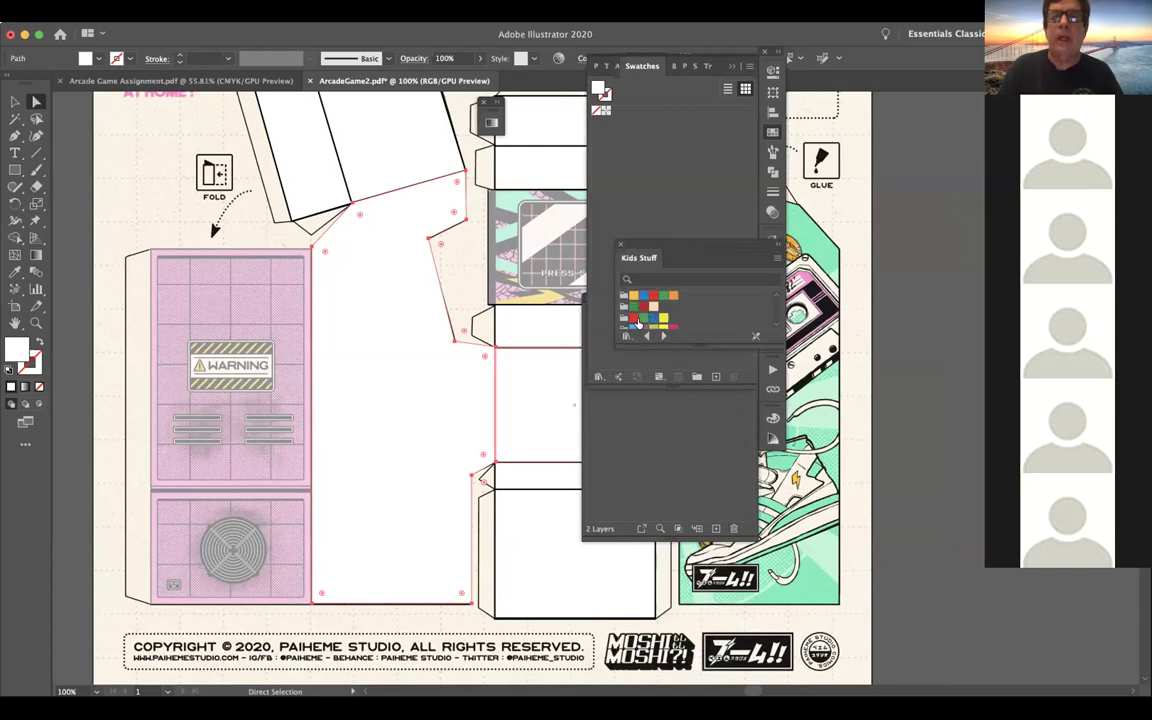
# Try green and red Kids Stuff swatches on the traced side panel, and fill it with orange
pyautogui.click(641, 320)
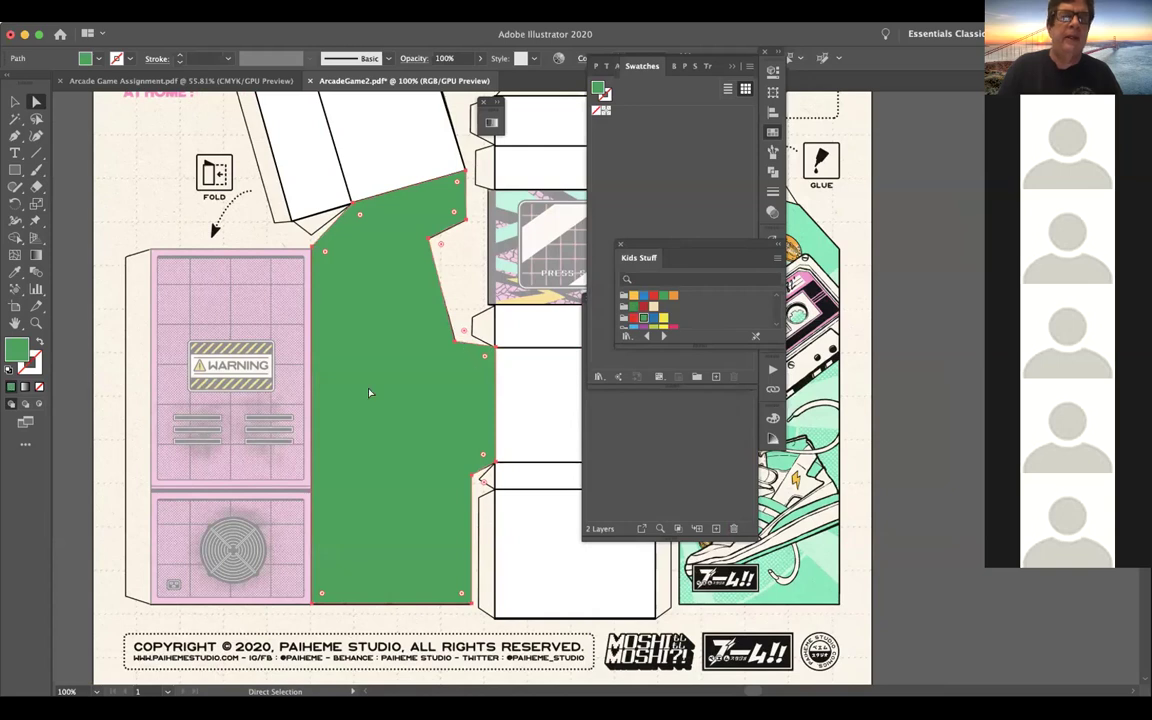
pyautogui.scroll(1, 216, 247)
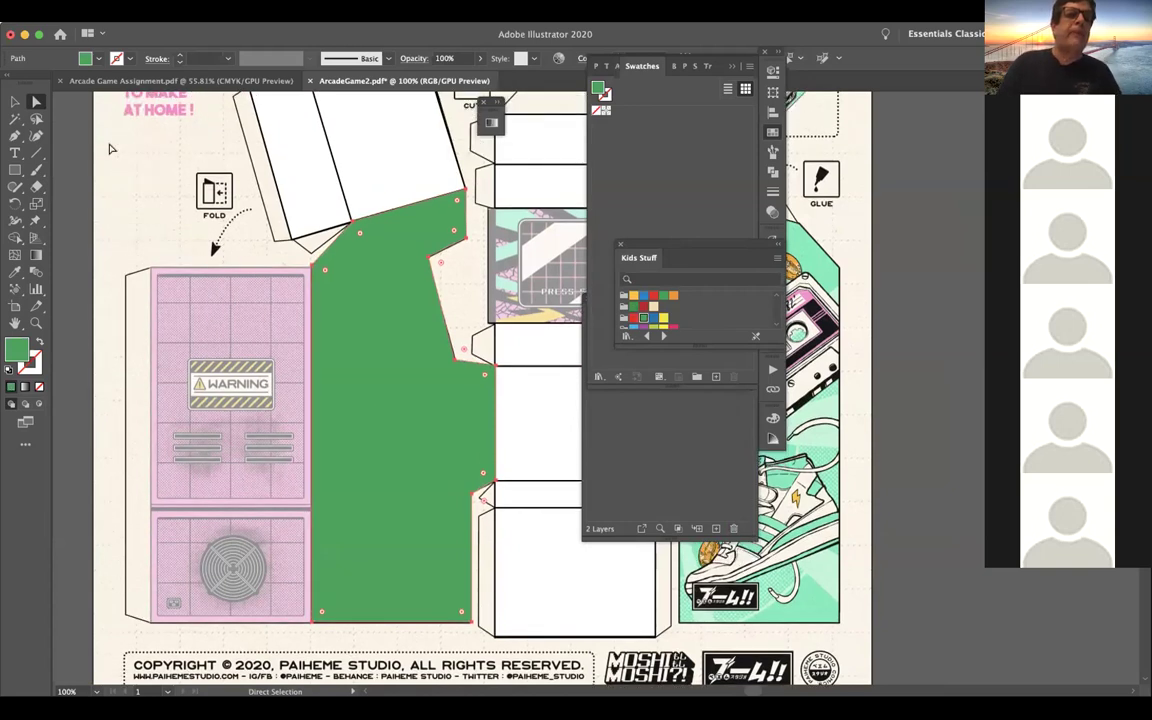
pyautogui.click(13, 101)
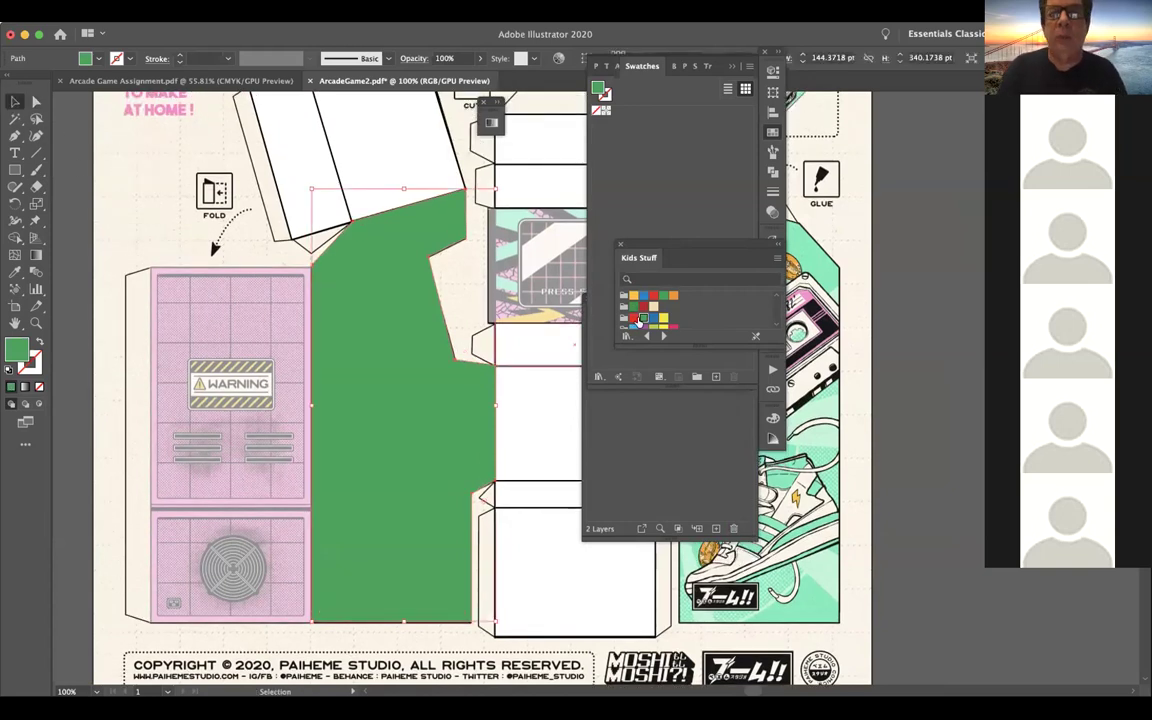
pyautogui.click(632, 318)
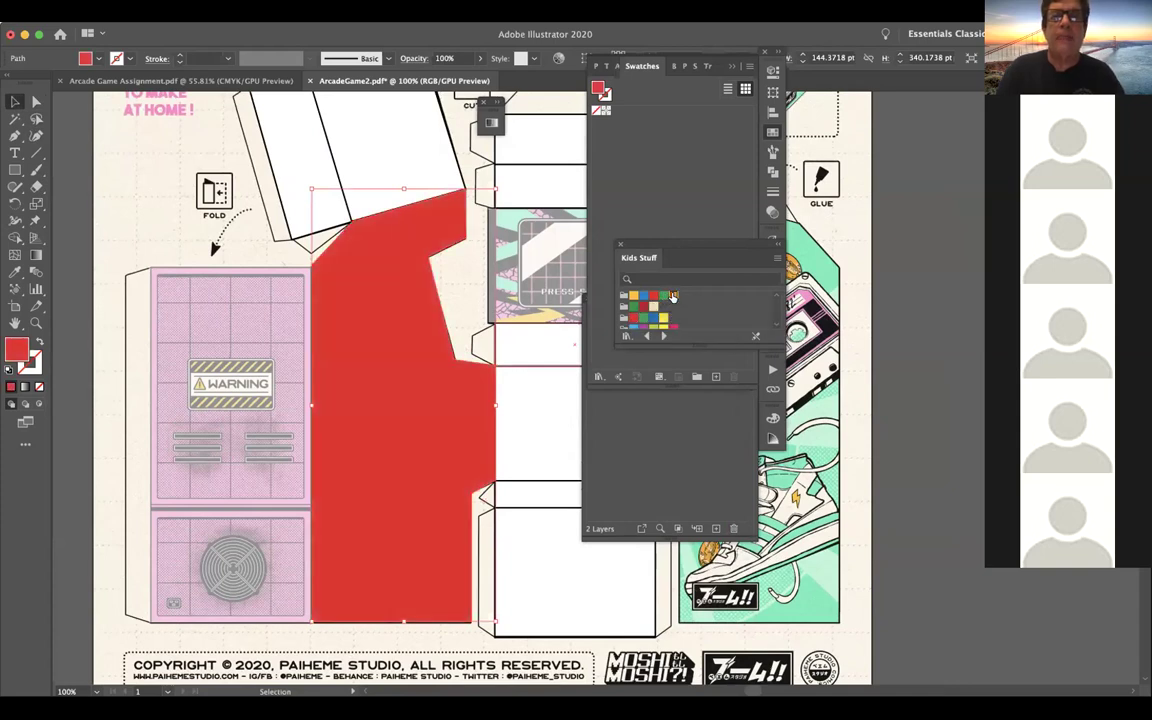
pyautogui.click(673, 296)
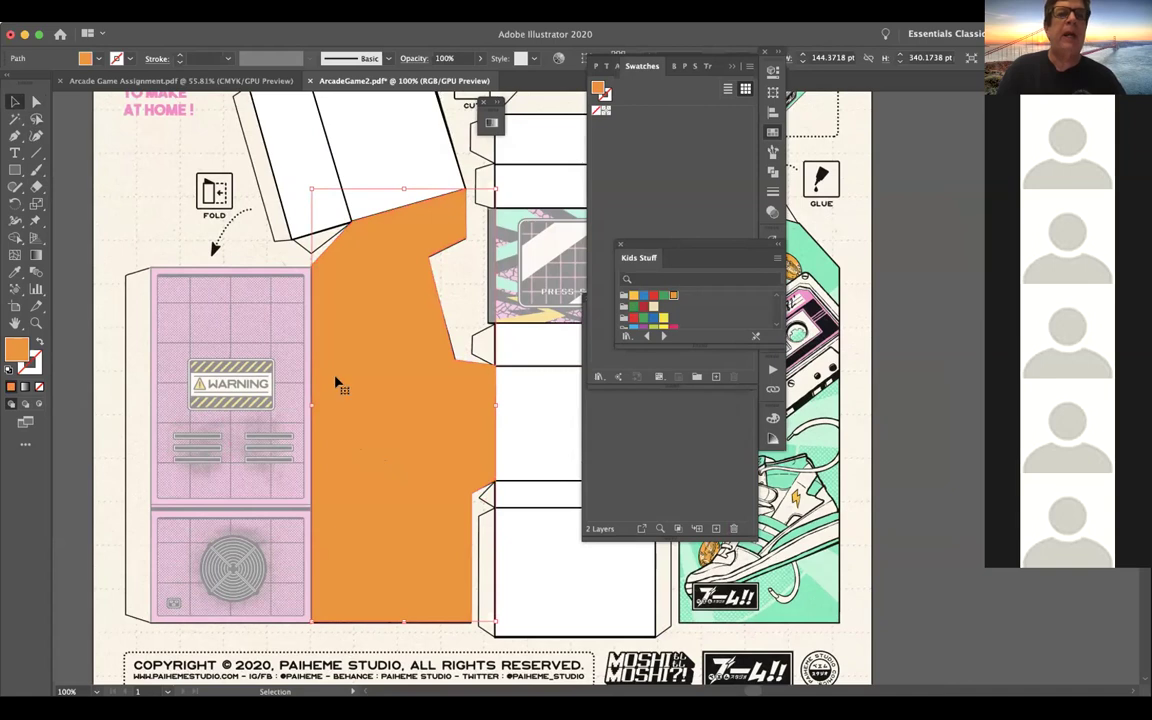
pyautogui.scroll(2, 437, 437)
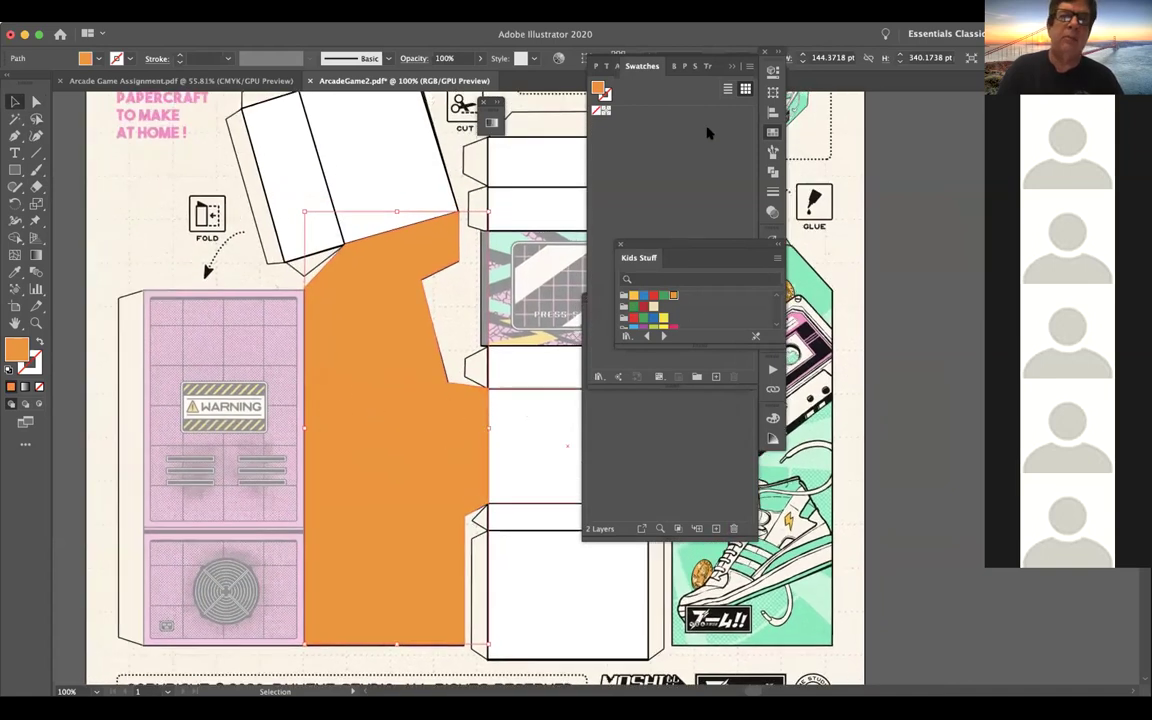
pyautogui.click(727, 338)
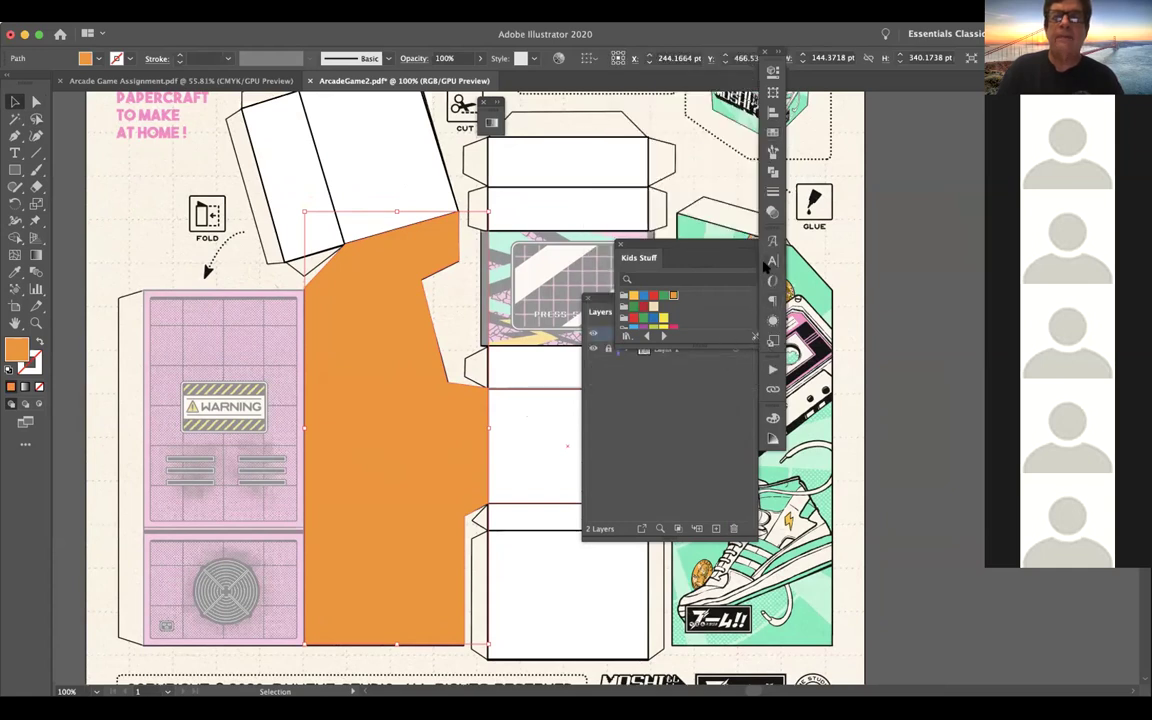
pyautogui.click(773, 132)
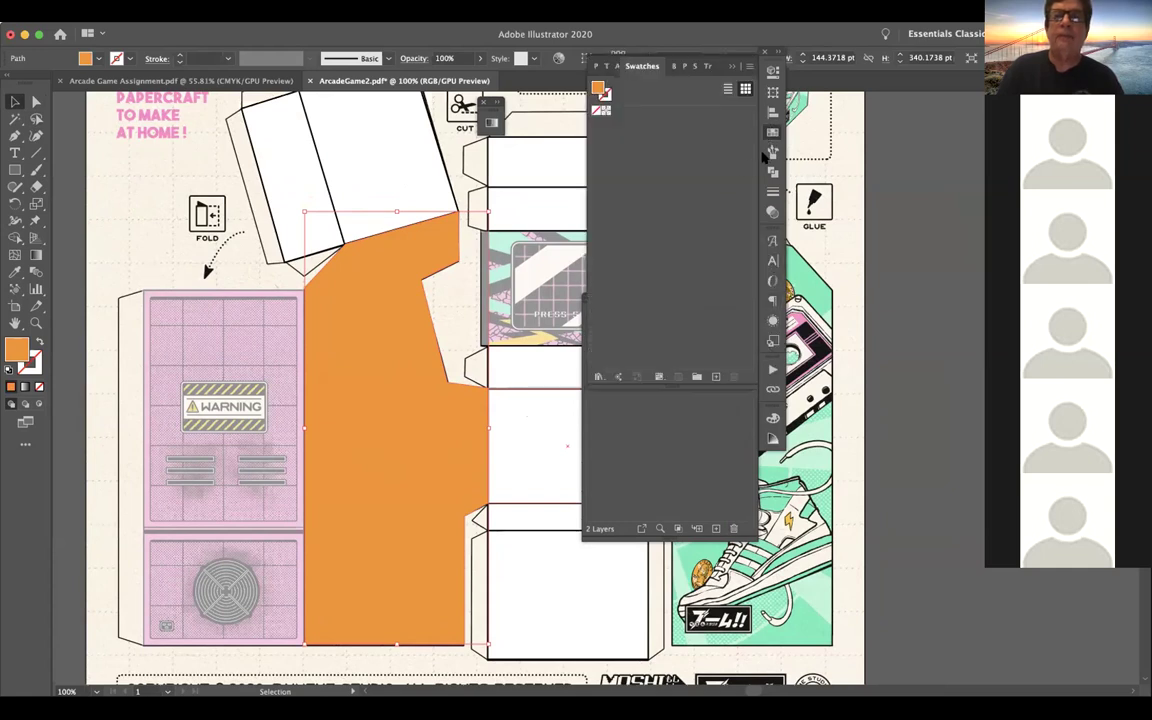
# Collapse the open swatch panels, set the orange side panel's opacity to 53%, and add a new layer above the tracing
pyautogui.click(773, 132)
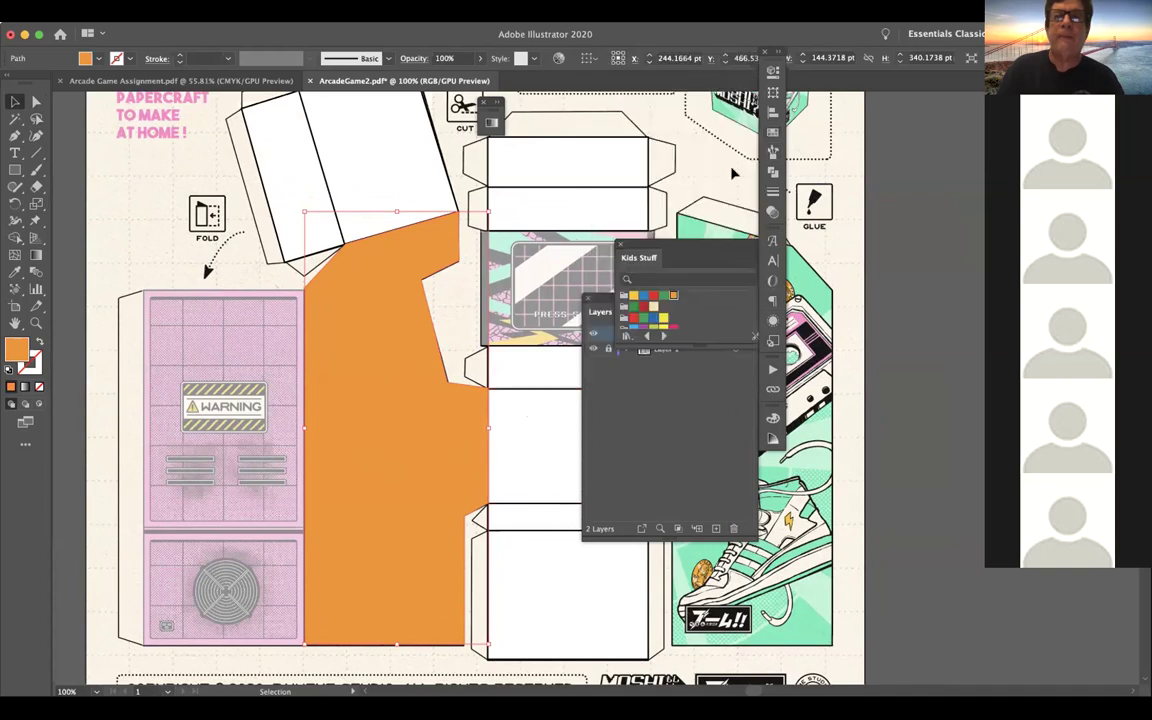
pyautogui.doubleClick(680, 250)
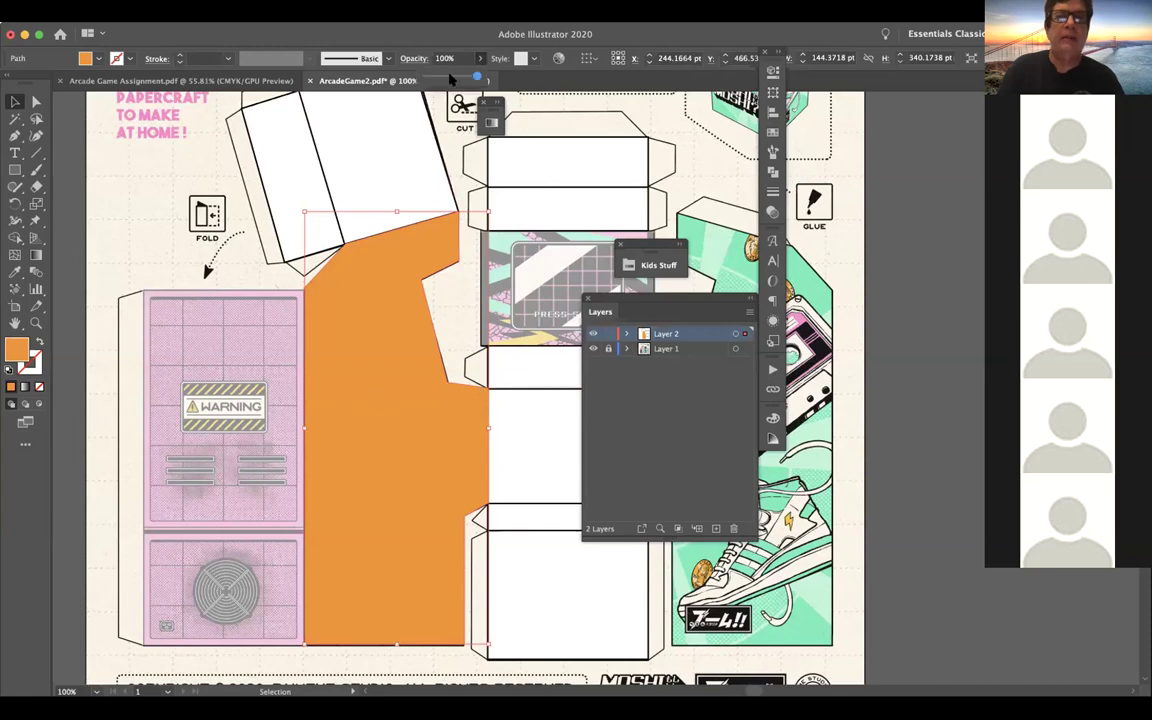
pyautogui.click(449, 78)
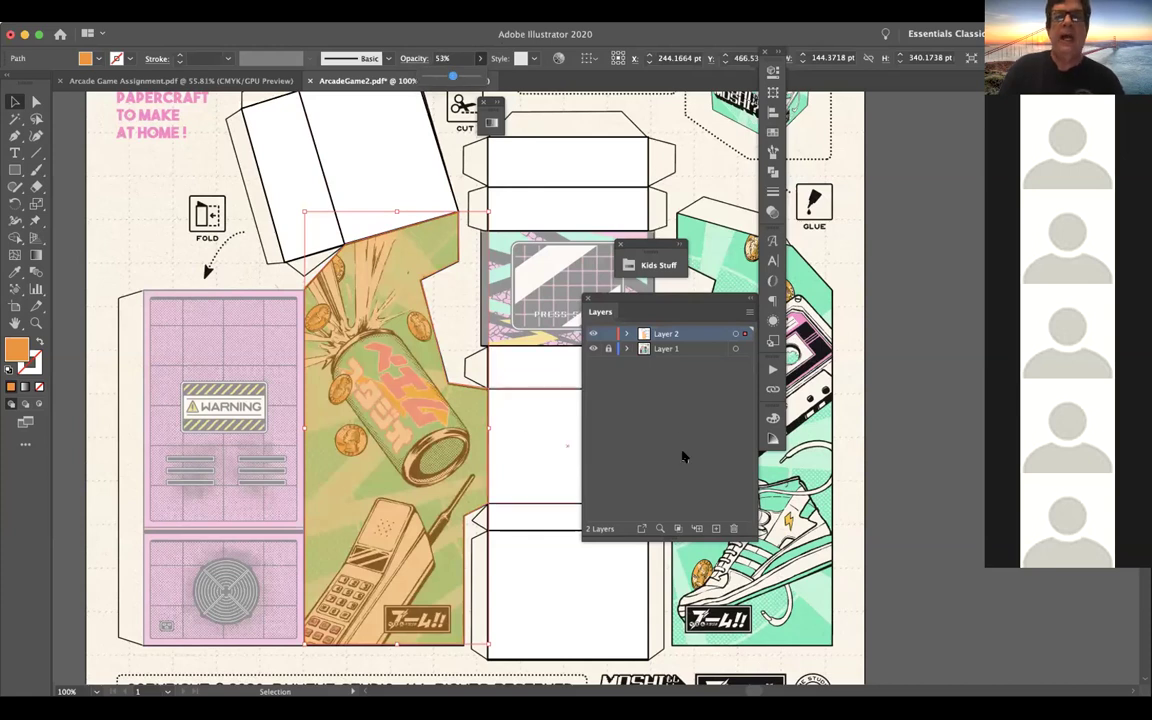
pyautogui.click(680, 468)
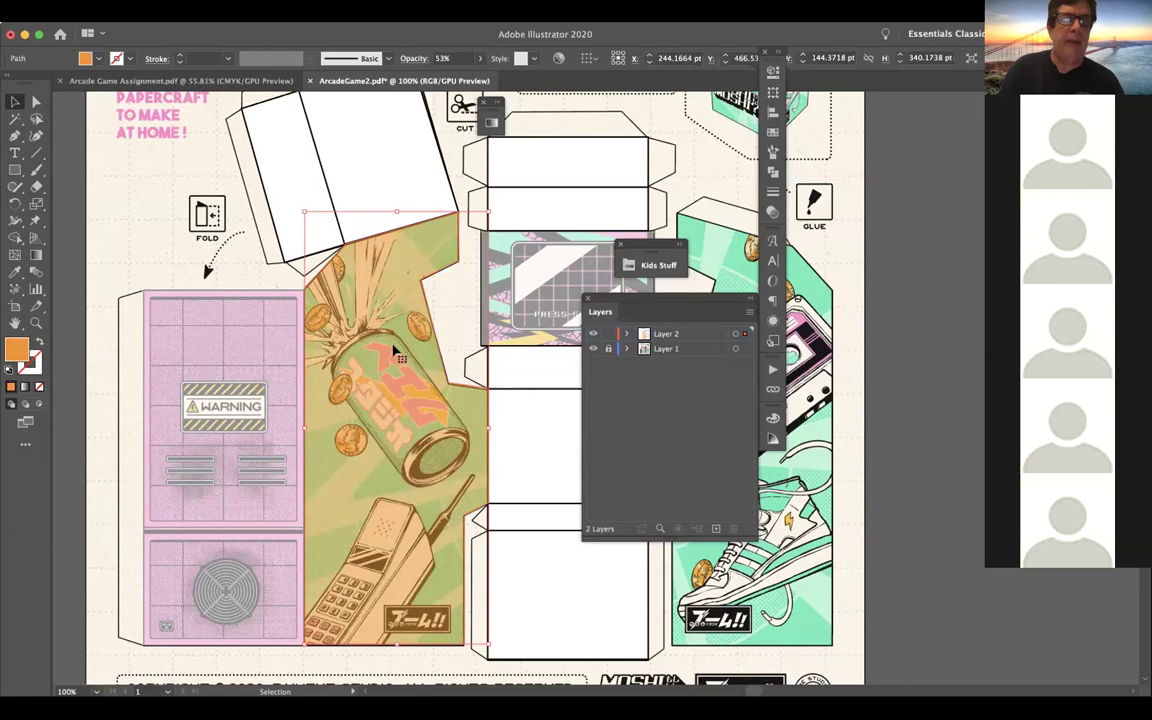
pyautogui.click(715, 529)
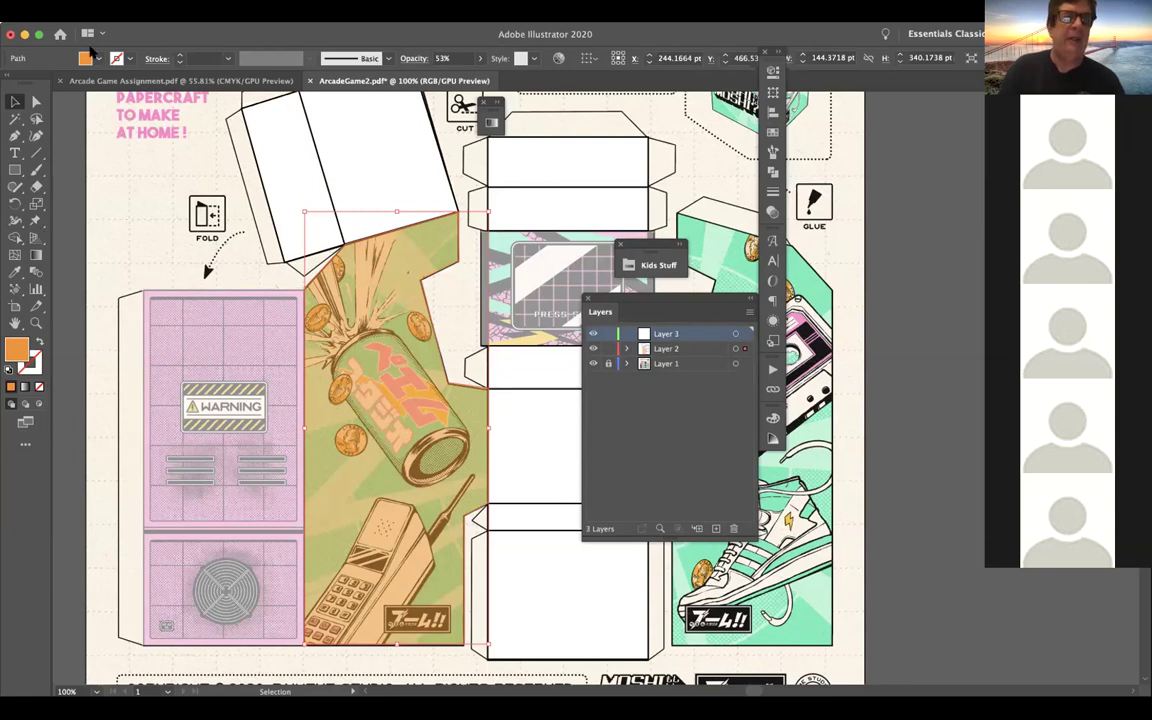
# Start opening an existing file and browse the Desktop to the Design Cuts Files Apr 2020 folder
pyautogui.click(105, 10)
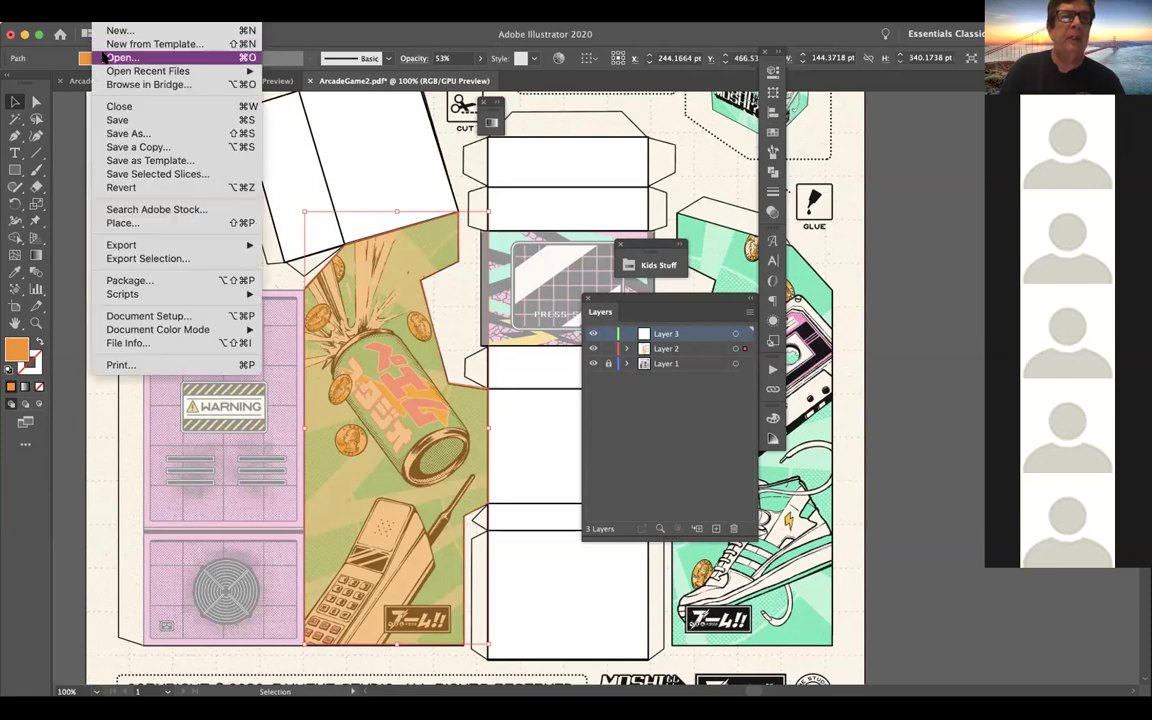
pyautogui.press('Escape')
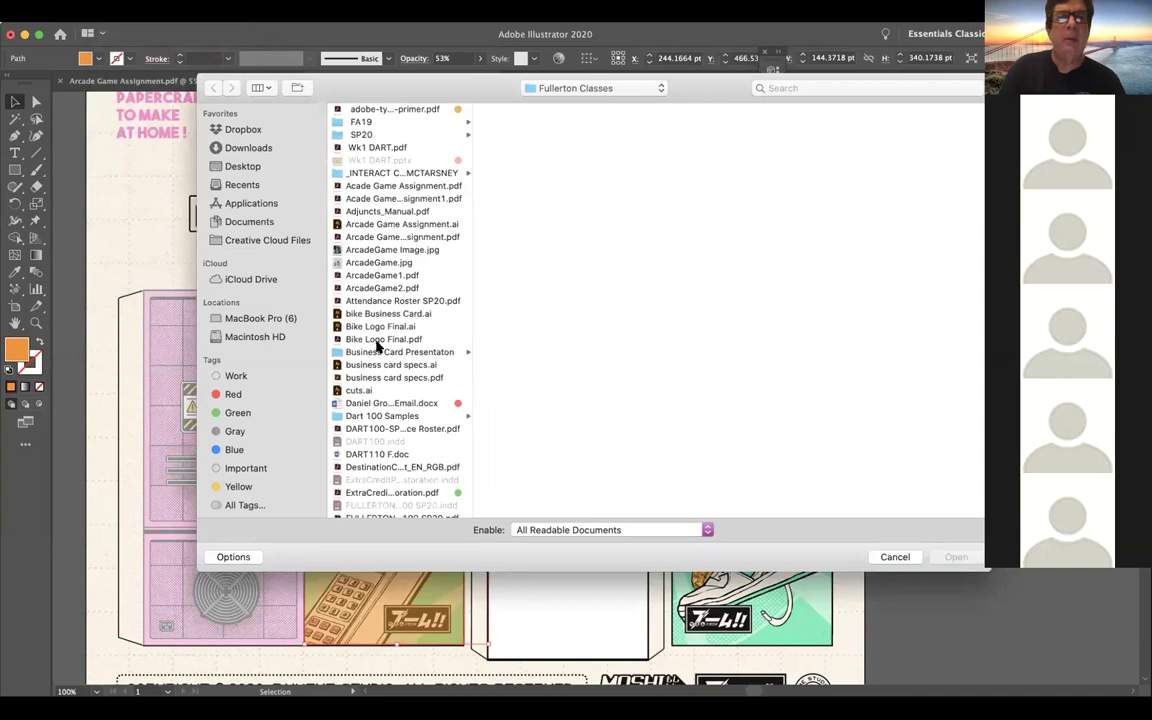
pyautogui.click(240, 167)
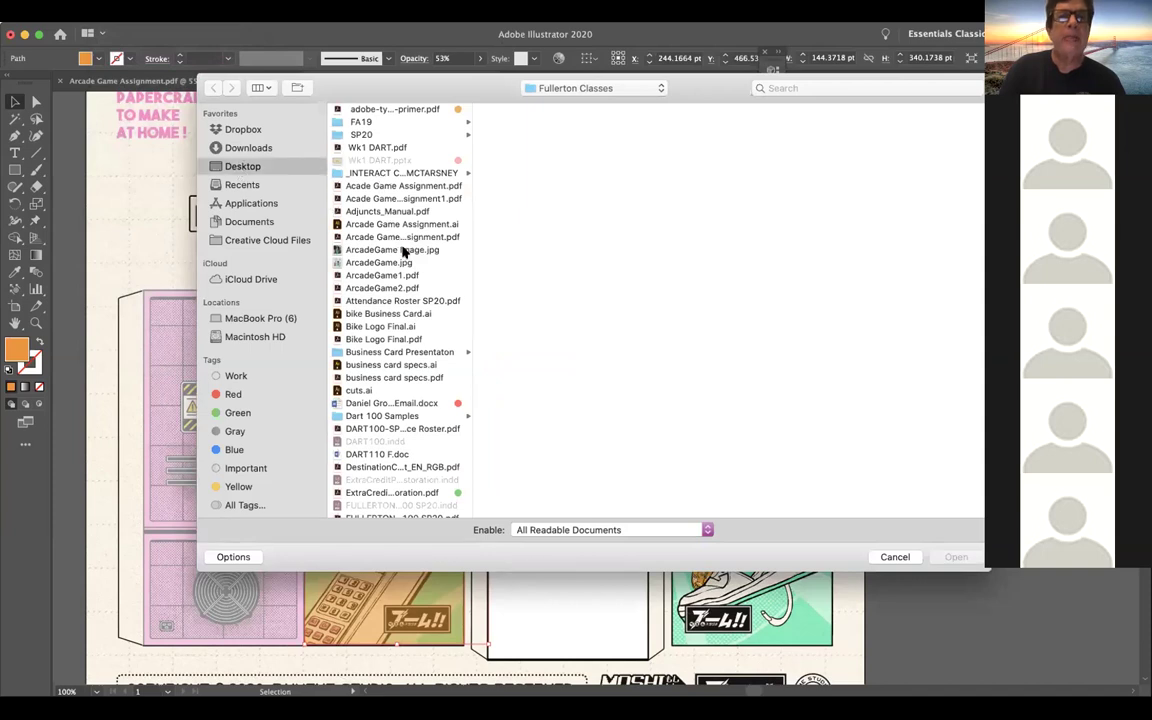
pyautogui.scroll(-1, 382, 284)
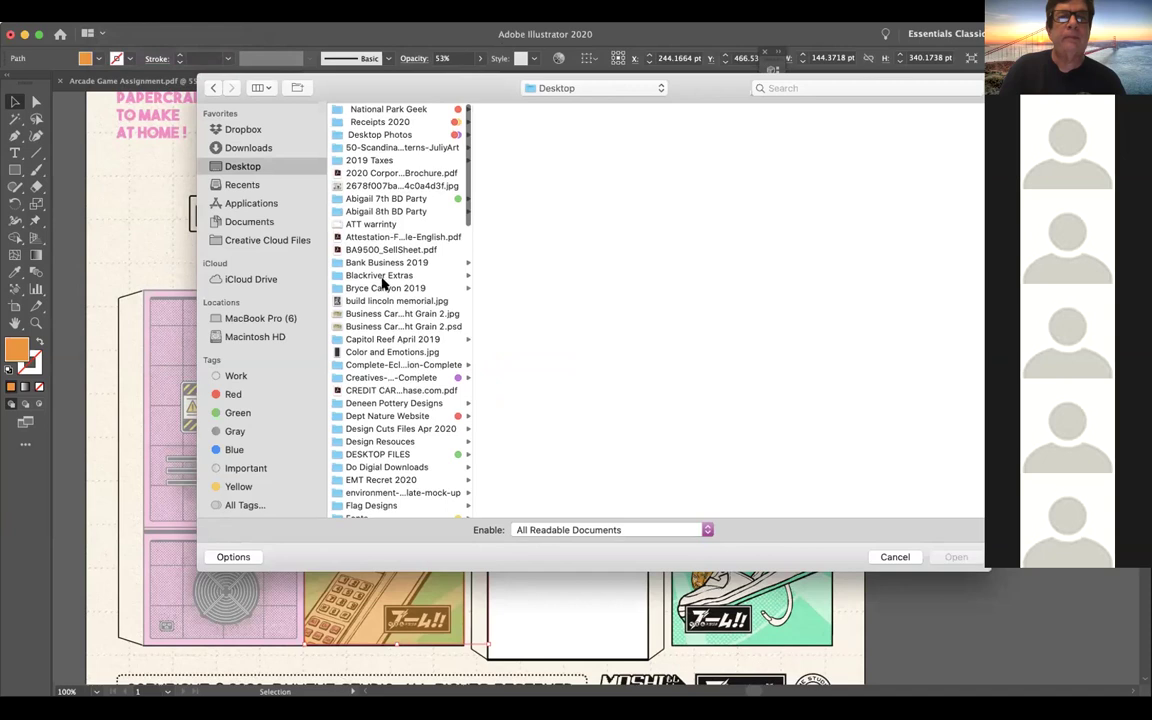
pyautogui.click(383, 150)
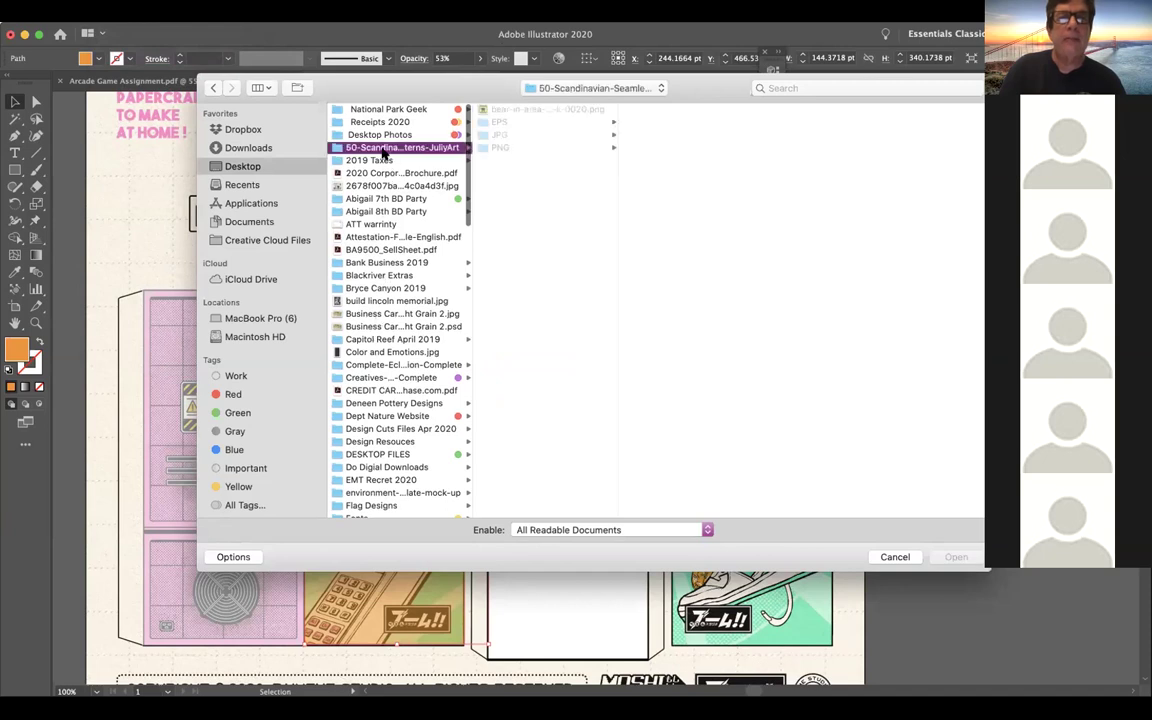
pyautogui.scroll(-5, 385, 347)
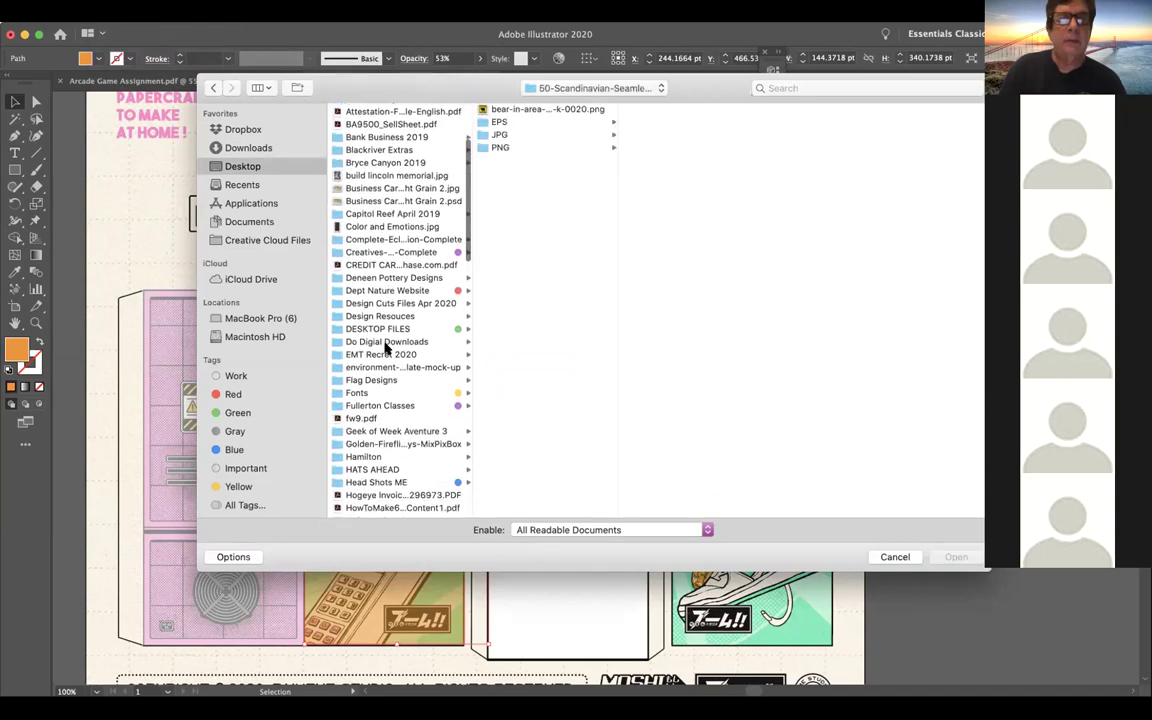
pyautogui.scroll(-3, 385, 347)
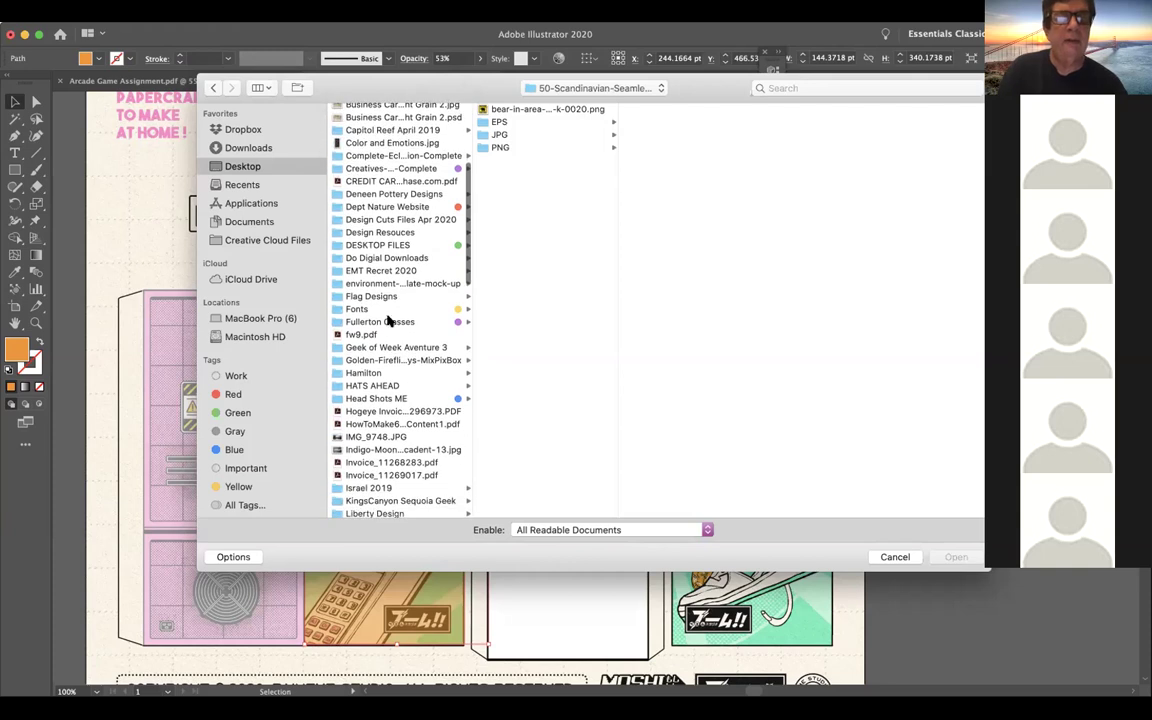
pyautogui.scroll(-8, 390, 360)
pyautogui.scroll(5, 390, 358)
pyautogui.scroll(3, 390, 358)
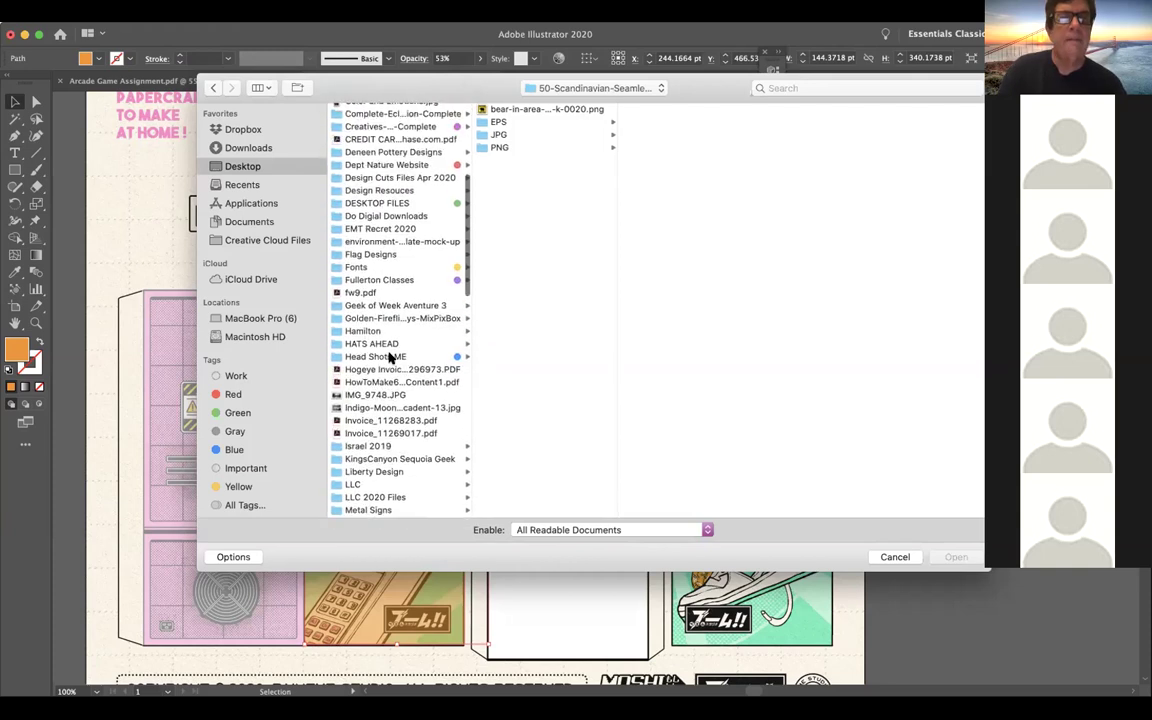
pyautogui.click(371, 179)
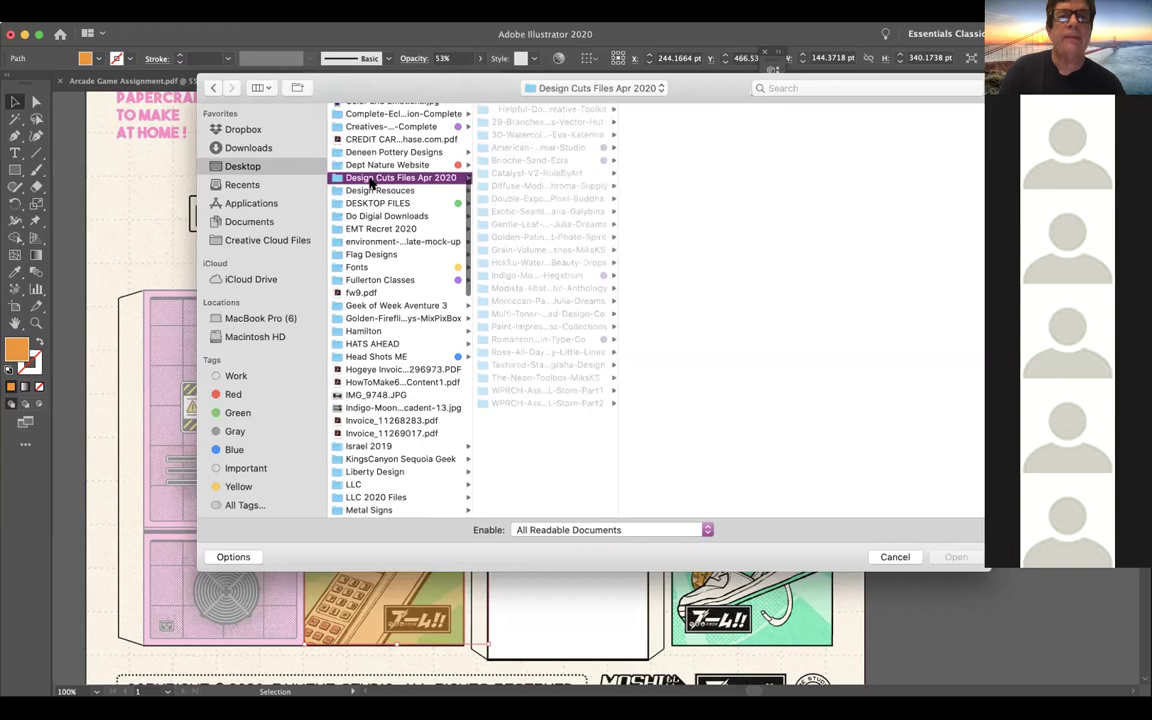
# Look through the Gentle Leaf, Golden Patina and Hokku Watercolor folders for suitable pattern artwork
pyautogui.click(518, 225)
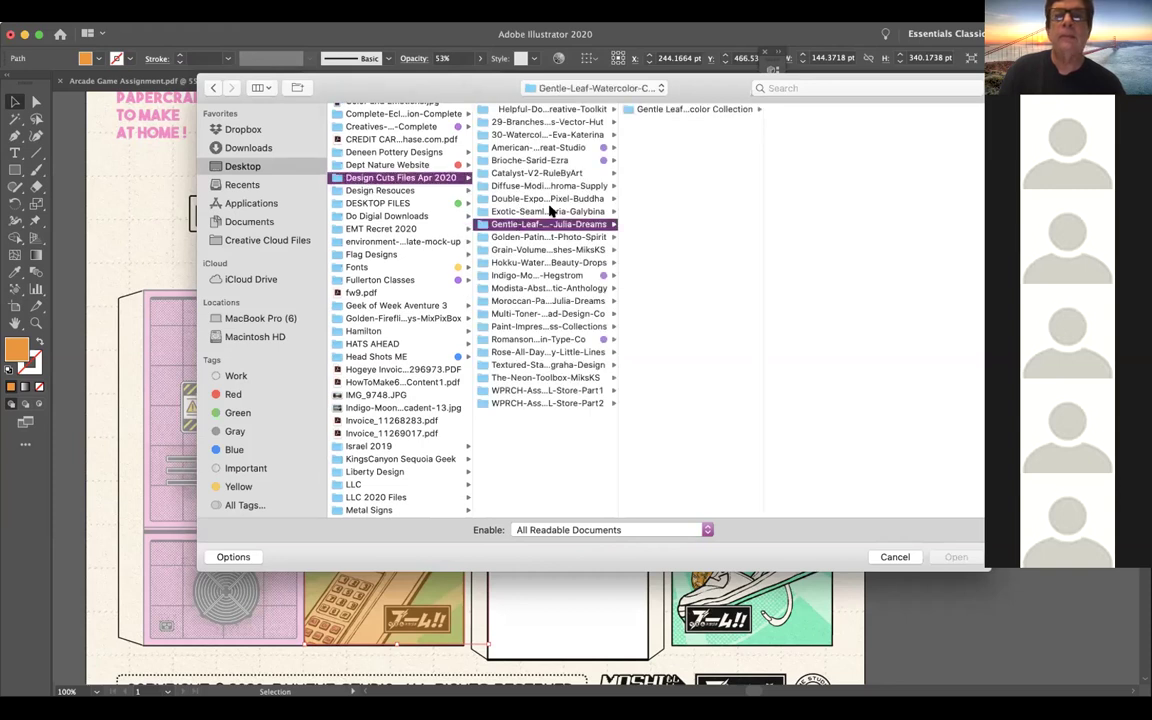
pyautogui.click(654, 110)
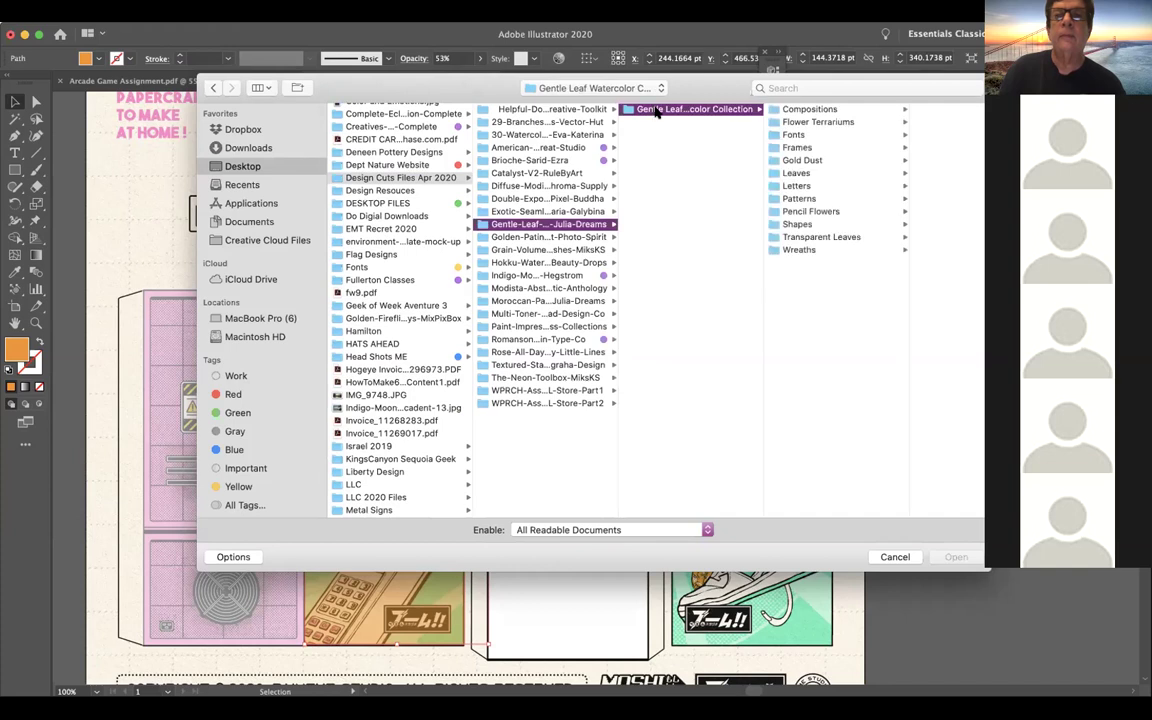
pyautogui.click(792, 134)
pyautogui.click(716, 121)
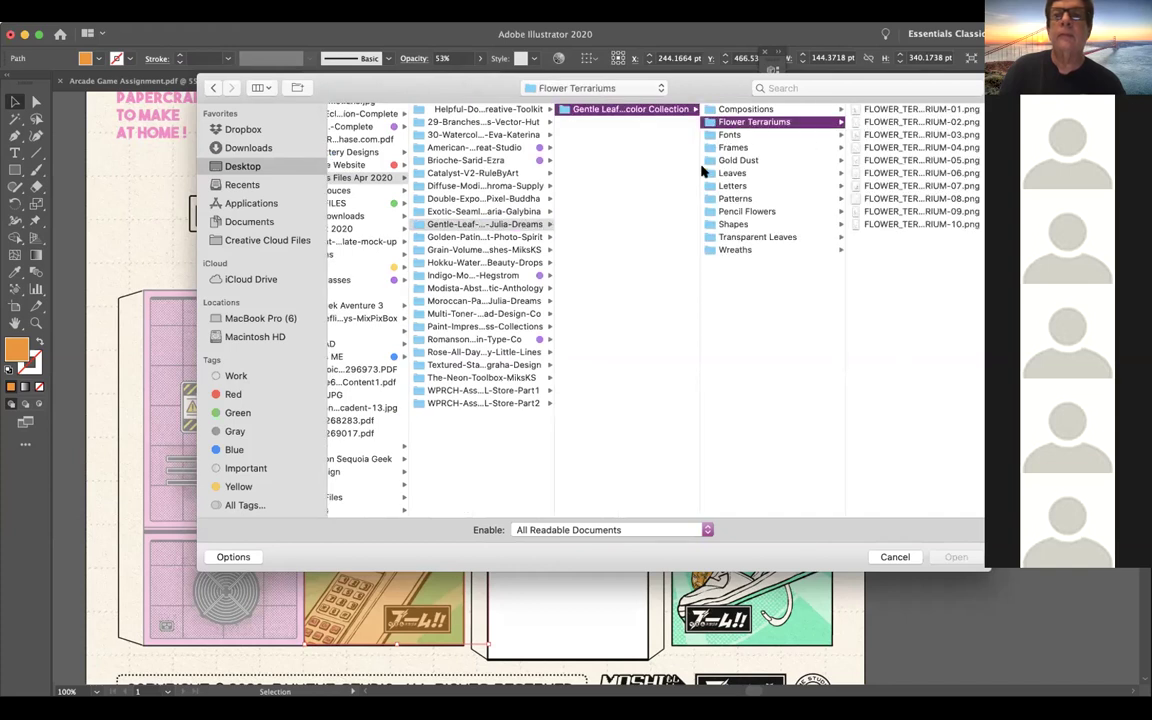
pyautogui.click(744, 199)
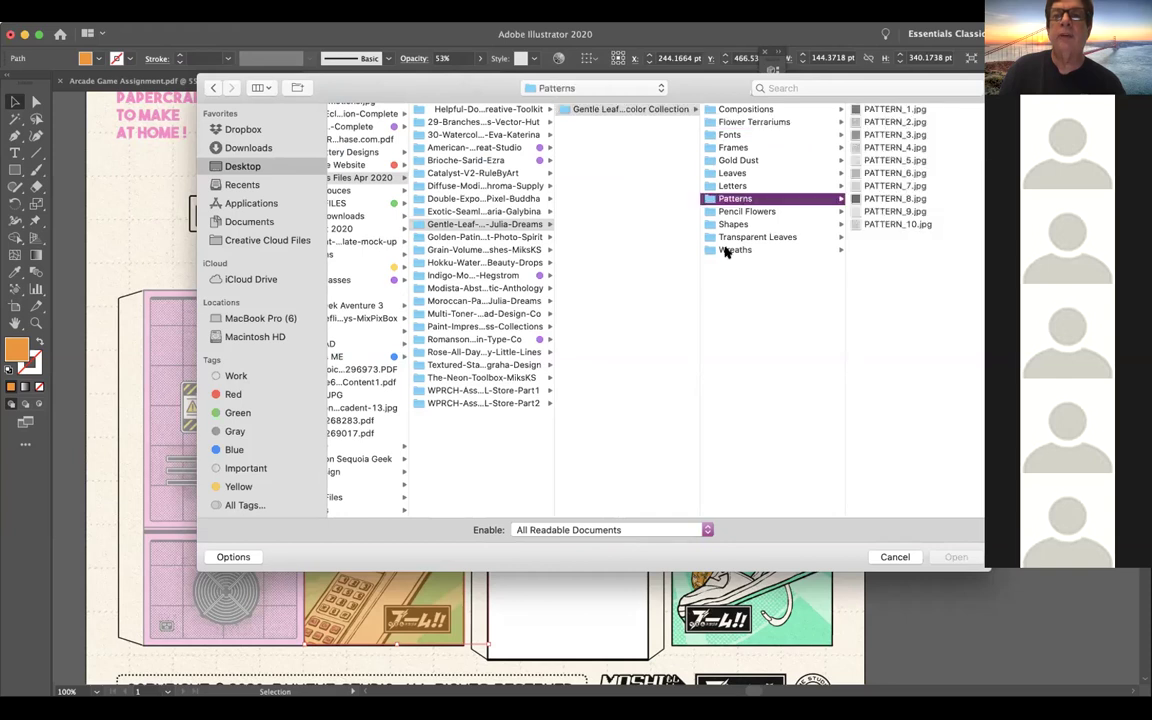
pyautogui.click(487, 238)
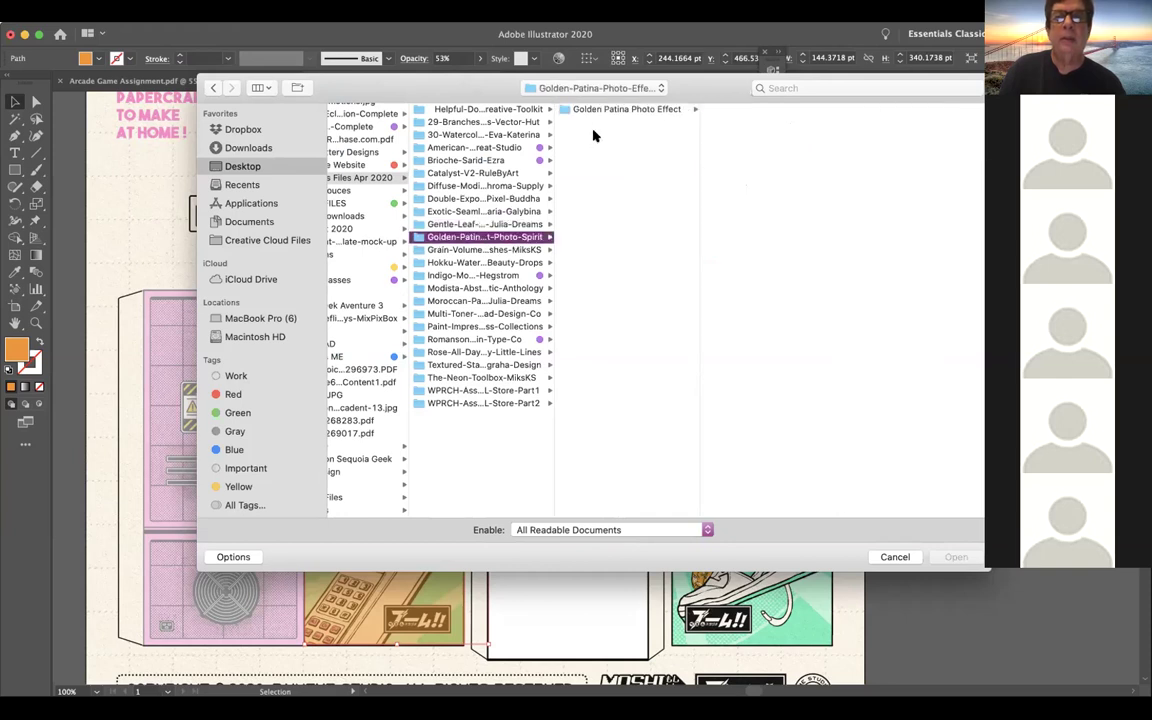
pyautogui.click(595, 110)
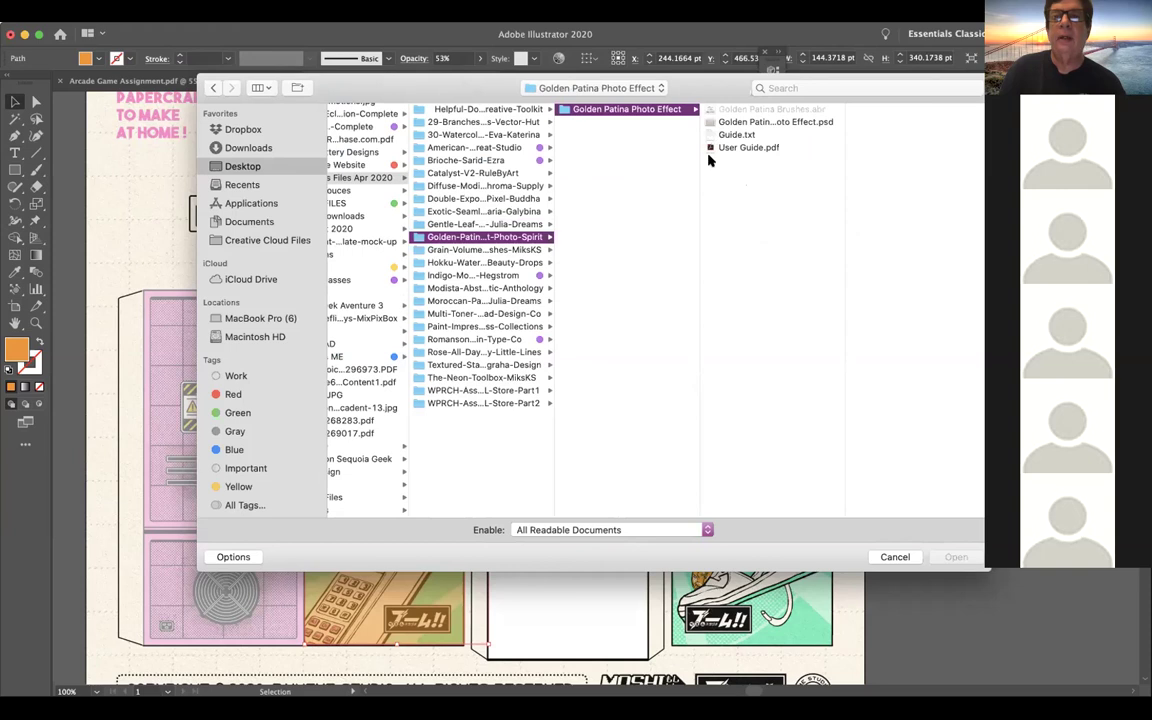
pyautogui.click(496, 264)
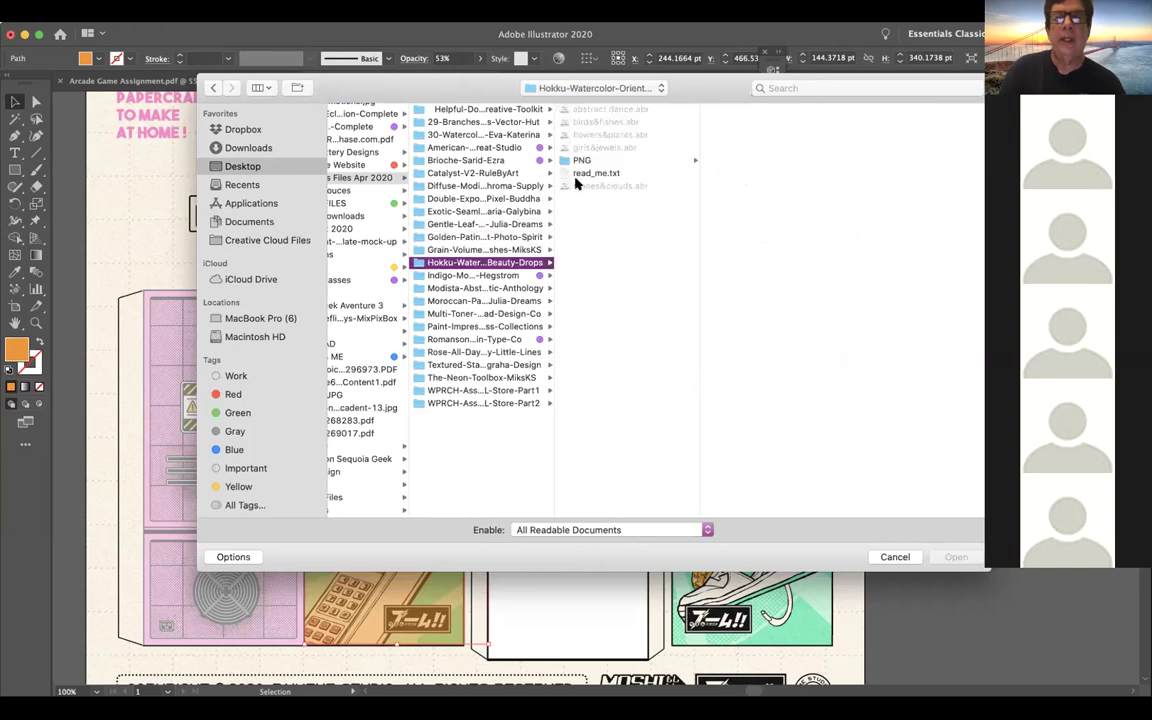
# Open Modista-Flowers-Leaves.ai from the AI folder of the Modista Abstract Botanical Pattern Kit
pyautogui.click(495, 288)
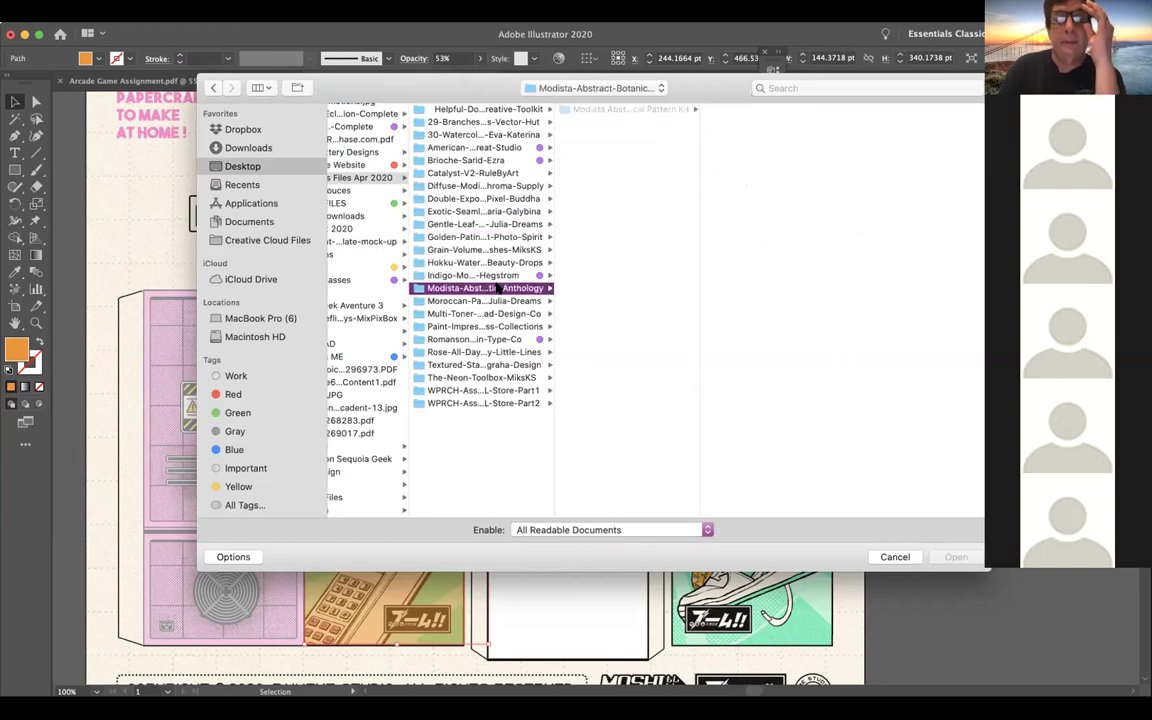
pyautogui.click(632, 111)
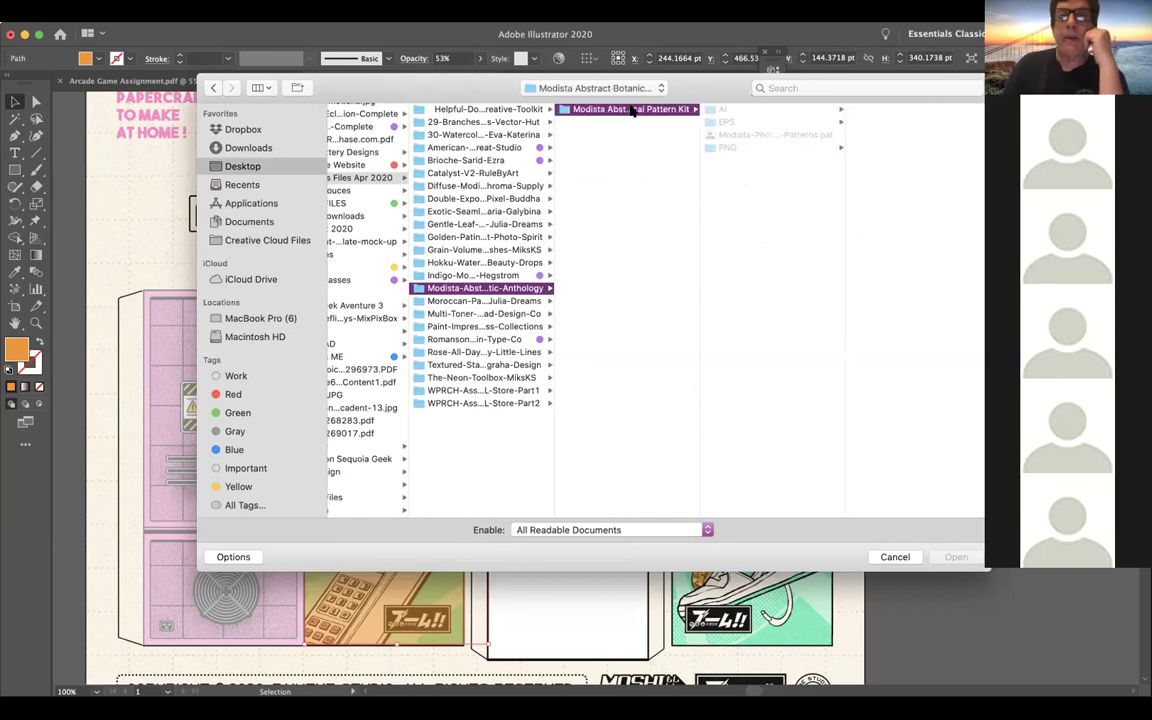
pyautogui.click(722, 112)
pyautogui.click(888, 112)
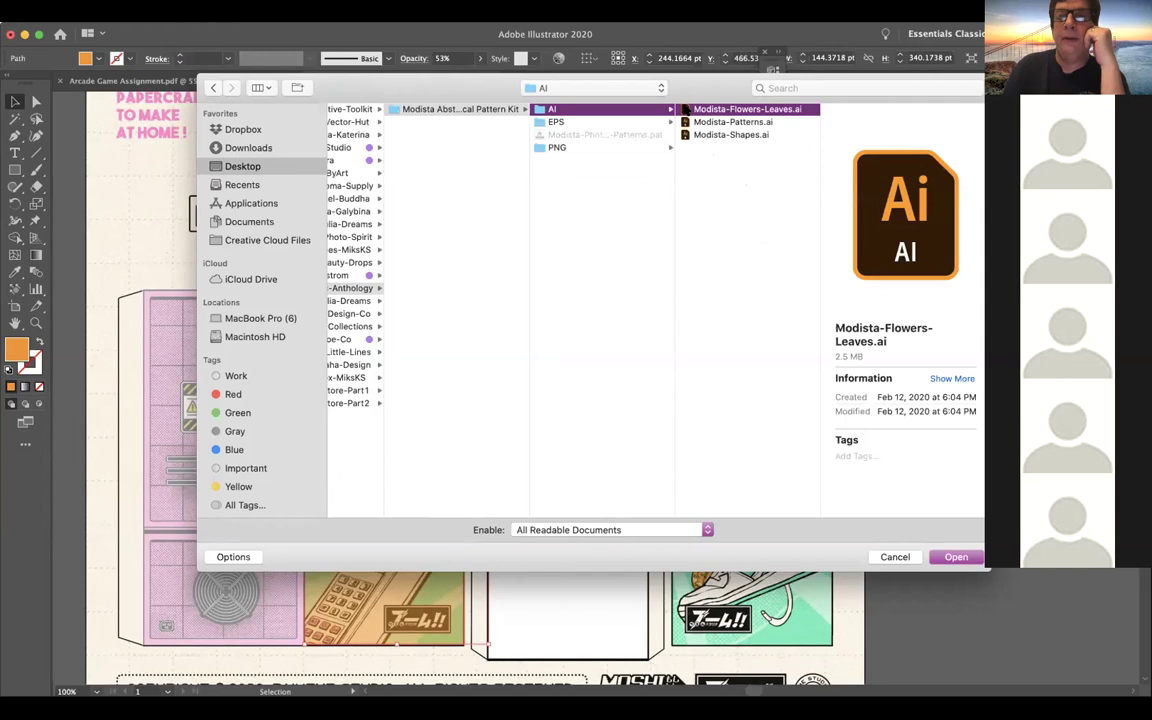
pyautogui.click(953, 558)
pyautogui.click(709, 394)
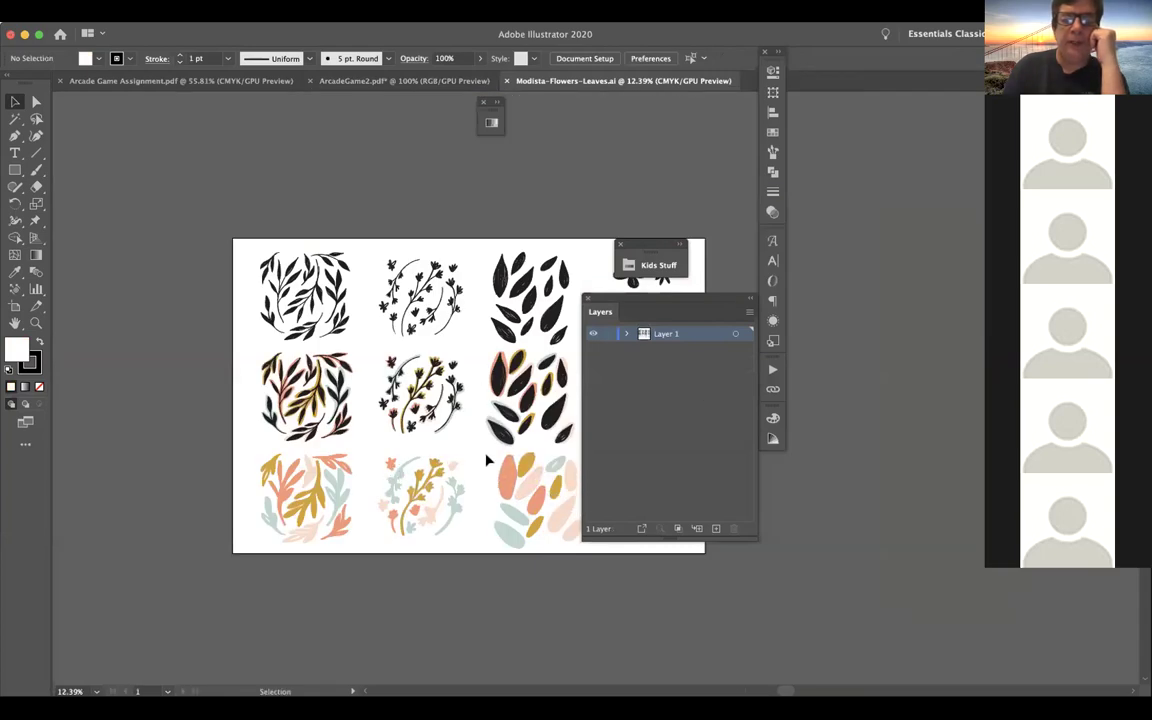
# Copy the group of solid pastel oval leaves and paste it onto Layer 3 of ArcadeGame2.pdf
pyautogui.moveTo(597, 562); pyautogui.dragTo(576, 538)
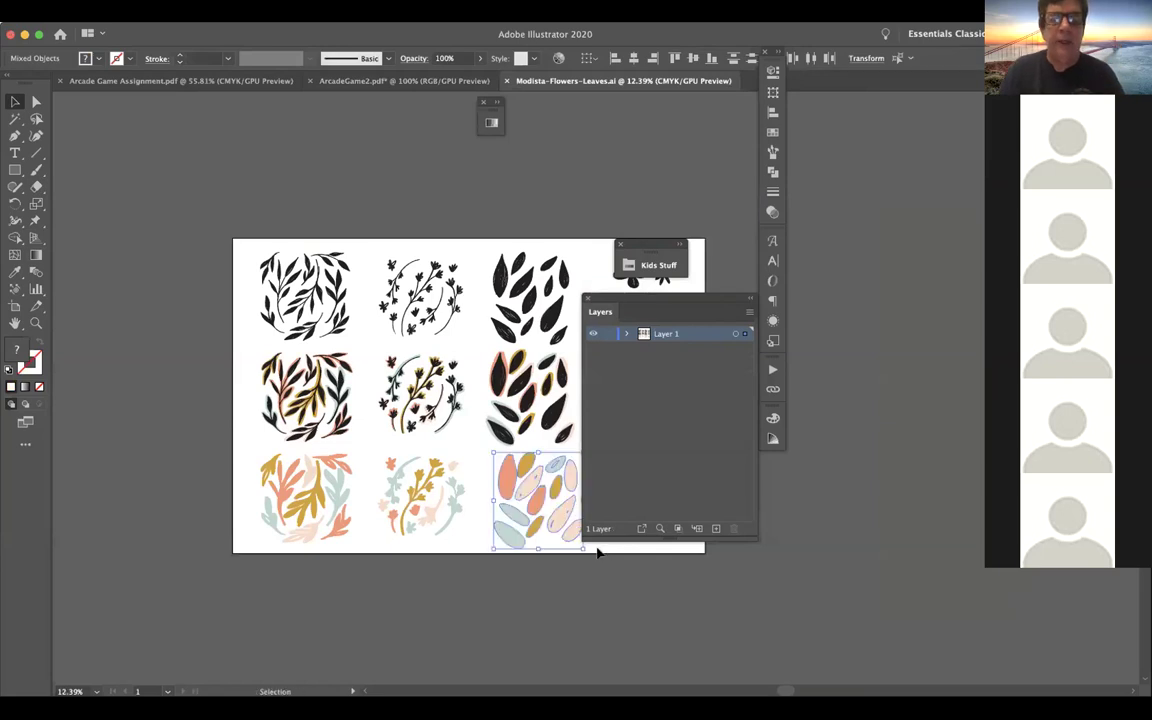
pyautogui.click(330, 82)
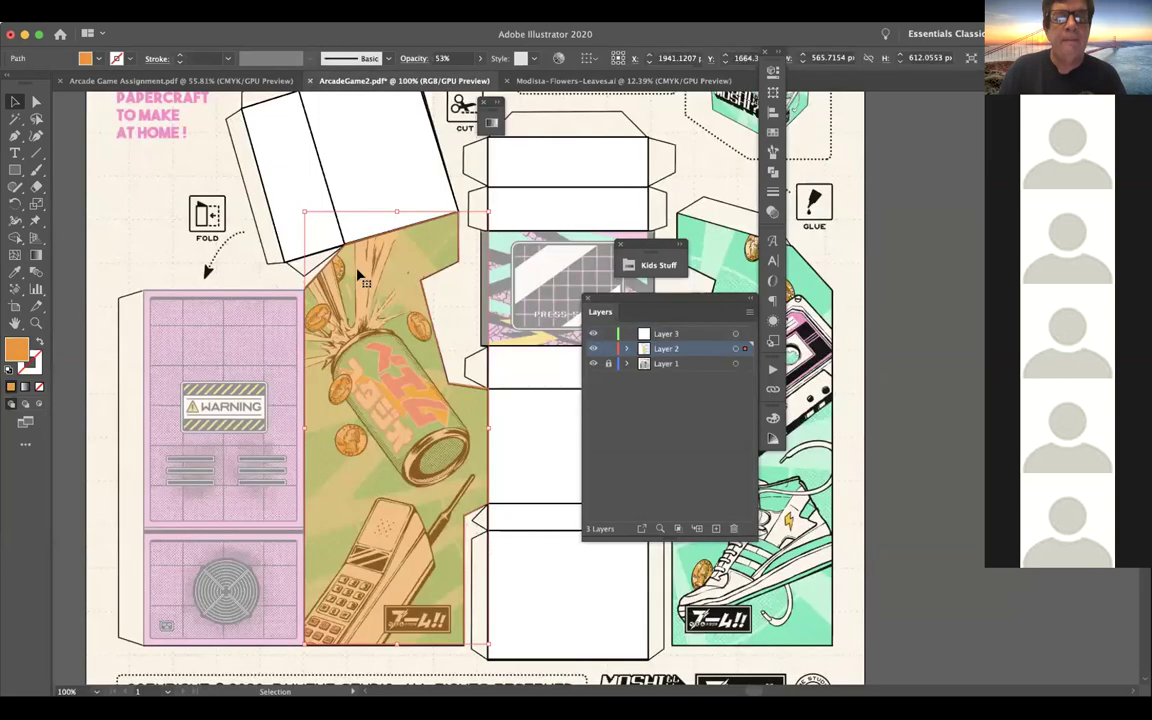
pyautogui.click(668, 334)
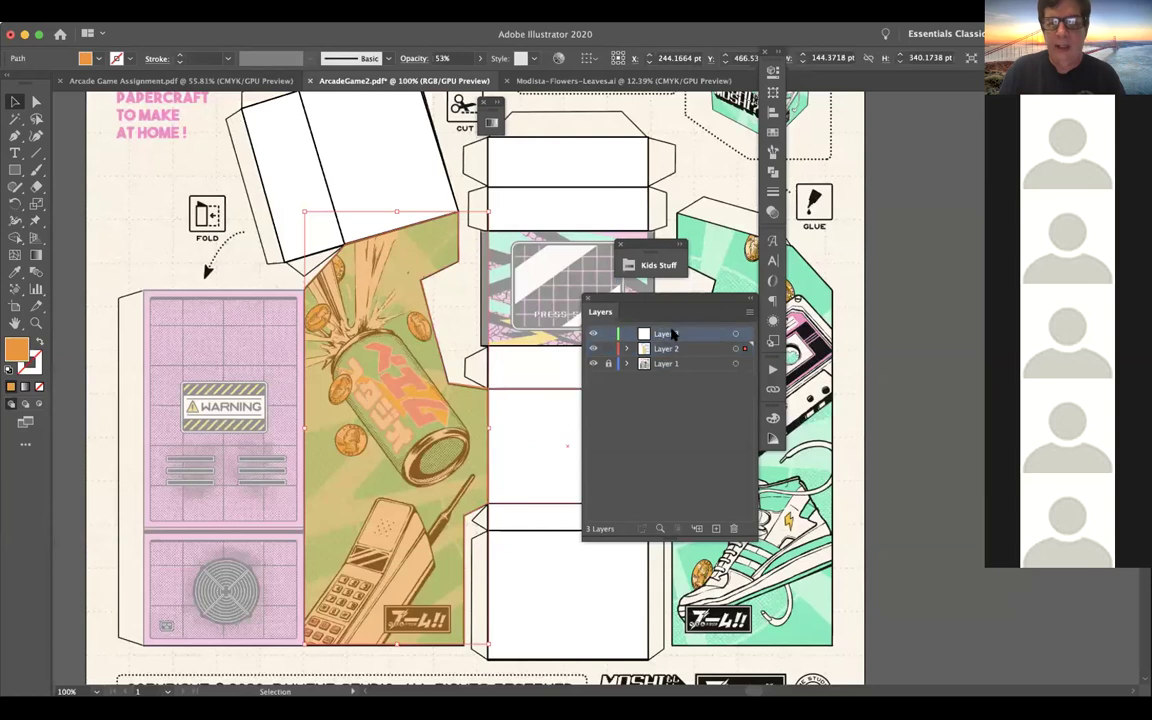
pyautogui.hotkey('ctrl', 'v')
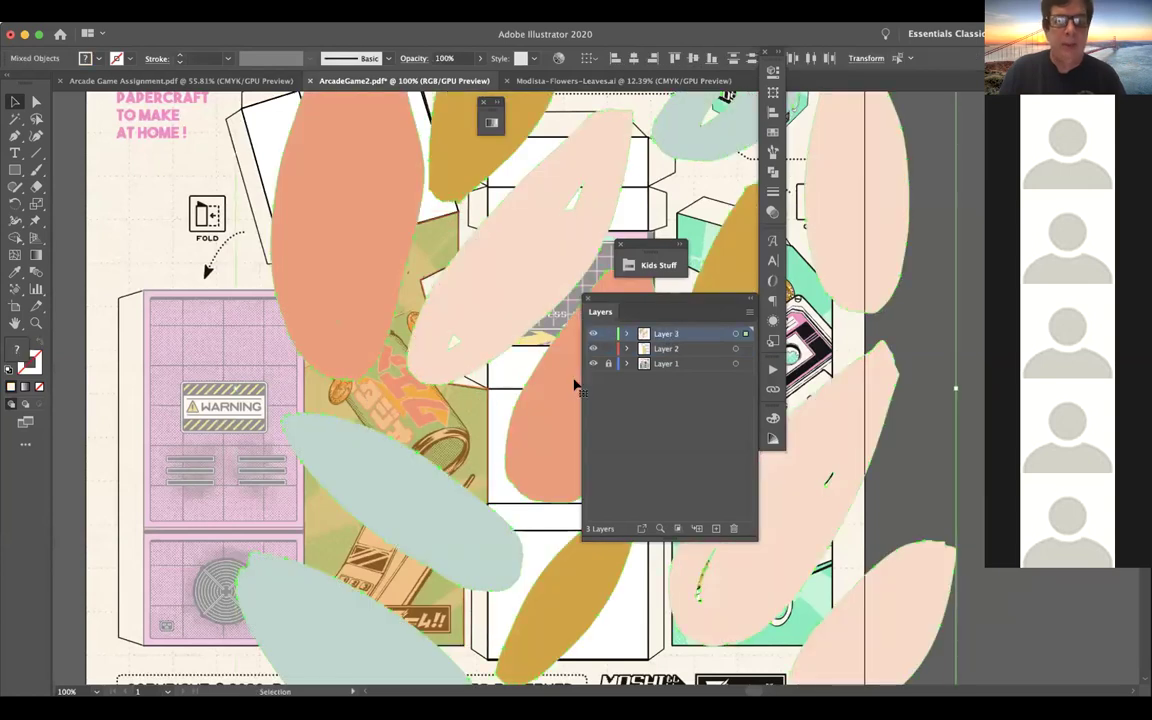
# Scale the pasted leaves down to roughly the side panel's width and position them over its lower part
pyautogui.press('a')
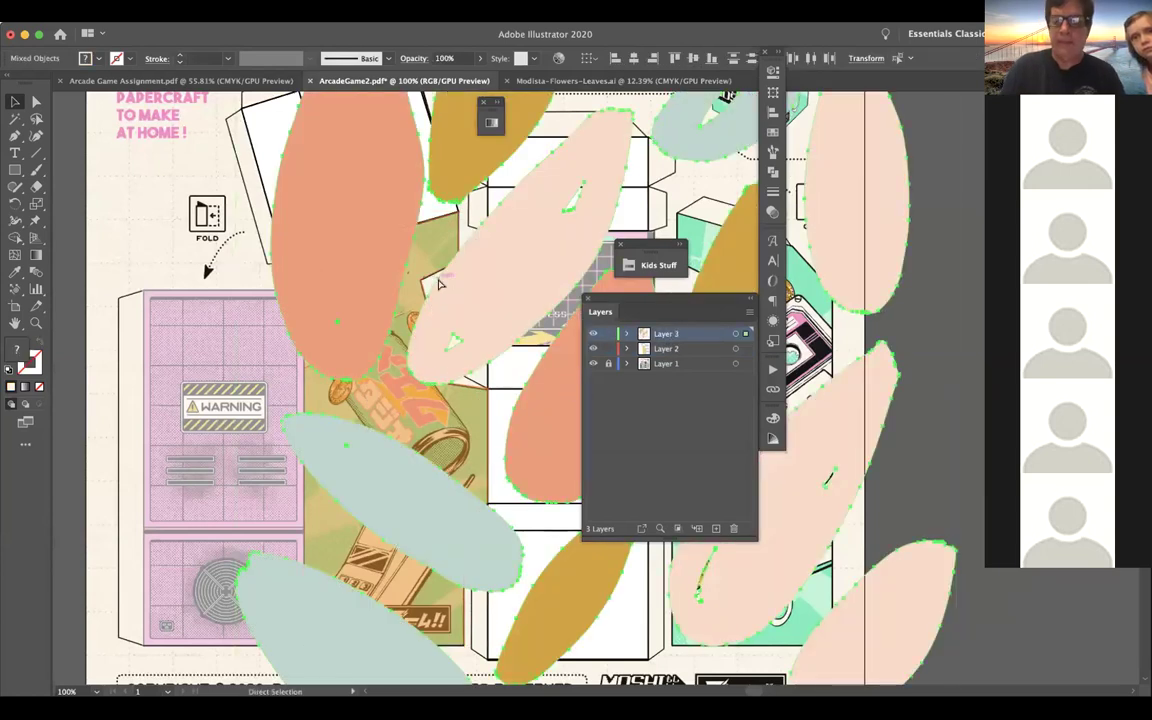
pyautogui.hotkey('ctrl', '-')
pyautogui.hotkey('ctrl', '-')
pyautogui.hotkey('ctrl', '-')
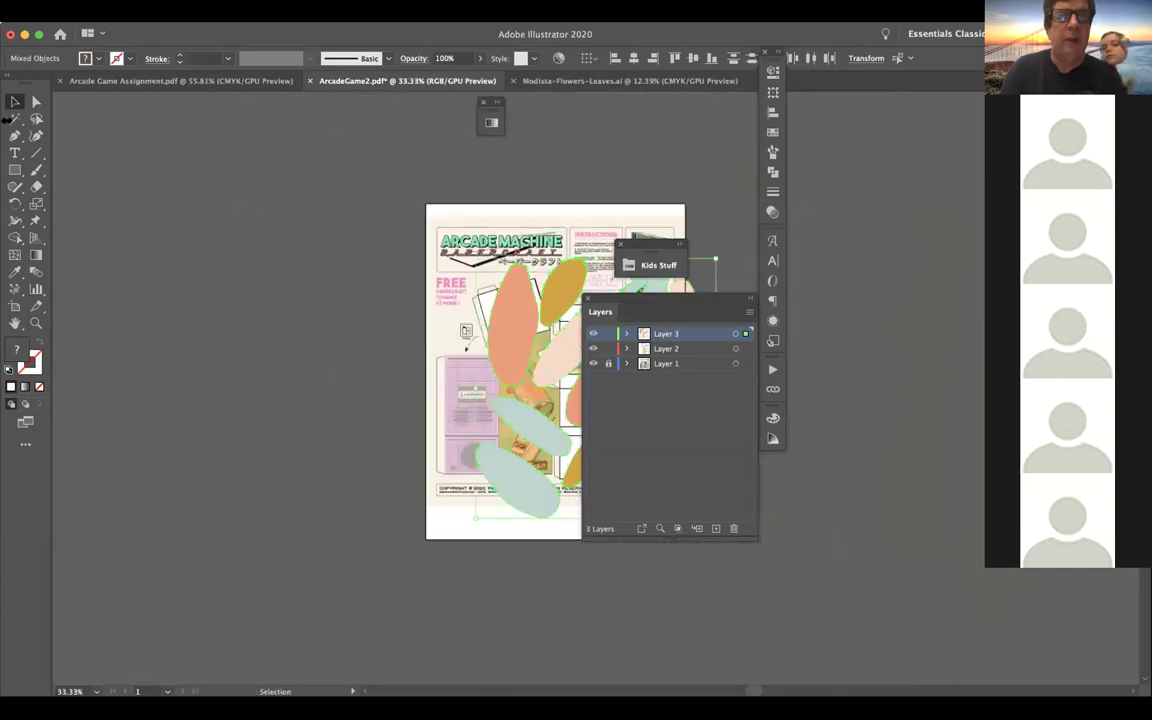
pyautogui.moveTo(714, 258); pyautogui.dragTo(518, 430)
pyautogui.press('super+equal')
pyautogui.press('super+equal')
pyautogui.press('super+equal')
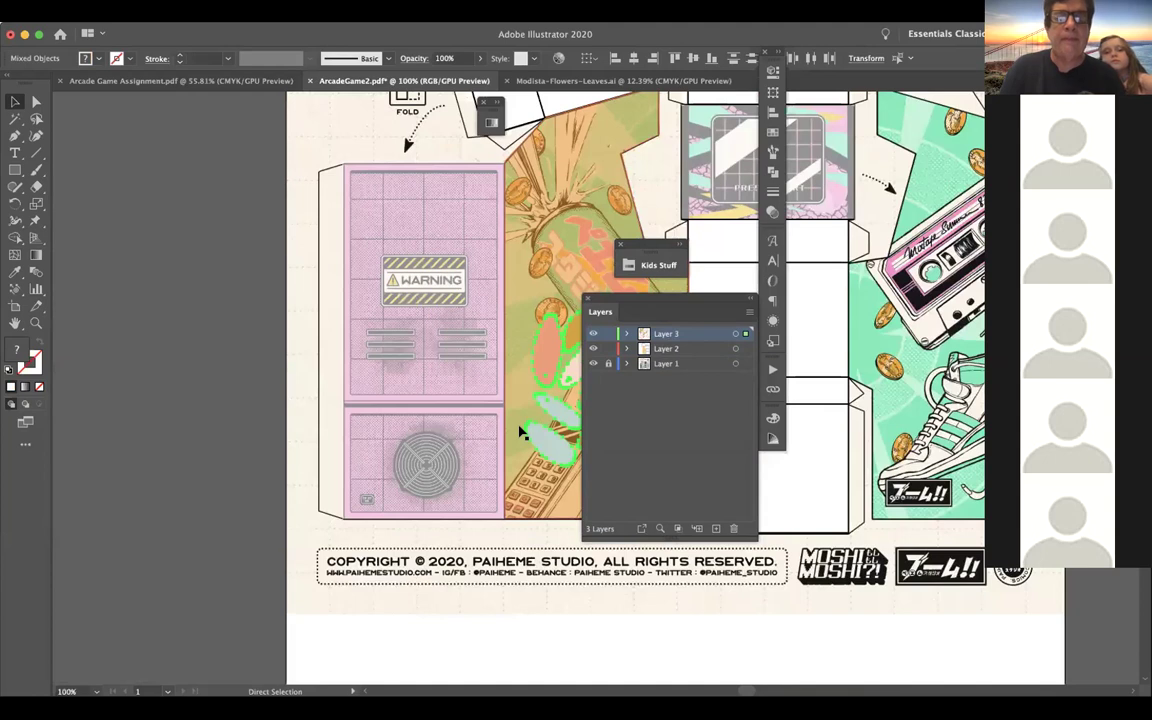
pyautogui.hscroll(5, 520, 432)
pyautogui.moveTo(478, 388)
pyautogui.mouseDown()
pyautogui.moveTo(465, 375)
pyautogui.moveTo(461, 395)
pyautogui.moveTo(460, 375)
pyautogui.moveTo(463, 405)
pyautogui.mouseUp()
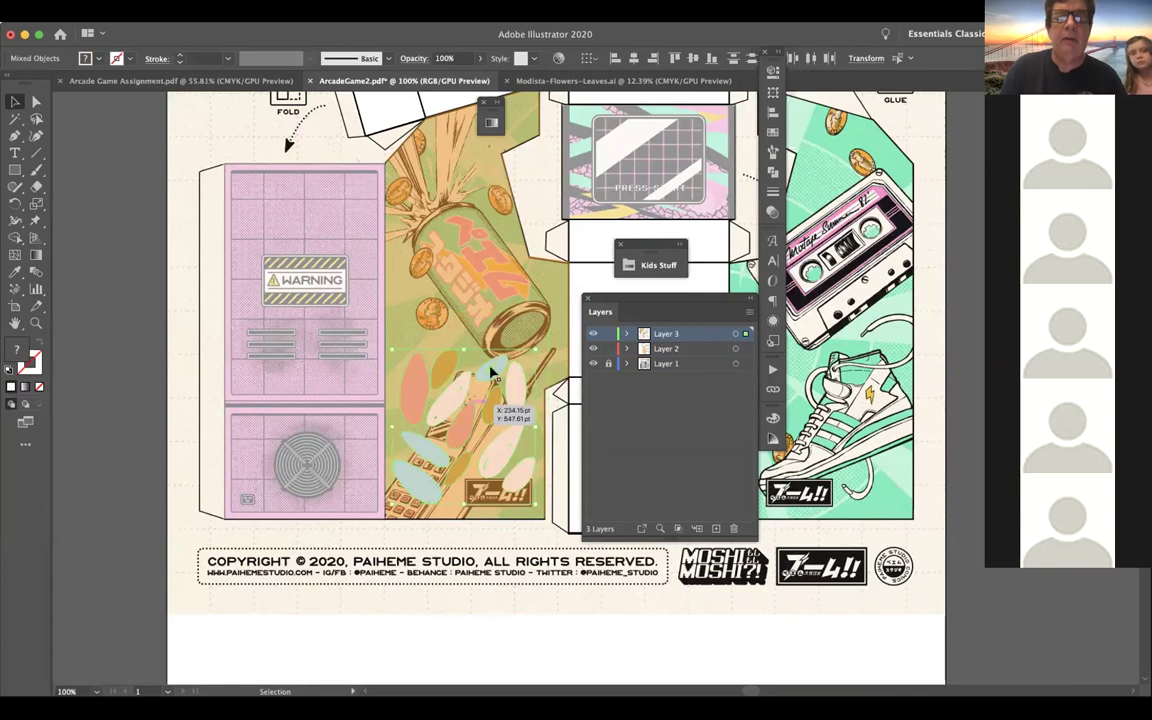
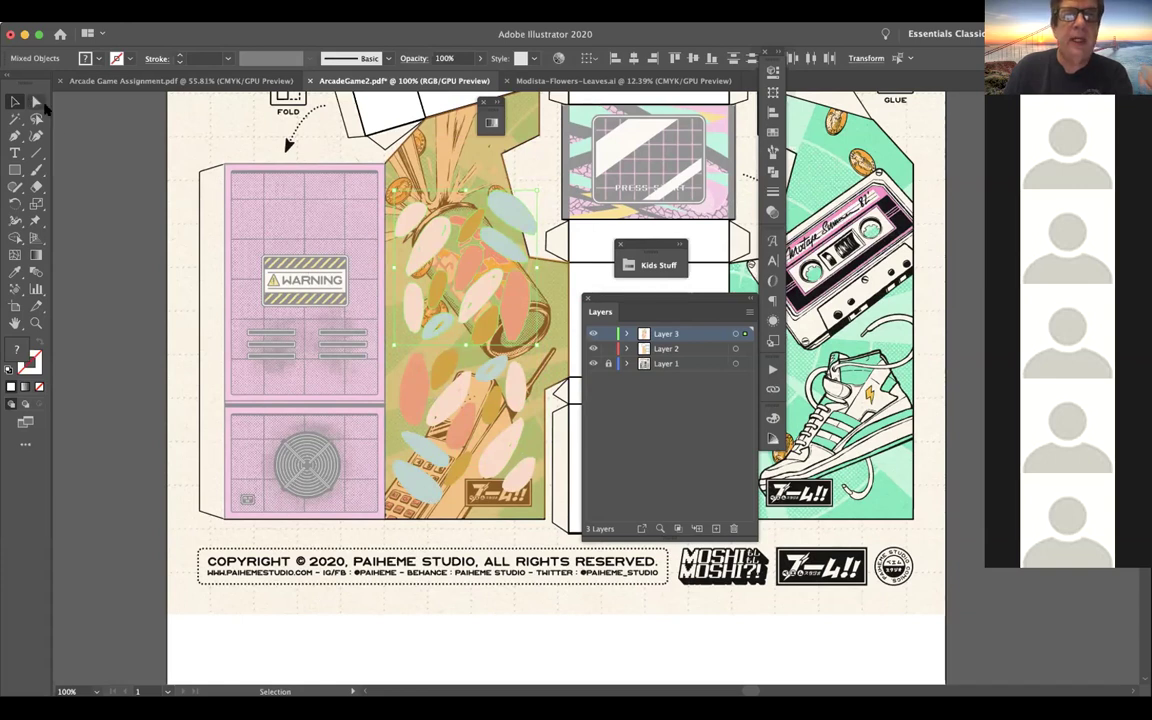
# Adjust an anchor point of the upper pale blue leaf where its upper outline crosses the side panel's slanted edge
pyautogui.click(37, 103)
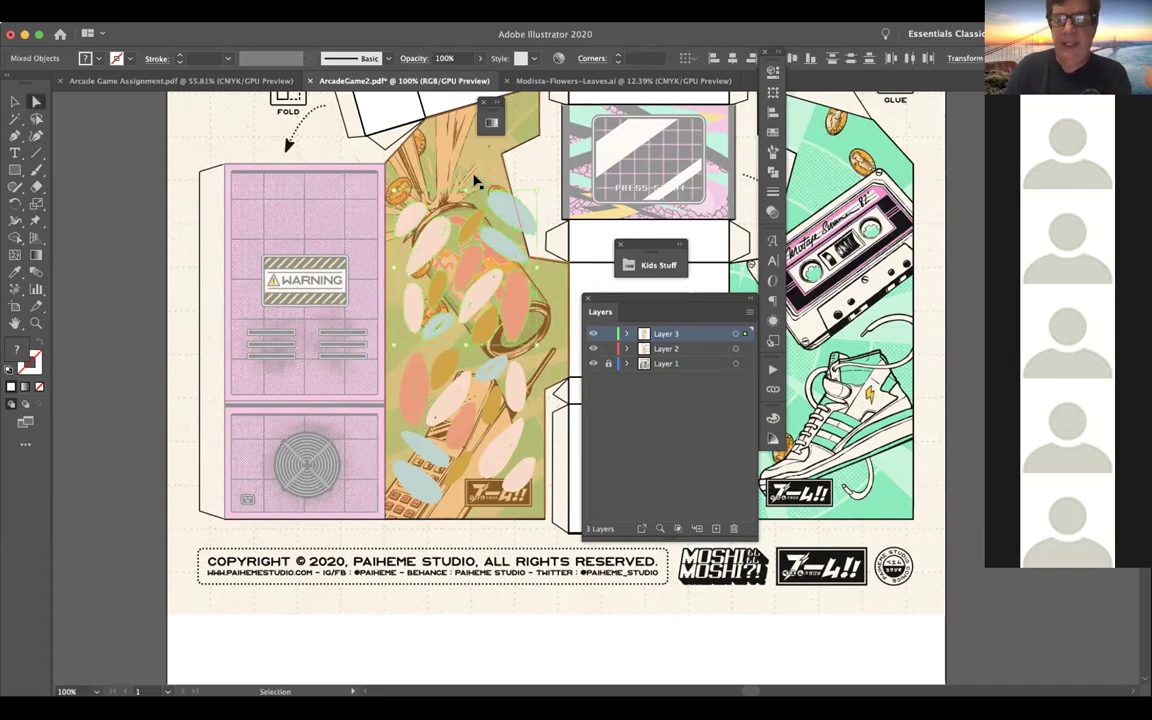
pyautogui.press('super+equal')
pyautogui.press('super+equal')
pyautogui.press('super+equal')
pyautogui.press('super+equal')
pyautogui.press('super+equal')
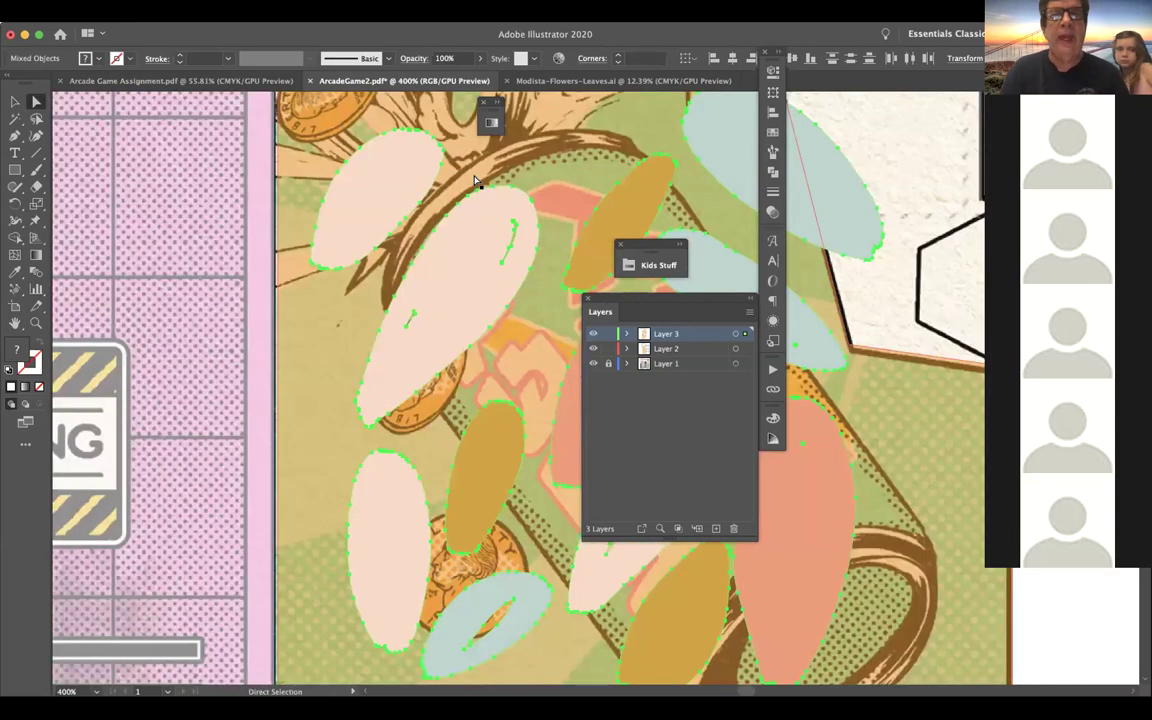
pyautogui.hscroll(8, 476, 181)
pyautogui.scroll(1, 420, 181)
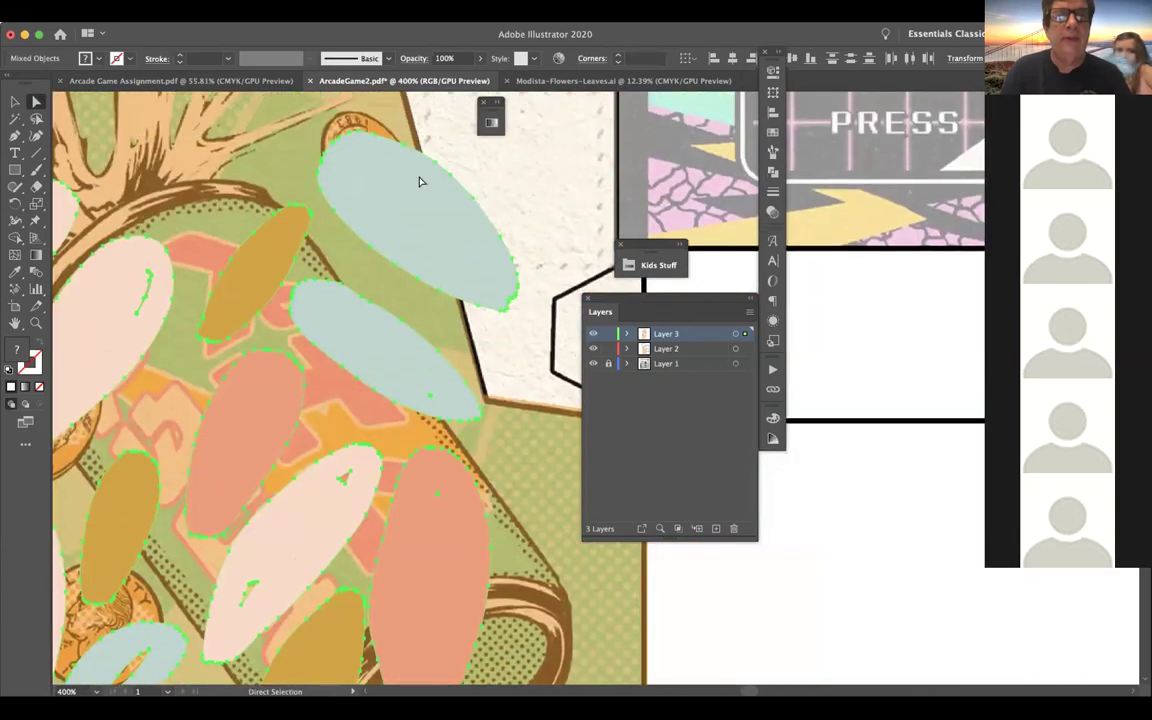
pyautogui.click(432, 160)
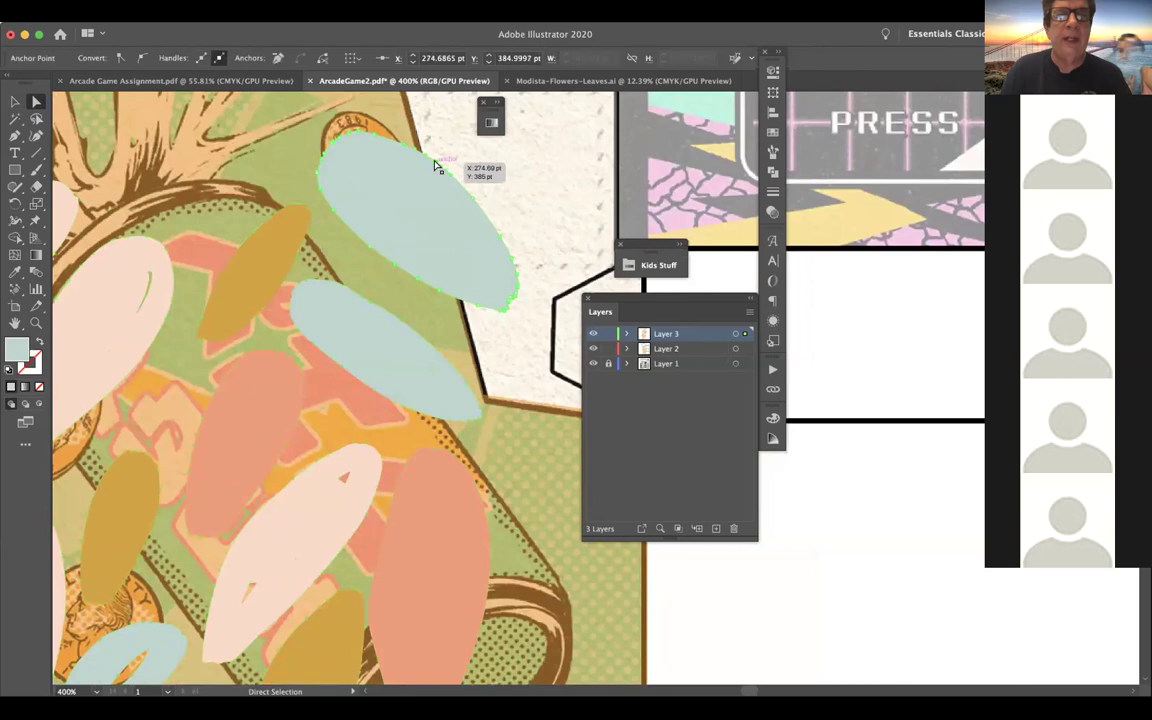
pyautogui.moveTo(433, 166); pyautogui.dragTo(416, 158)
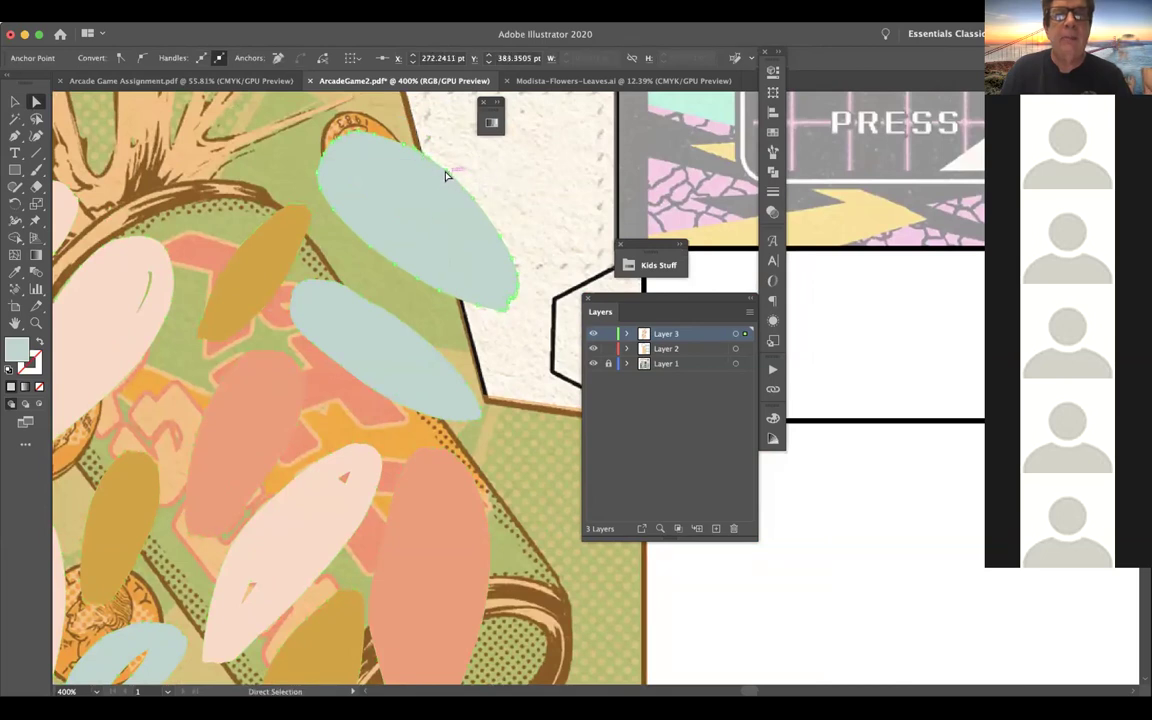
# Adjust an anchor point of the same blue leaf where its lower outline crosses the panel's slanted edge
pyautogui.press('super+equal')
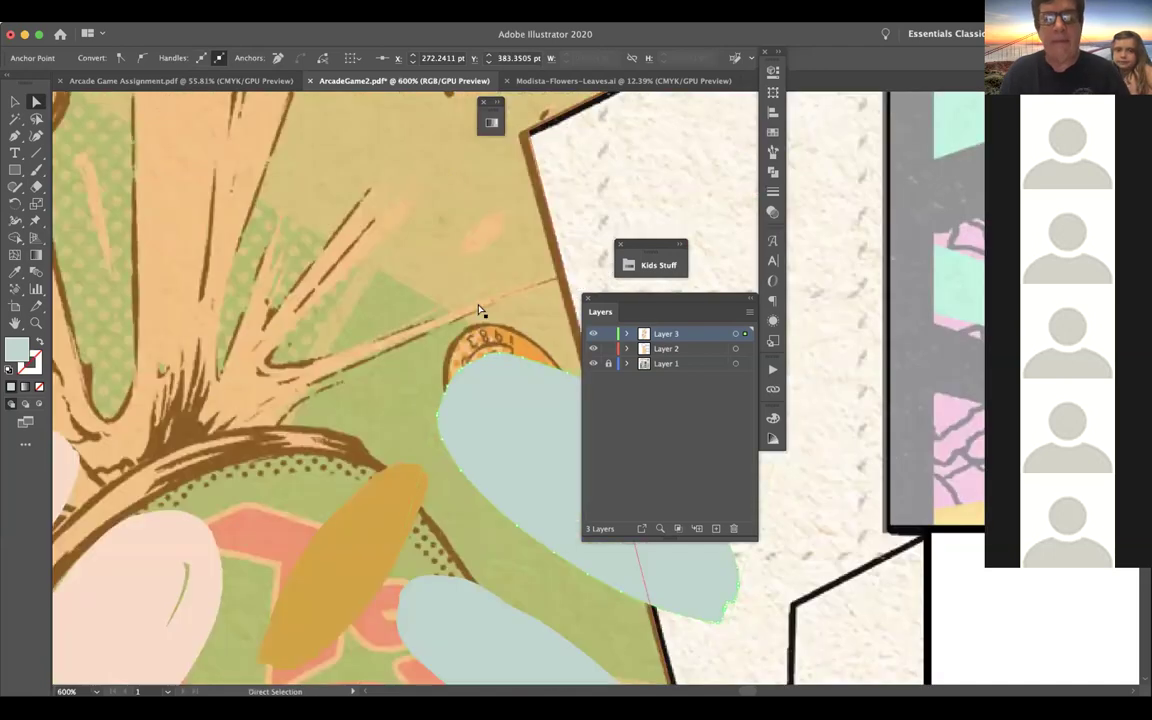
pyautogui.hscroll(3, 464, 287)
pyautogui.scroll(-2, 464, 287)
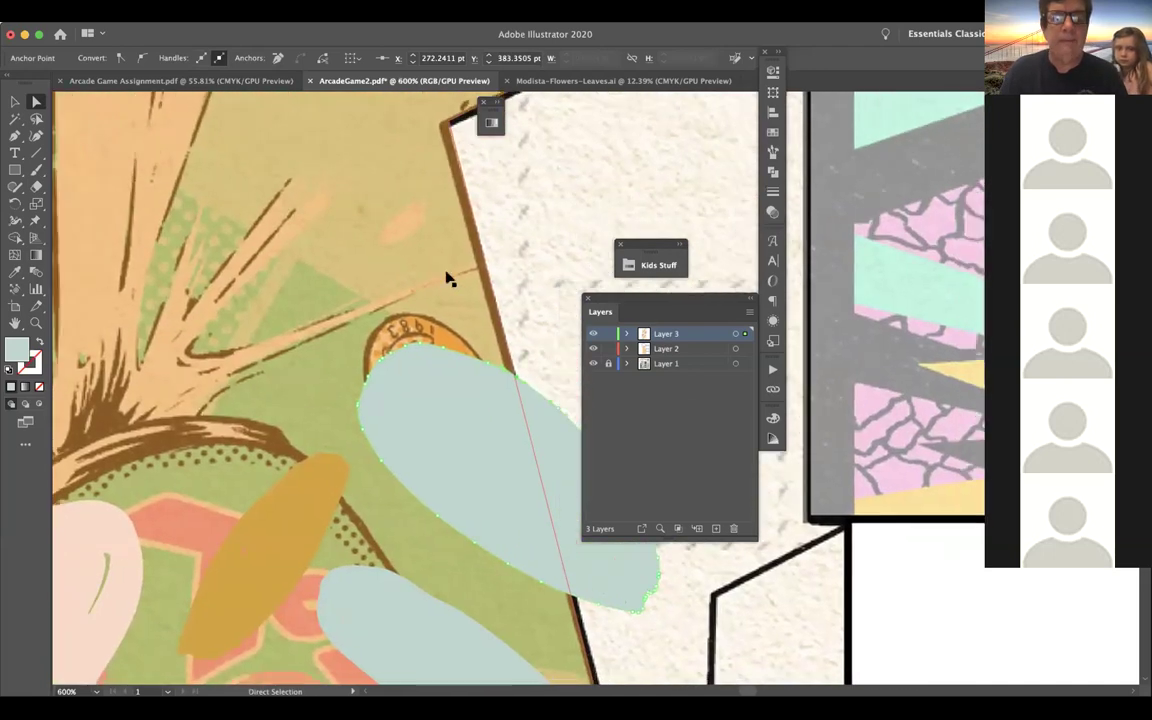
pyautogui.scroll(-5, 447, 277)
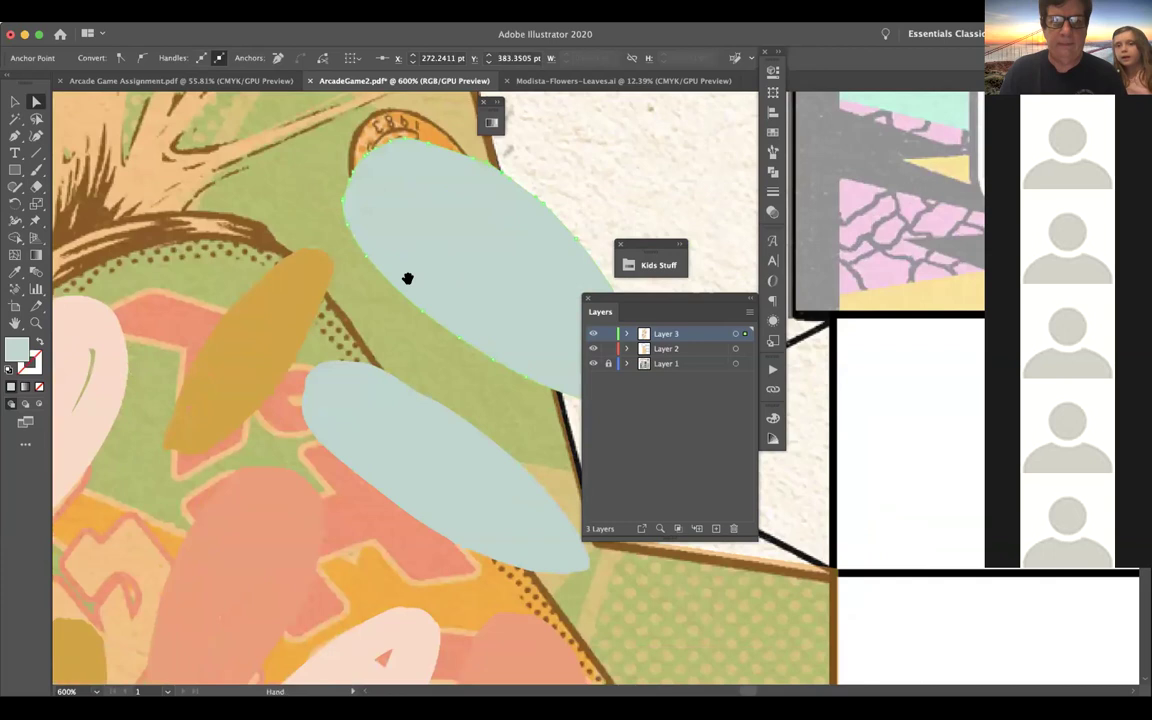
pyautogui.scroll(-5, 381, 299)
pyautogui.moveTo(496, 250); pyautogui.dragTo(506, 225)
pyautogui.scroll(2, 506, 229)
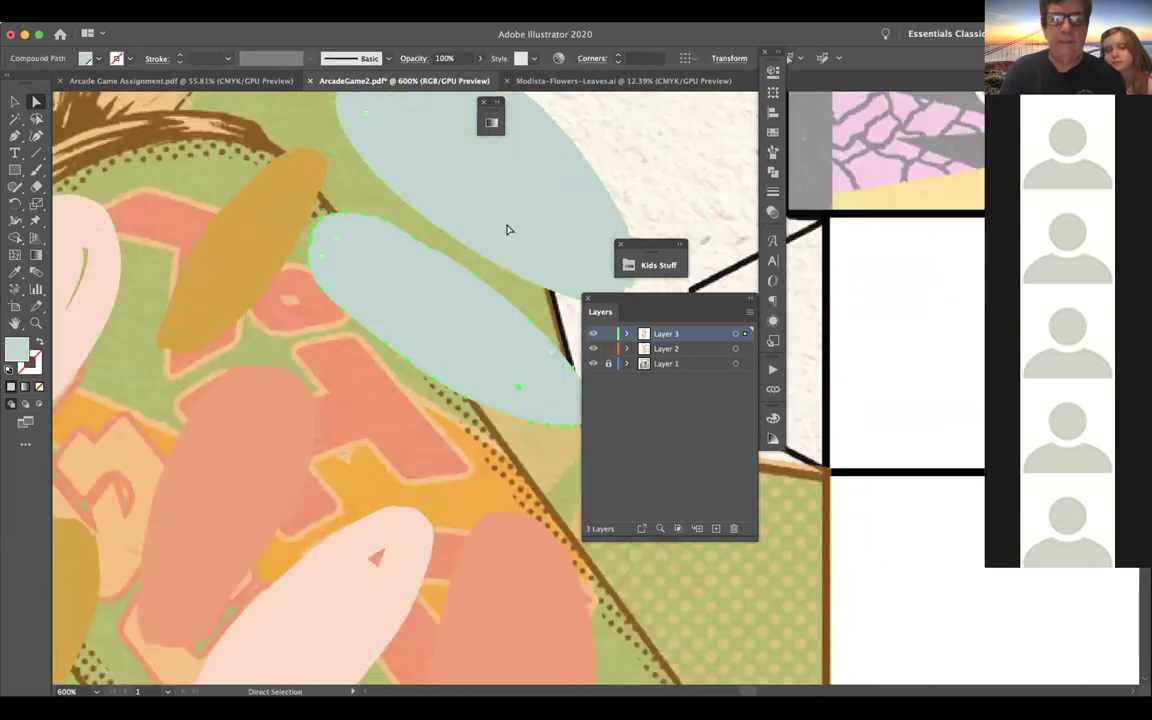
pyautogui.hscroll(3, 541, 244)
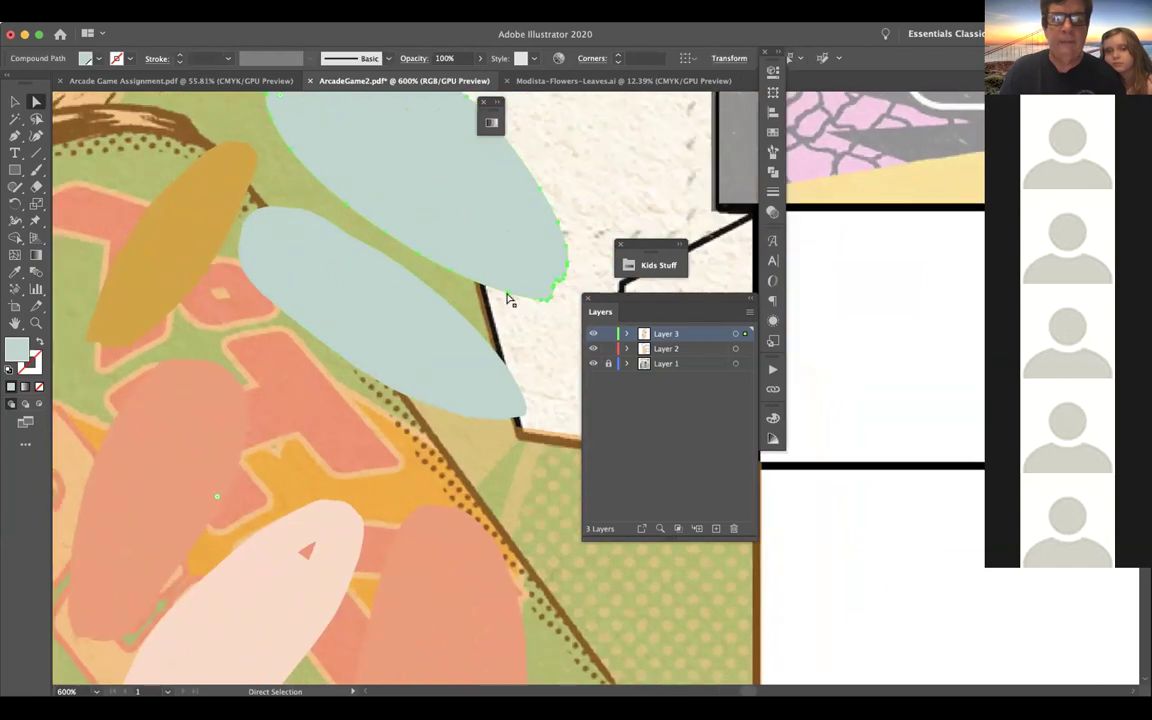
pyautogui.moveTo(496, 291); pyautogui.dragTo(481, 289)
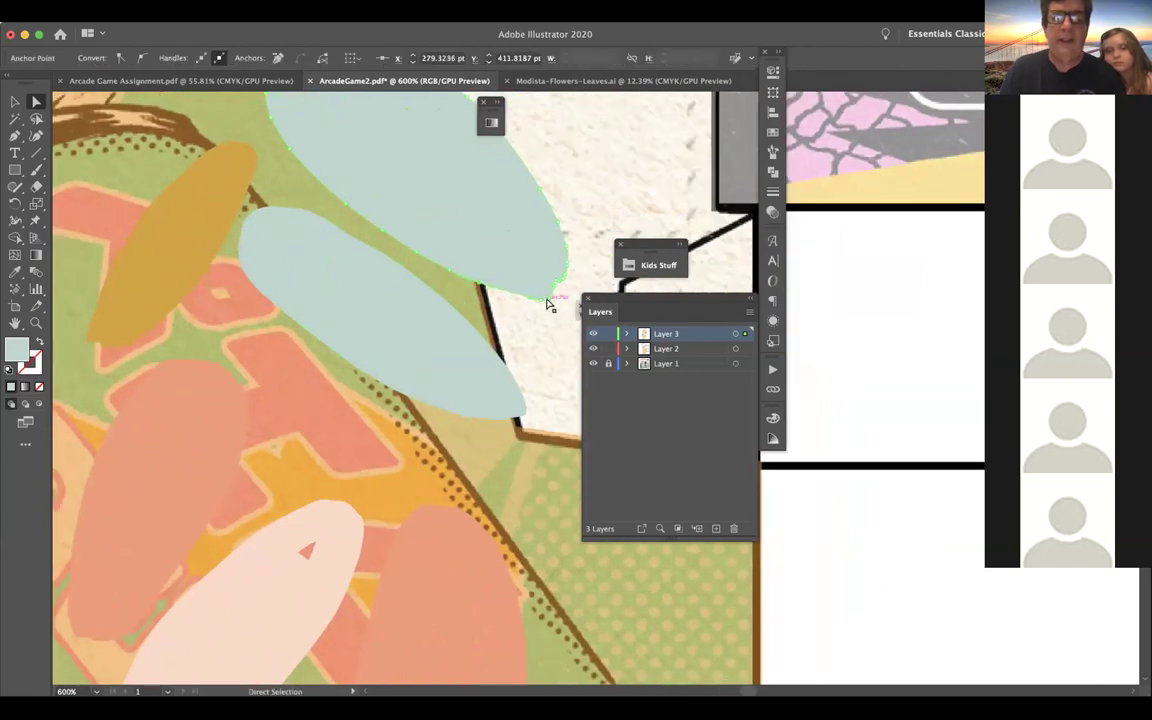
# Delete the anchor points around the blue leaf's tip that extends beyond the side panel's slanted edge
pyautogui.moveTo(18, 140); pyautogui.dragTo(75, 152)
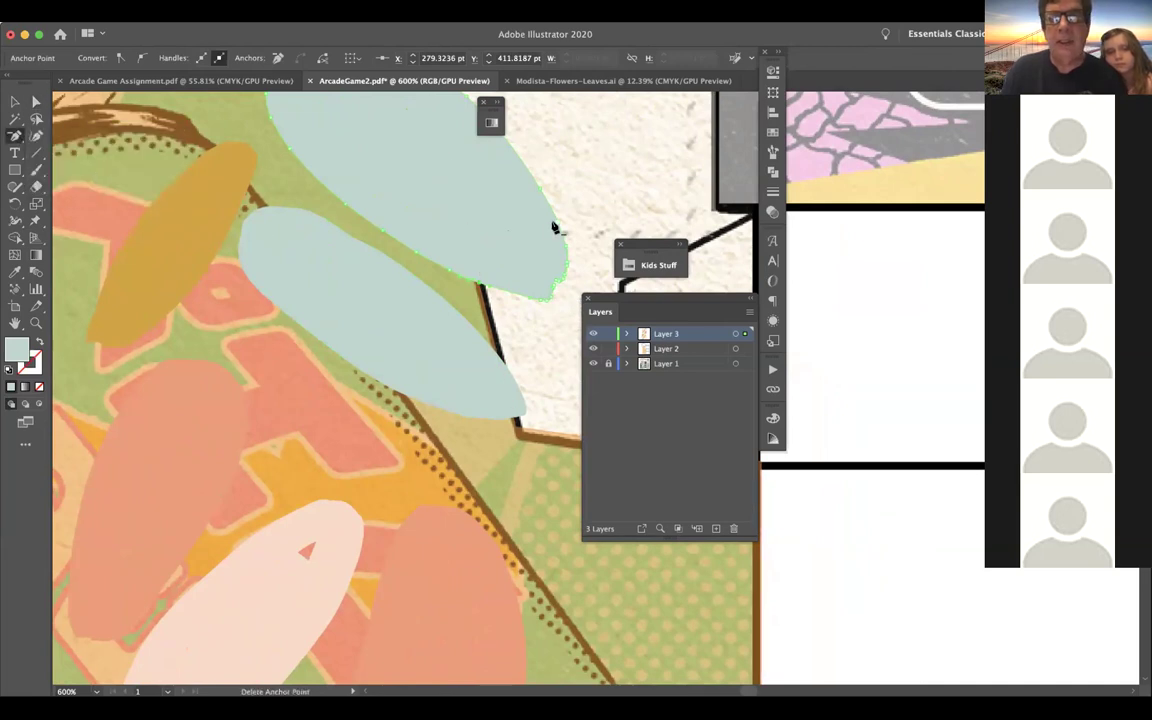
pyautogui.click(557, 224)
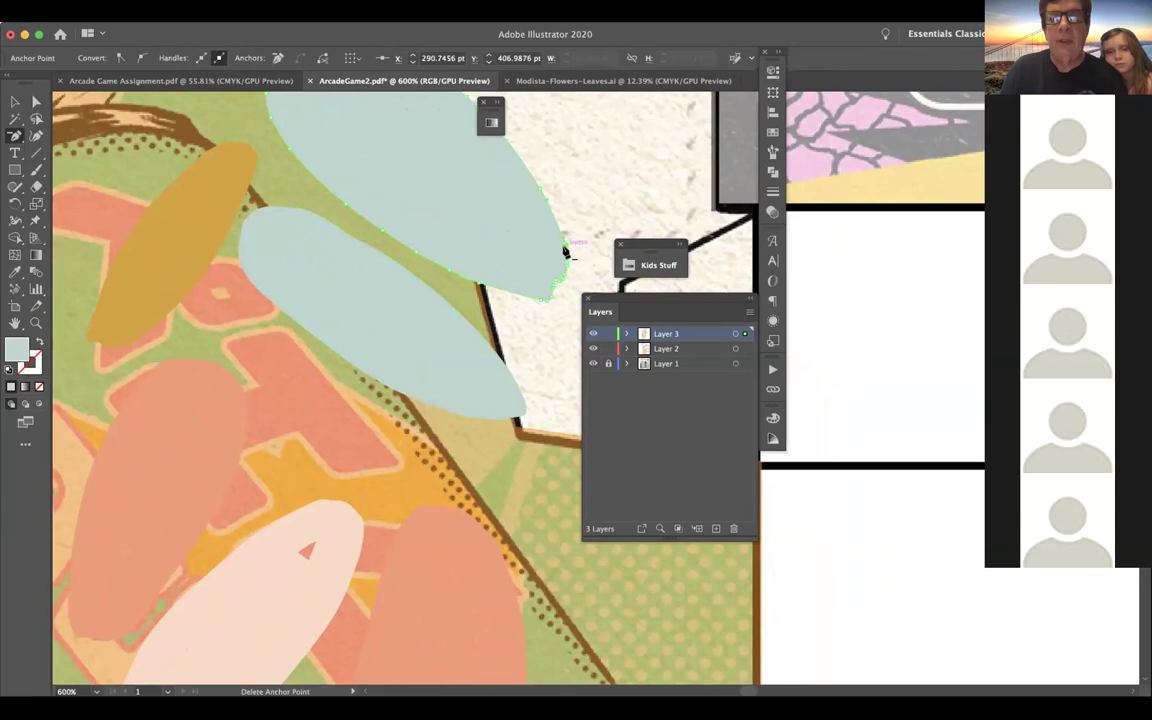
pyautogui.click(563, 244)
pyautogui.click(540, 192)
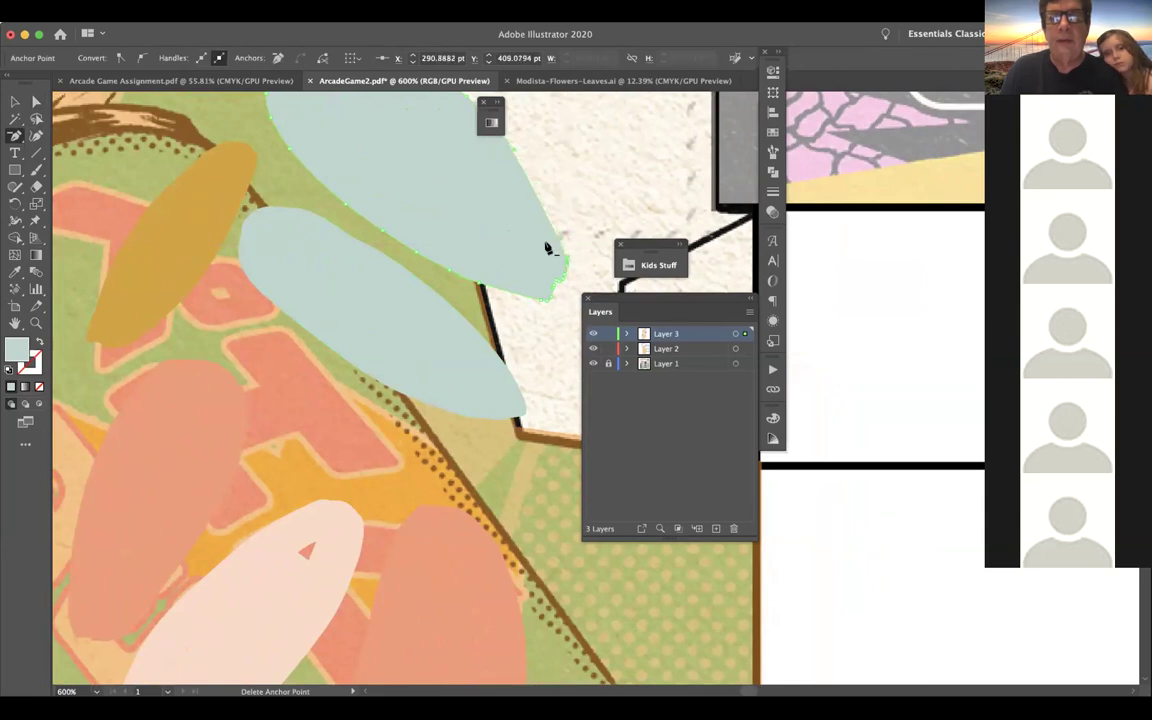
pyautogui.click(565, 267)
pyautogui.click(563, 277)
pyautogui.click(552, 291)
pyautogui.click(566, 273)
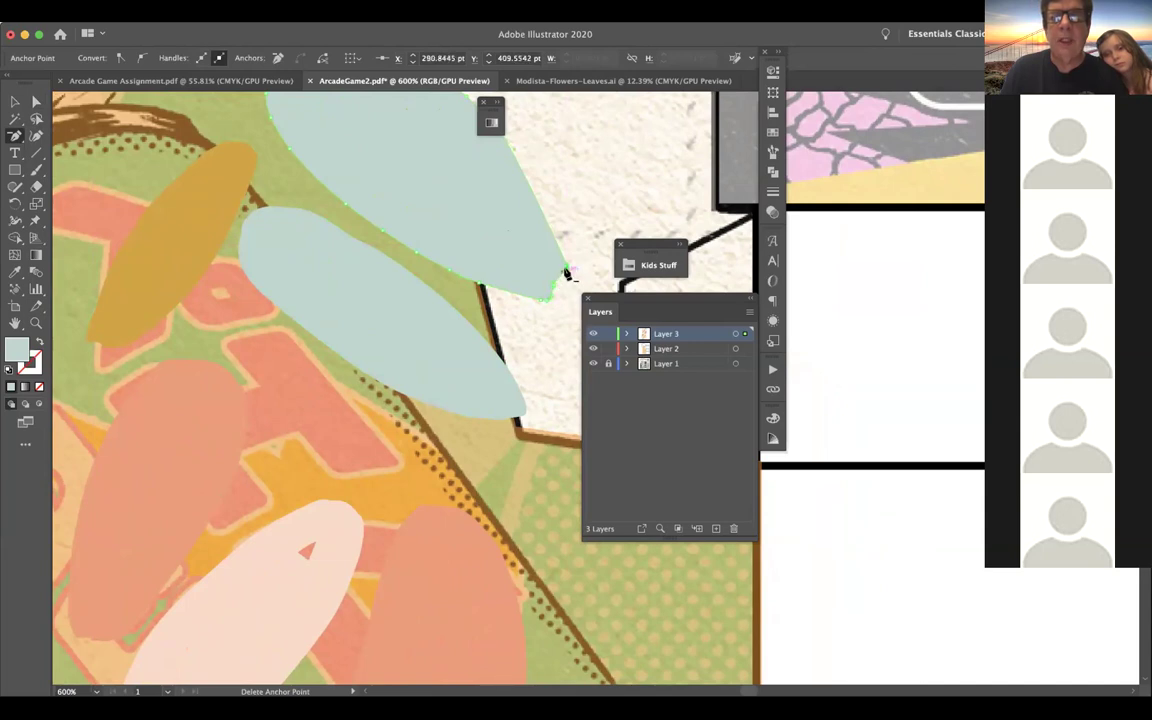
pyautogui.click(566, 270)
pyautogui.click(553, 291)
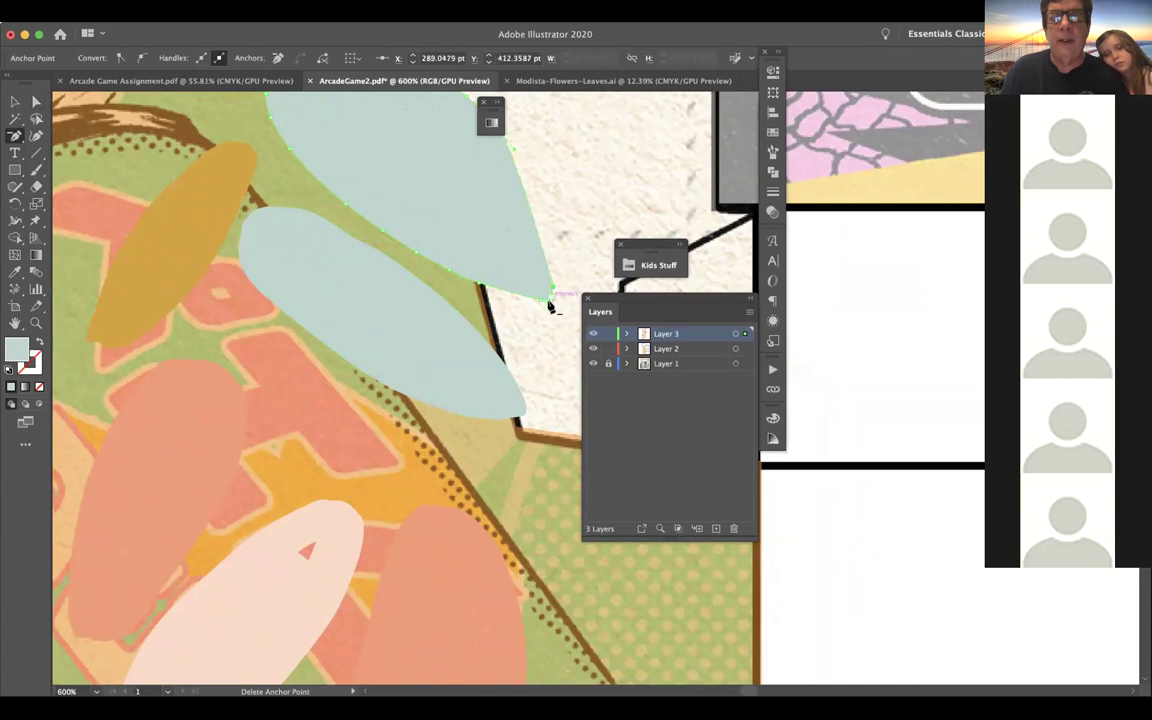
pyautogui.click(541, 305)
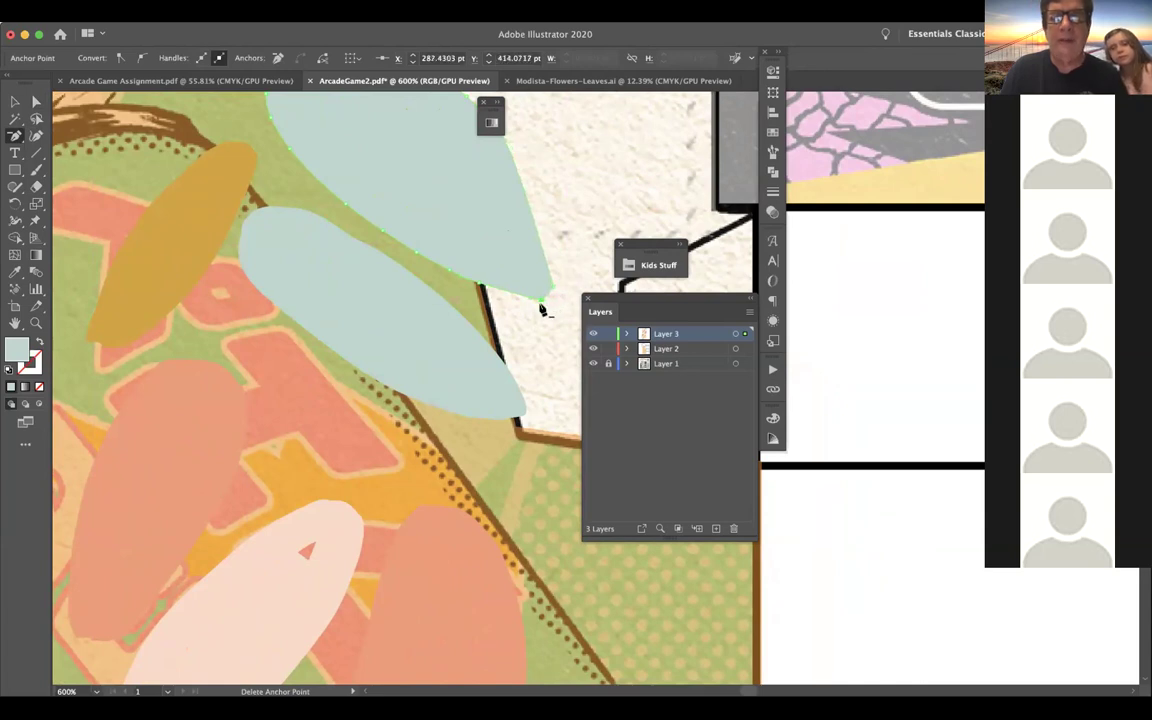
pyautogui.click(542, 304)
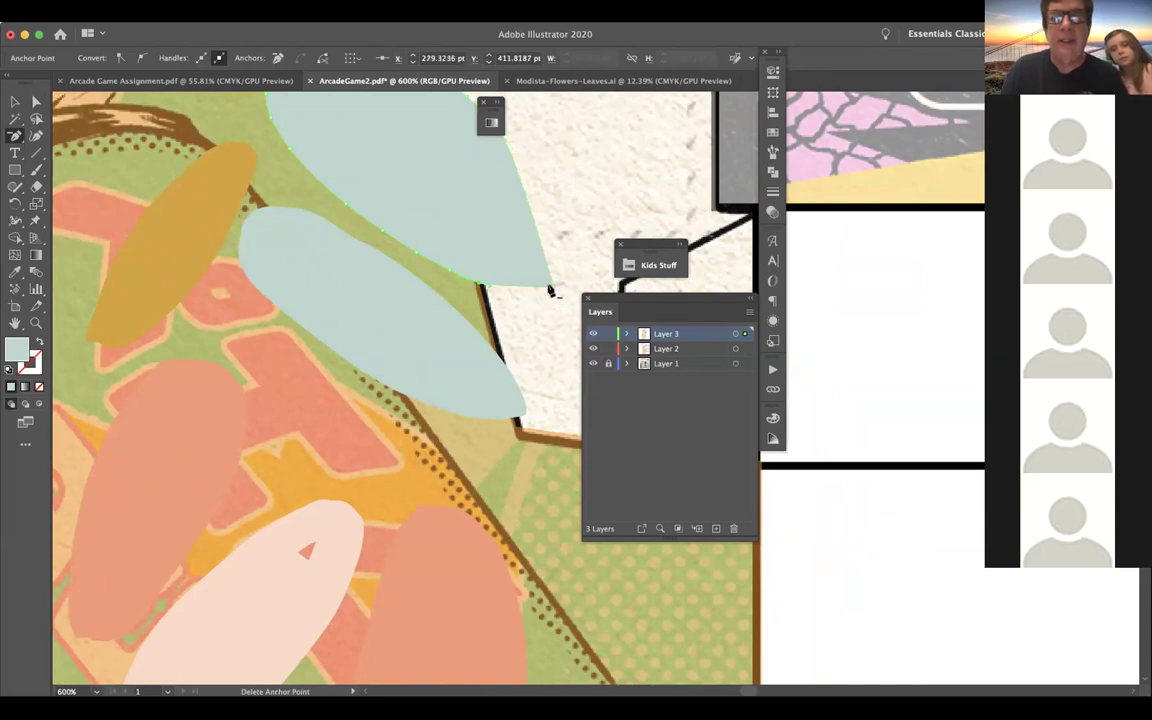
pyautogui.click(551, 291)
pyautogui.click(708, 387)
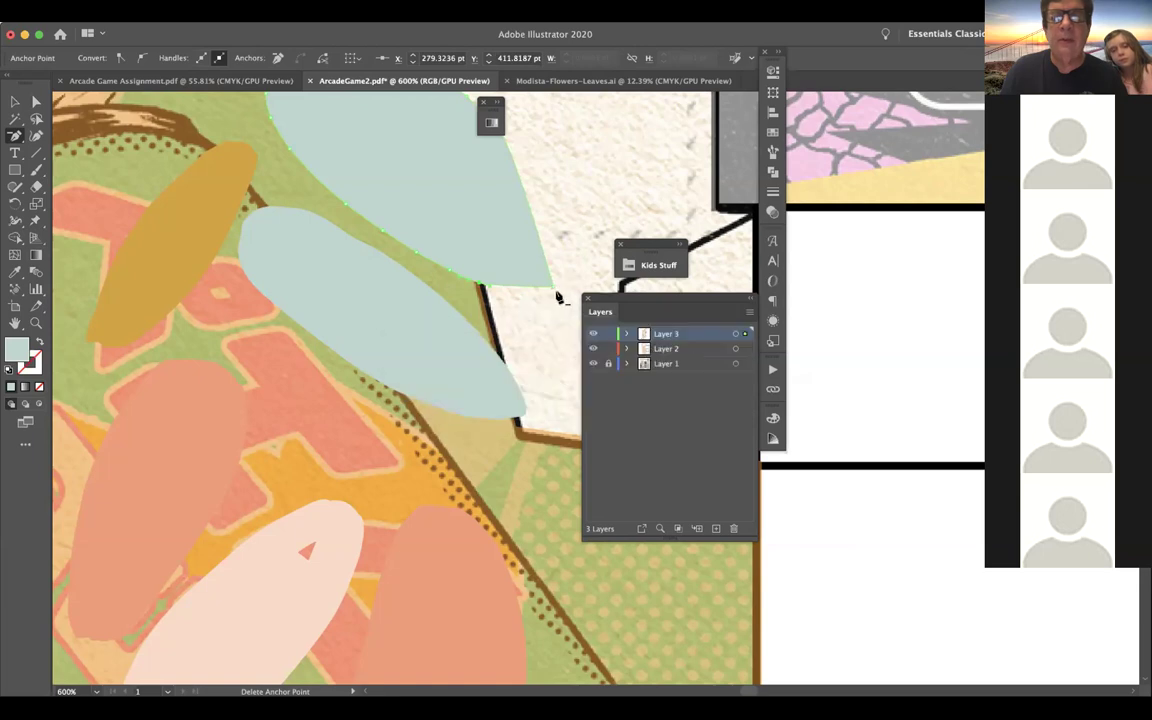
pyautogui.click(503, 262)
# Delete the remaining overhanging anchor points on the blue leaf's upper outline so its side follows the panel edge
pyautogui.scroll(5, 531, 281)
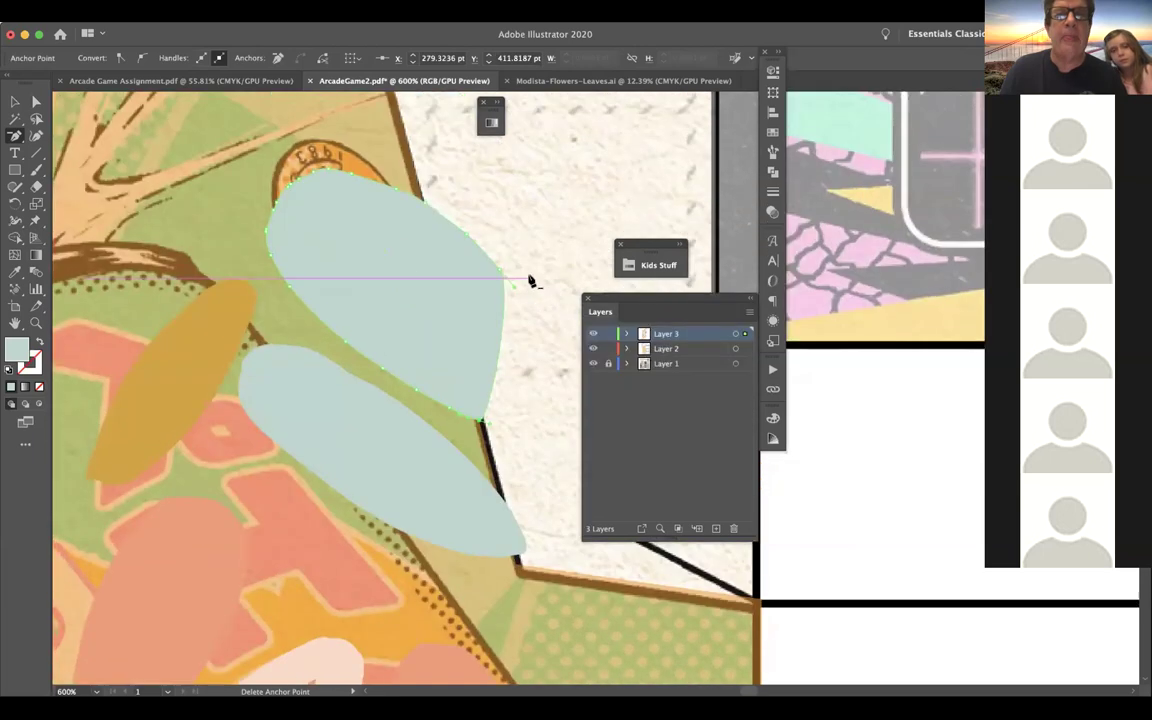
pyautogui.click(460, 248)
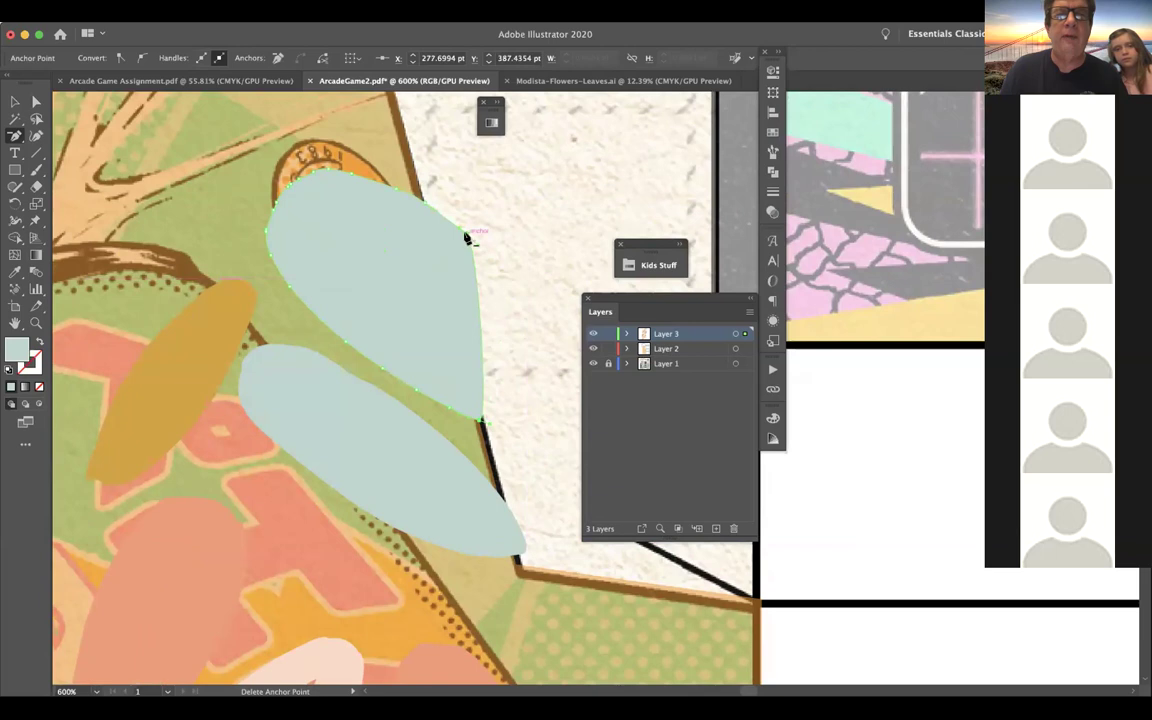
pyautogui.click(466, 241)
pyautogui.click(15, 101)
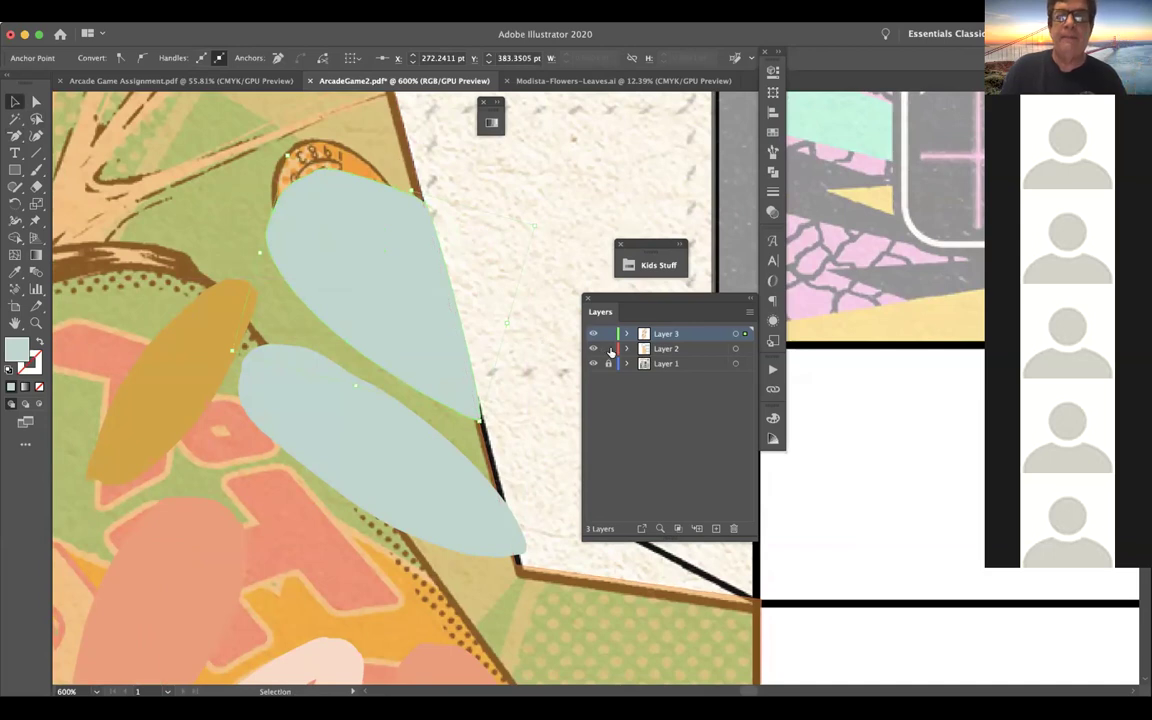
# Set the opacity of the orange side panel shape on Layer 2 to 100% and clear the selection
pyautogui.click(663, 350)
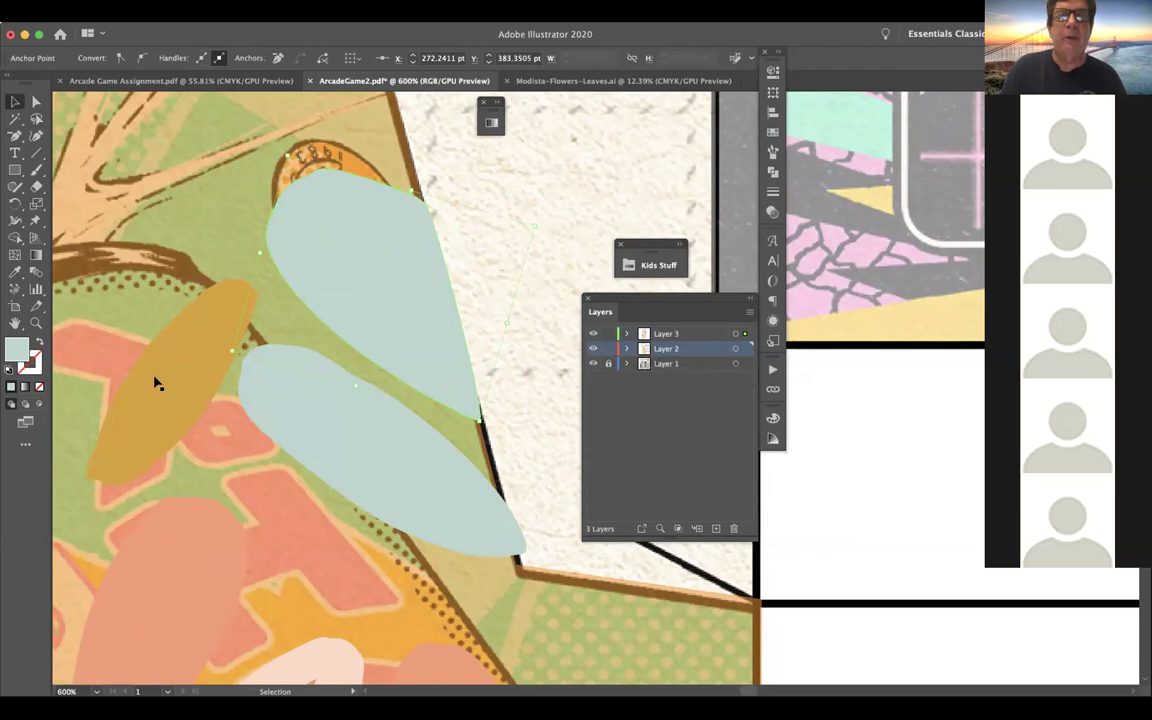
pyautogui.click(155, 270)
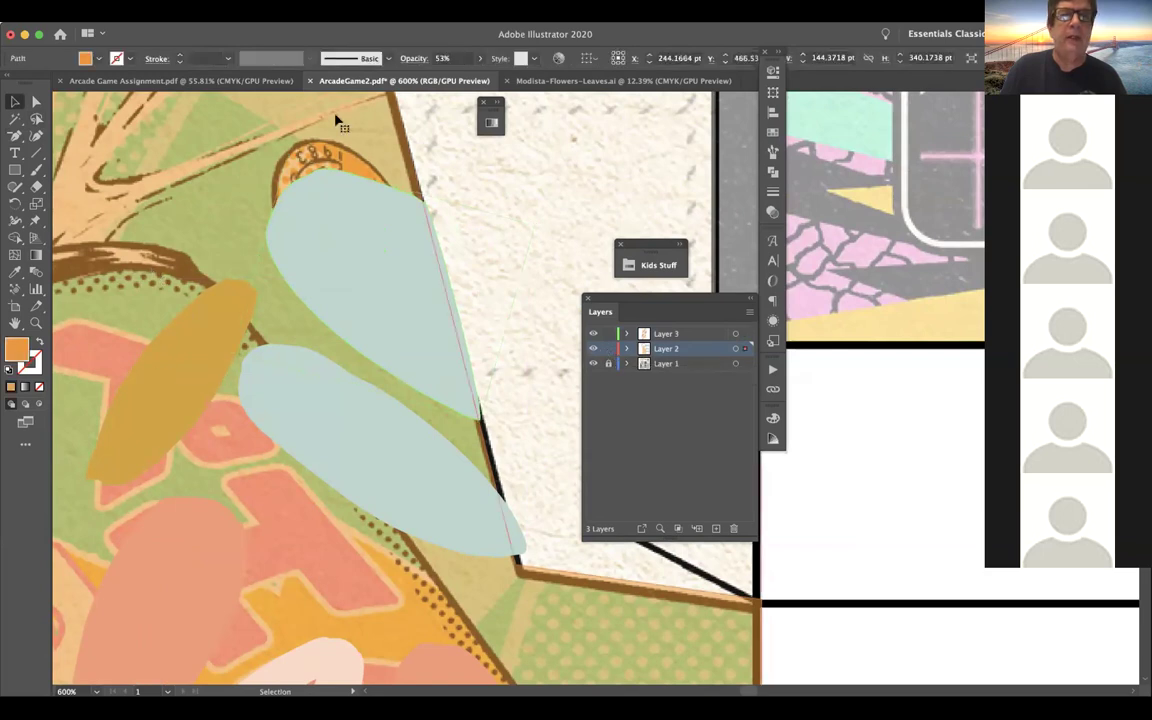
pyautogui.click(479, 59)
pyautogui.moveTo(453, 80); pyautogui.dragTo(495, 86)
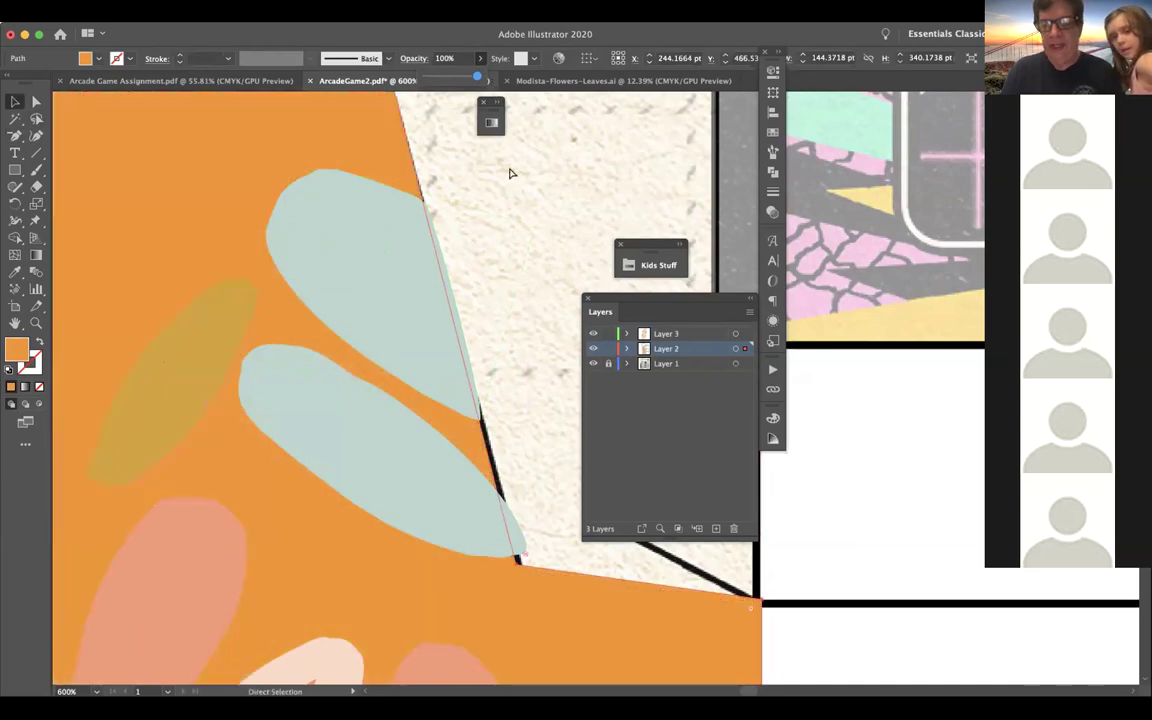
pyautogui.press('super+minus')
pyautogui.press('super+minus')
pyautogui.hscroll(-3, 509, 174)
pyautogui.press('super+minus')
pyautogui.press('super+minus')
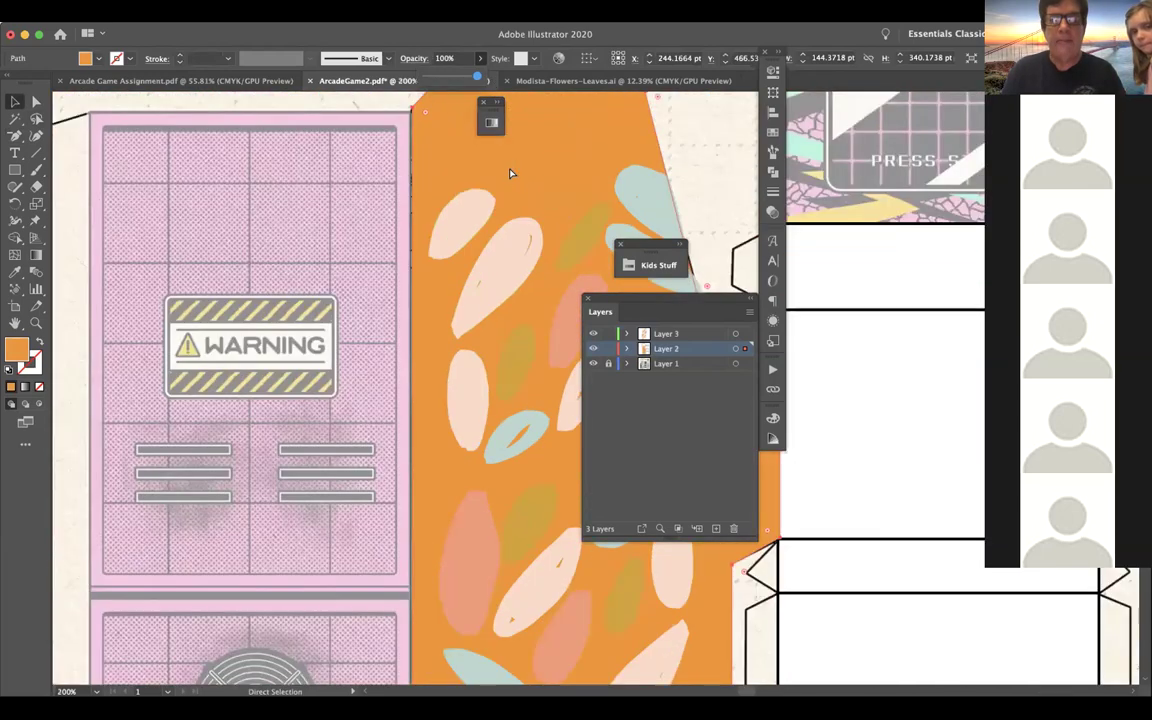
pyautogui.hscroll(3, 516, 178)
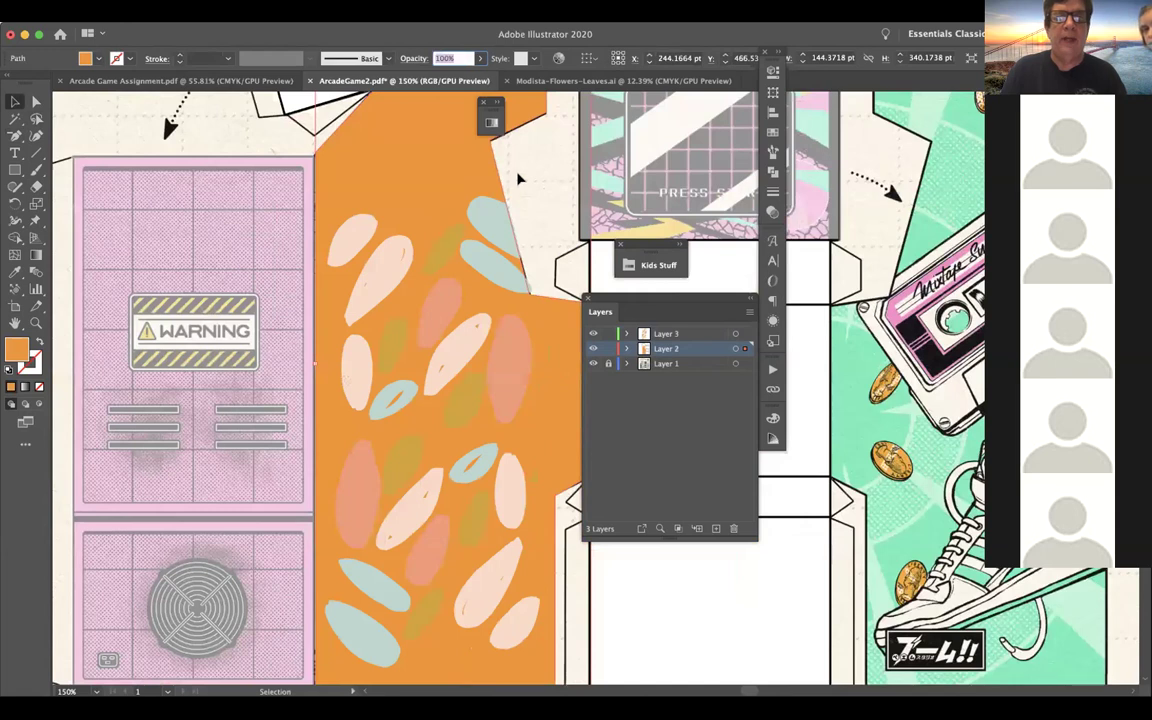
pyautogui.hscroll(1, 488, 180)
pyautogui.press('super+shift+a')
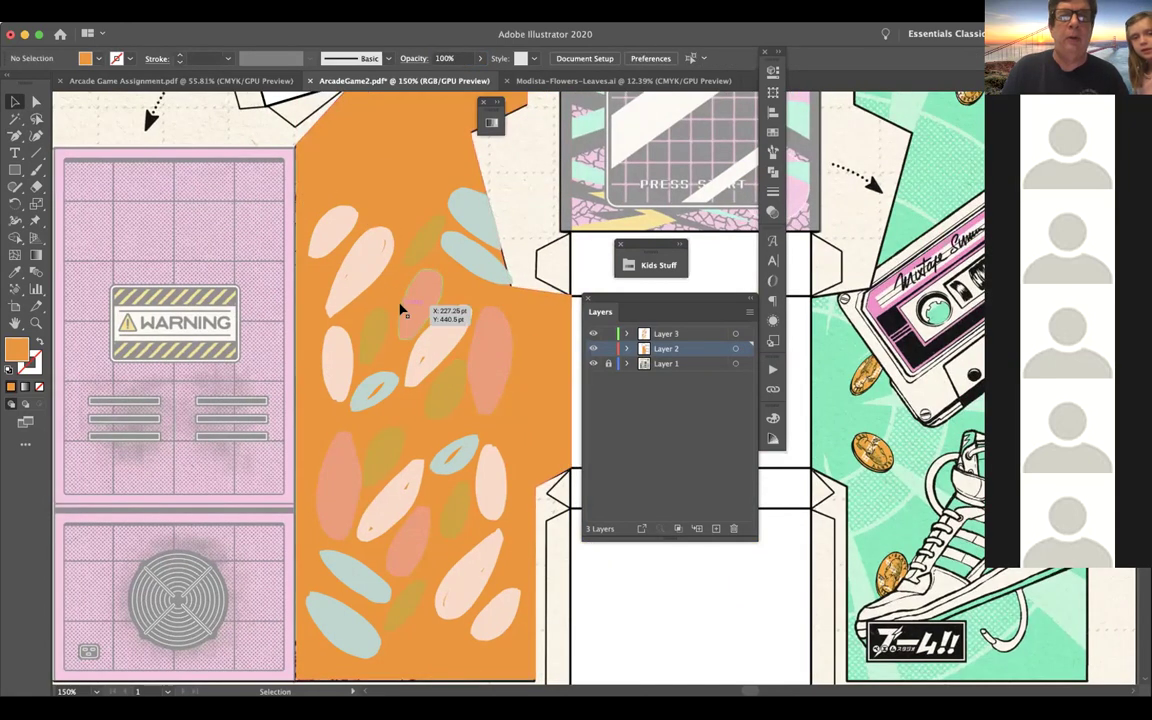
# Draw an orange rounded rectangle about 89 by 71 pt over the PRESS START screen on Layer 3
pyautogui.hscroll(2, 399, 307)
pyautogui.scroll(2, 399, 307)
pyautogui.hscroll(3, 398, 305)
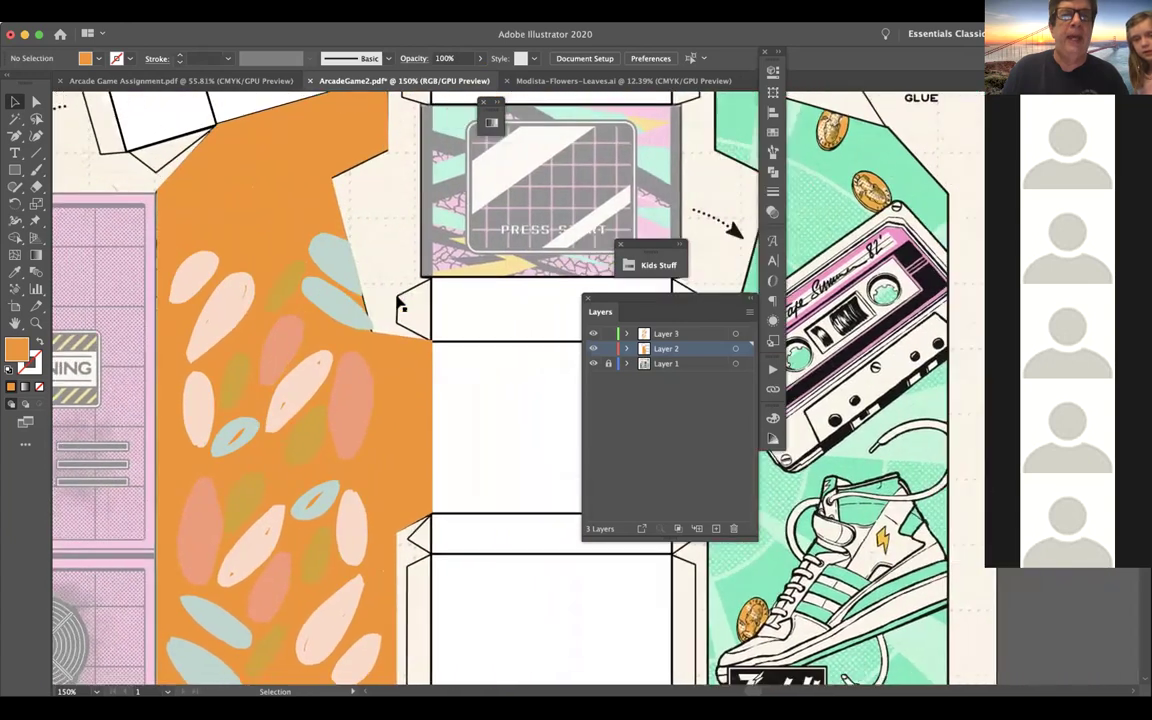
pyautogui.scroll(5, 489, 305)
pyautogui.hscroll(1, 489, 305)
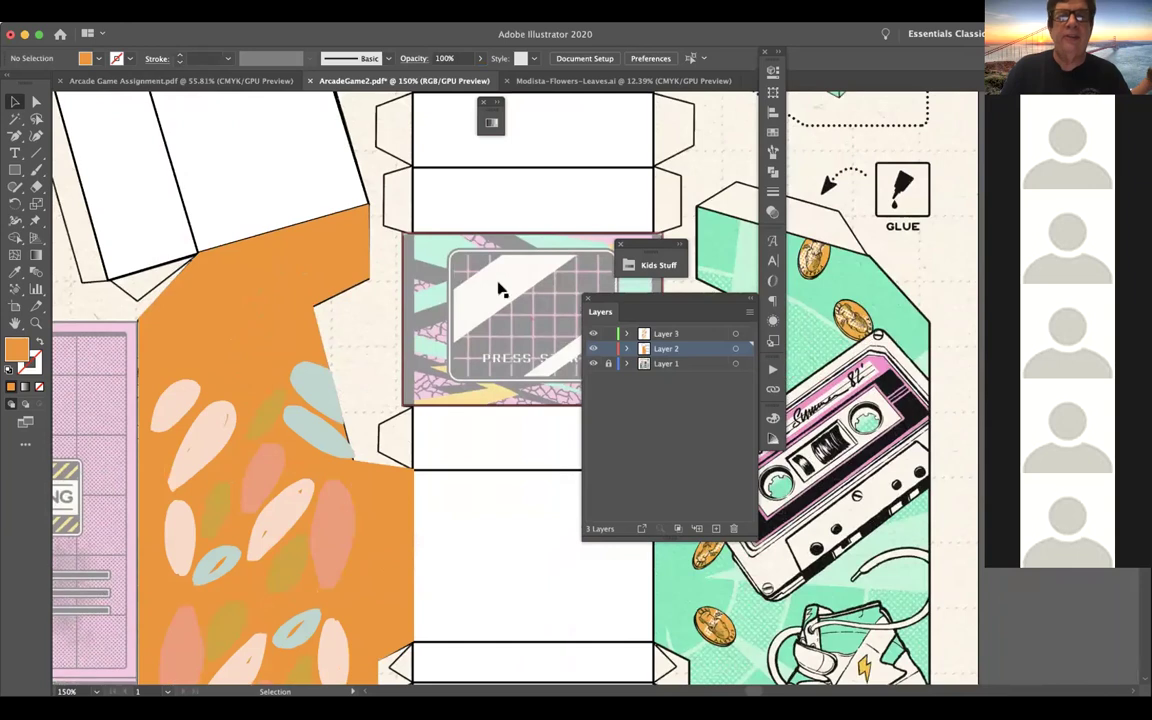
pyautogui.click(672, 337)
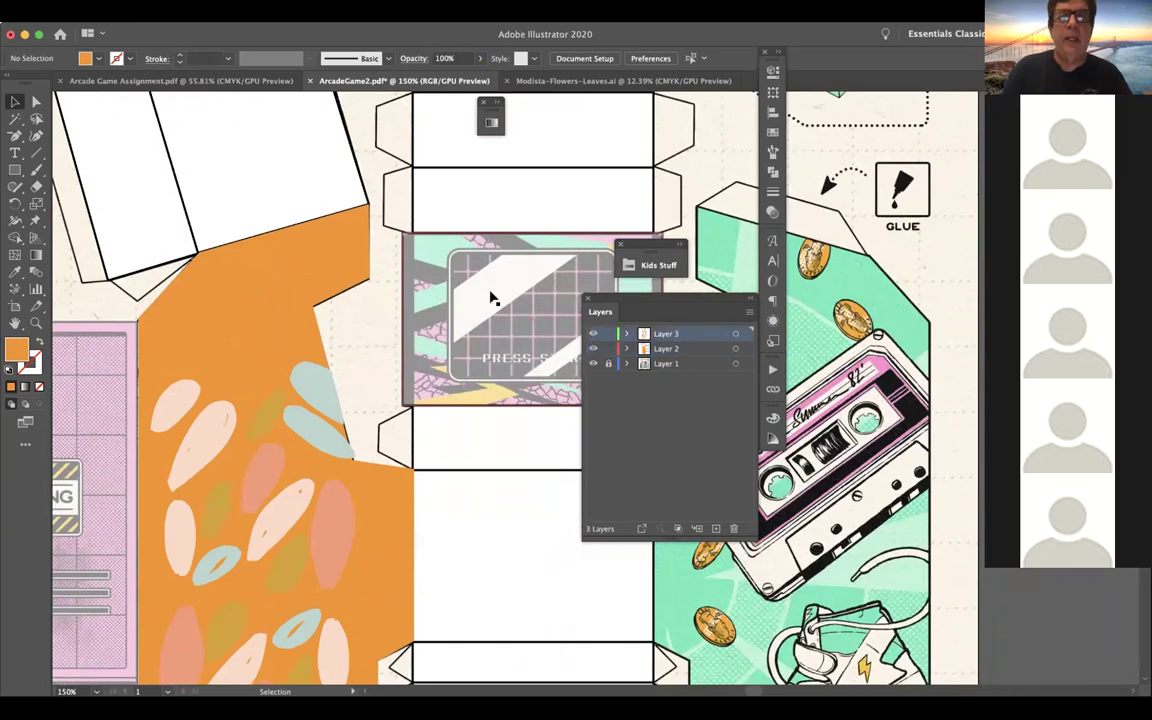
pyautogui.hscroll(4, 491, 297)
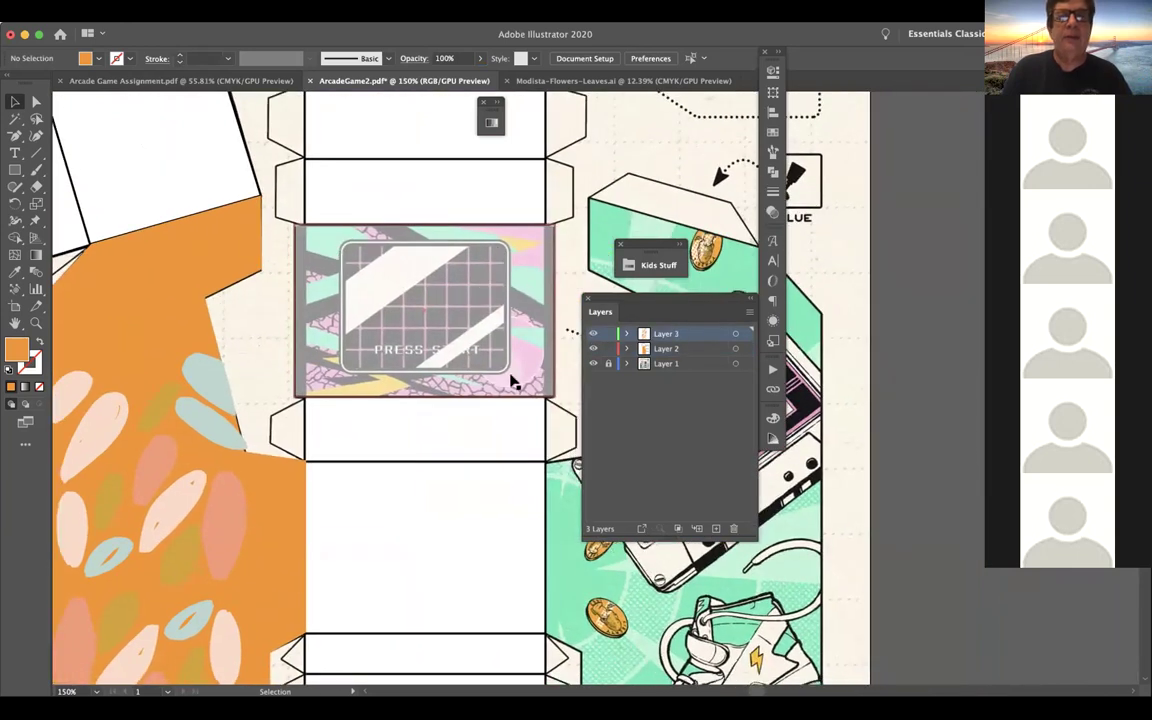
pyautogui.moveTo(15, 170); pyautogui.dragTo(74, 188)
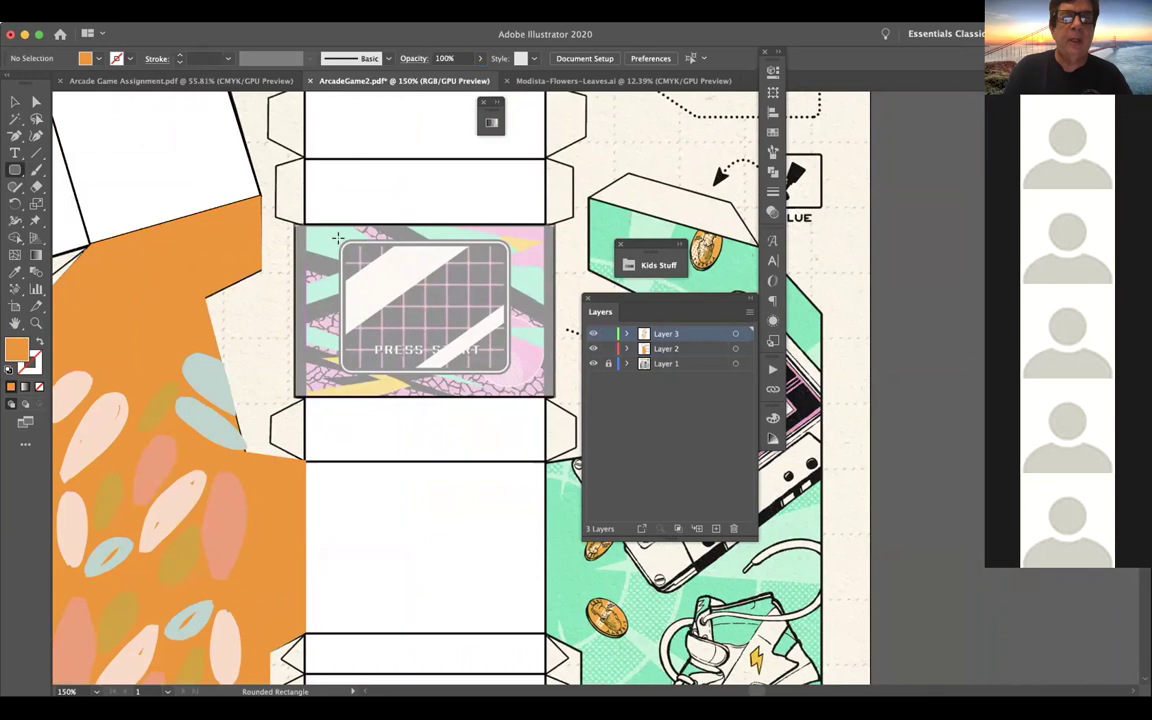
pyautogui.moveTo(338, 237); pyautogui.dragTo(509, 375)
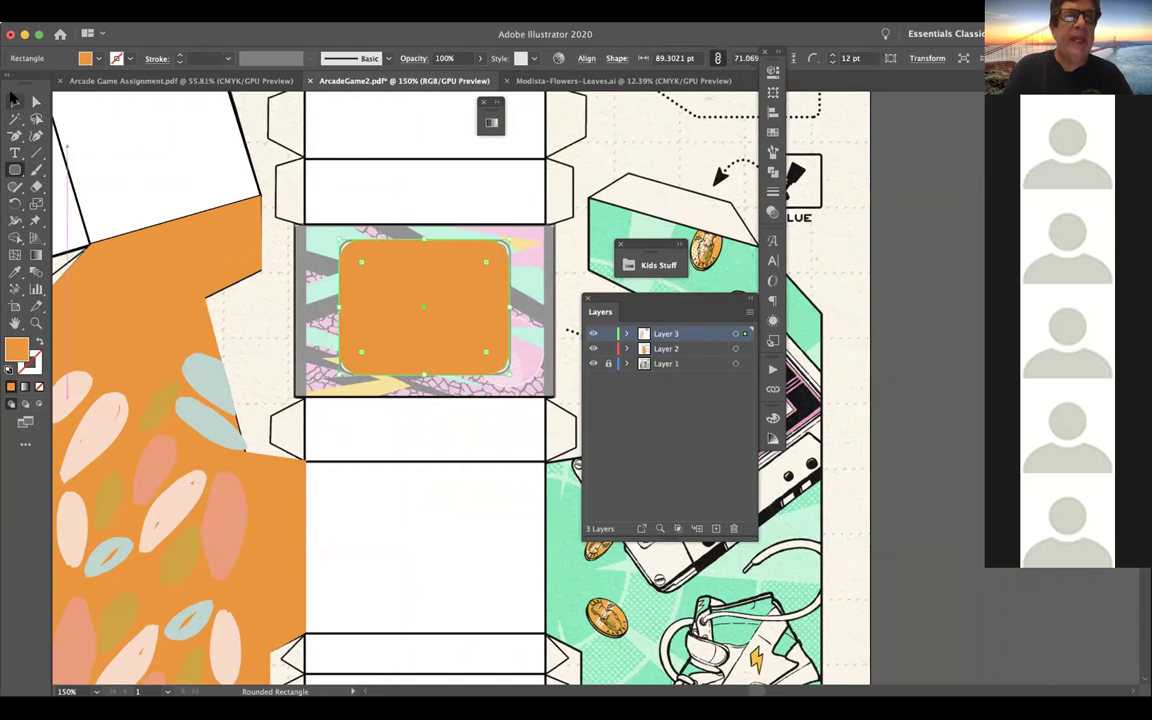
pyautogui.click(17, 102)
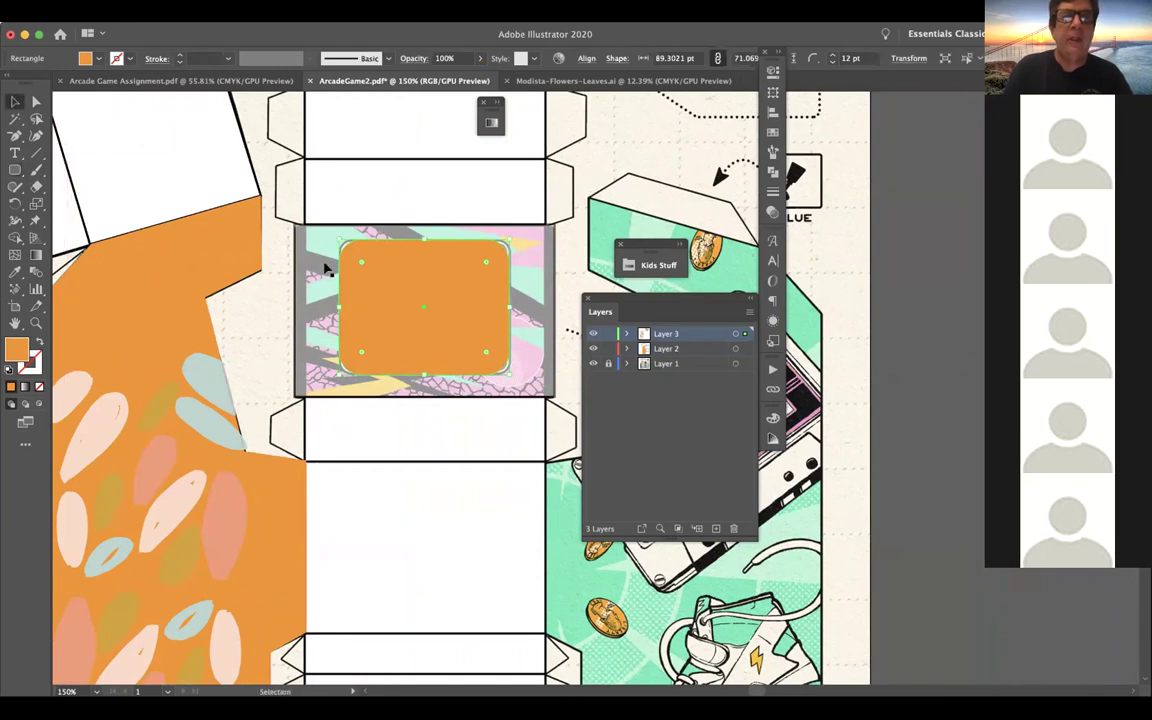
# Reduce the corner radius of the orange screen rectangle to fit the template's screen and fill it with the pale blue-grey swatch
pyautogui.moveTo(359, 258); pyautogui.dragTo(348, 257)
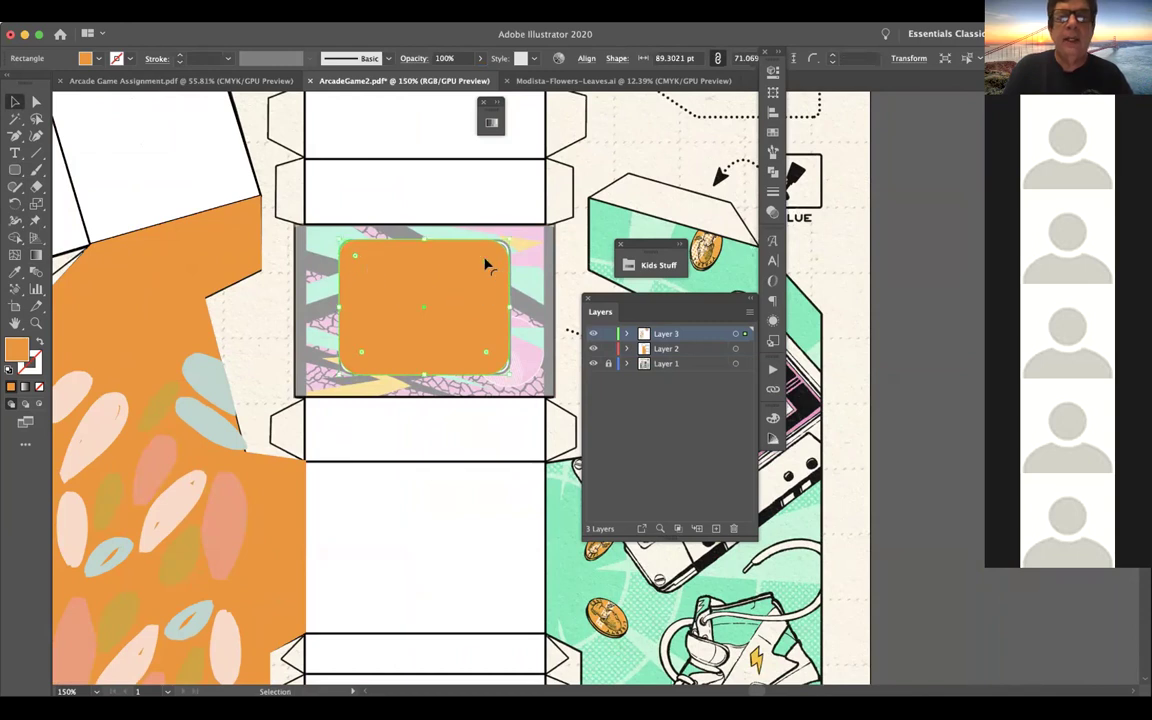
pyautogui.moveTo(485, 258); pyautogui.dragTo(497, 255)
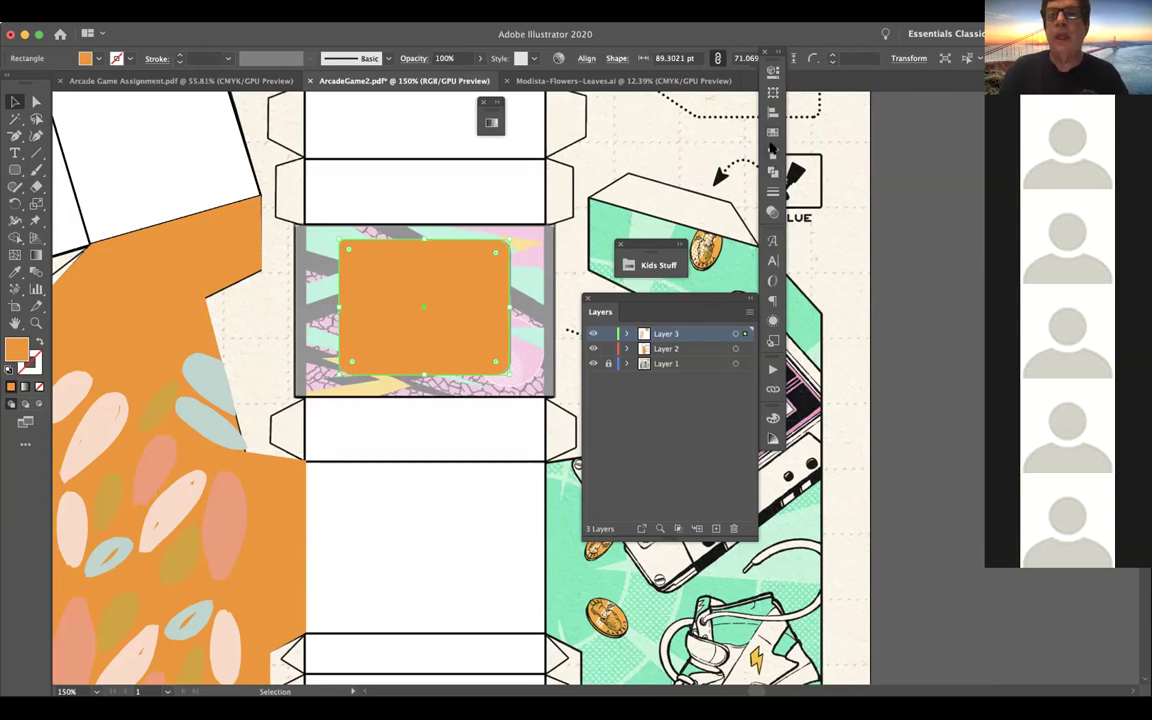
pyautogui.click(772, 150)
pyautogui.click(772, 133)
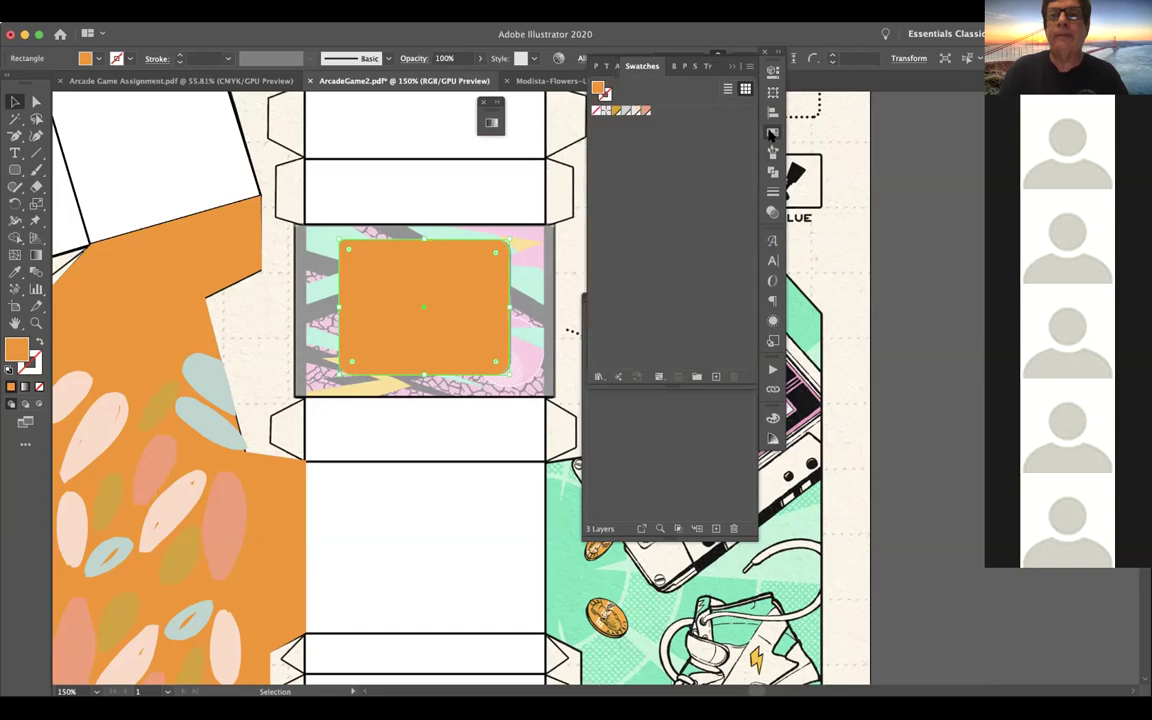
pyautogui.click(625, 110)
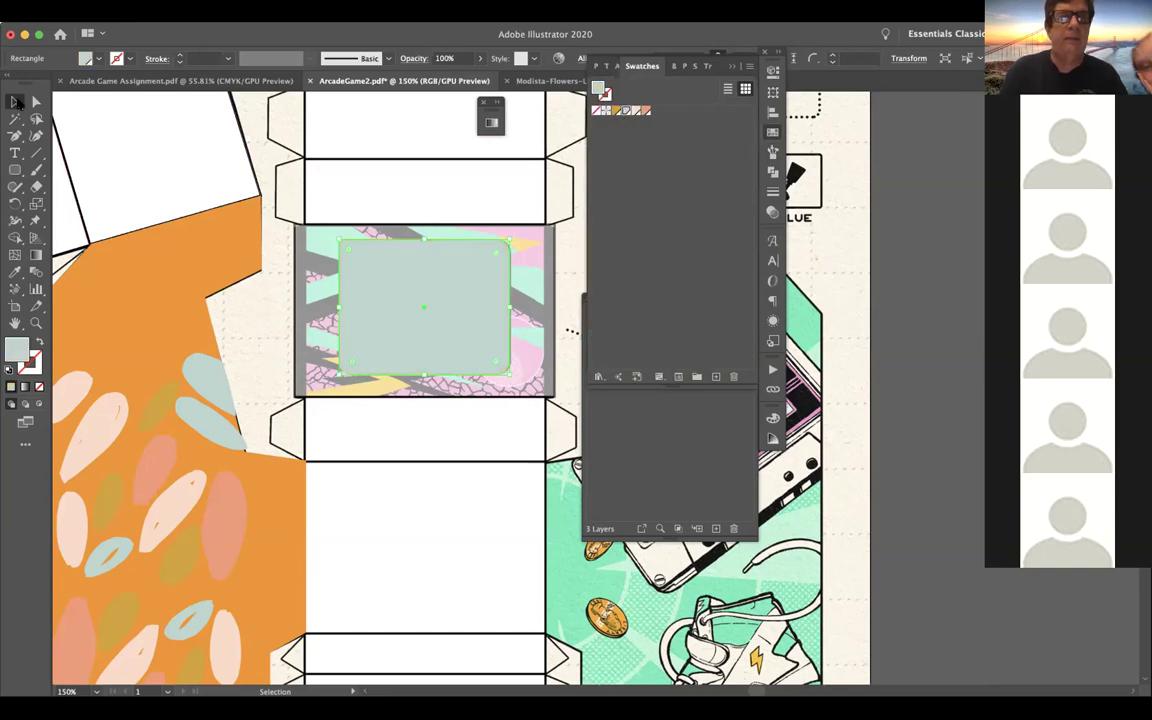
pyautogui.click(265, 301)
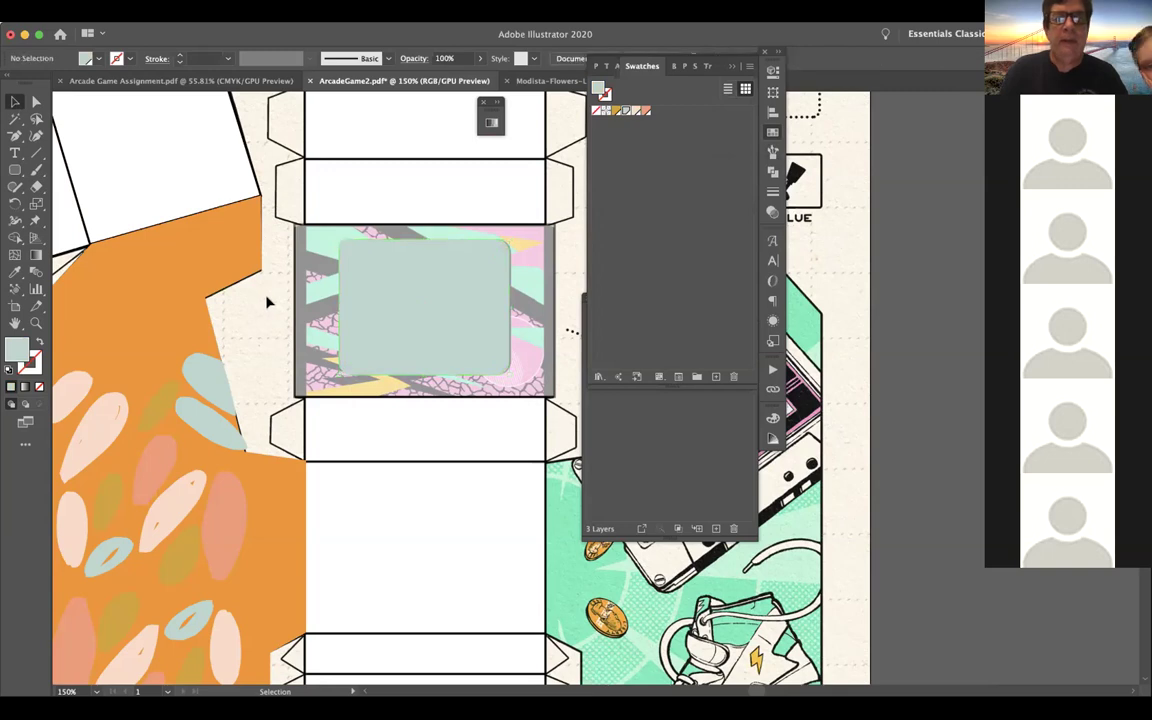
# Extend the pale blue-grey screen rectangle slightly on its left side to cover the screen edge and clear the selection
pyautogui.click(392, 324)
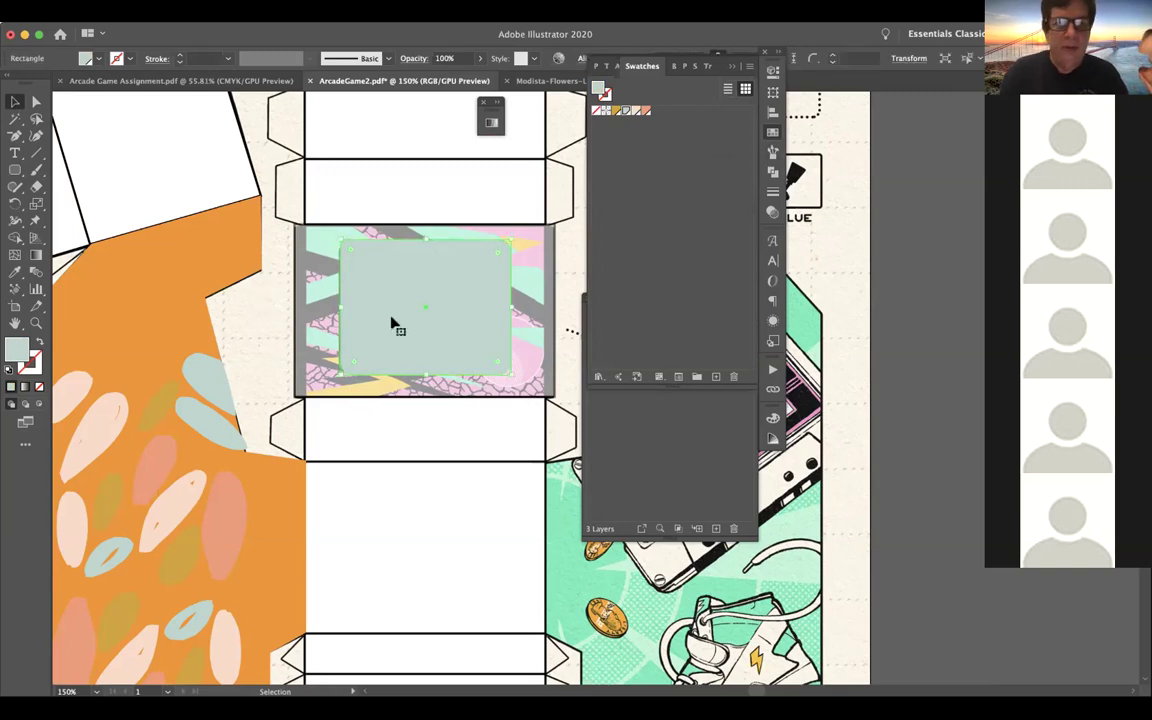
pyautogui.moveTo(337, 306); pyautogui.dragTo(339, 306)
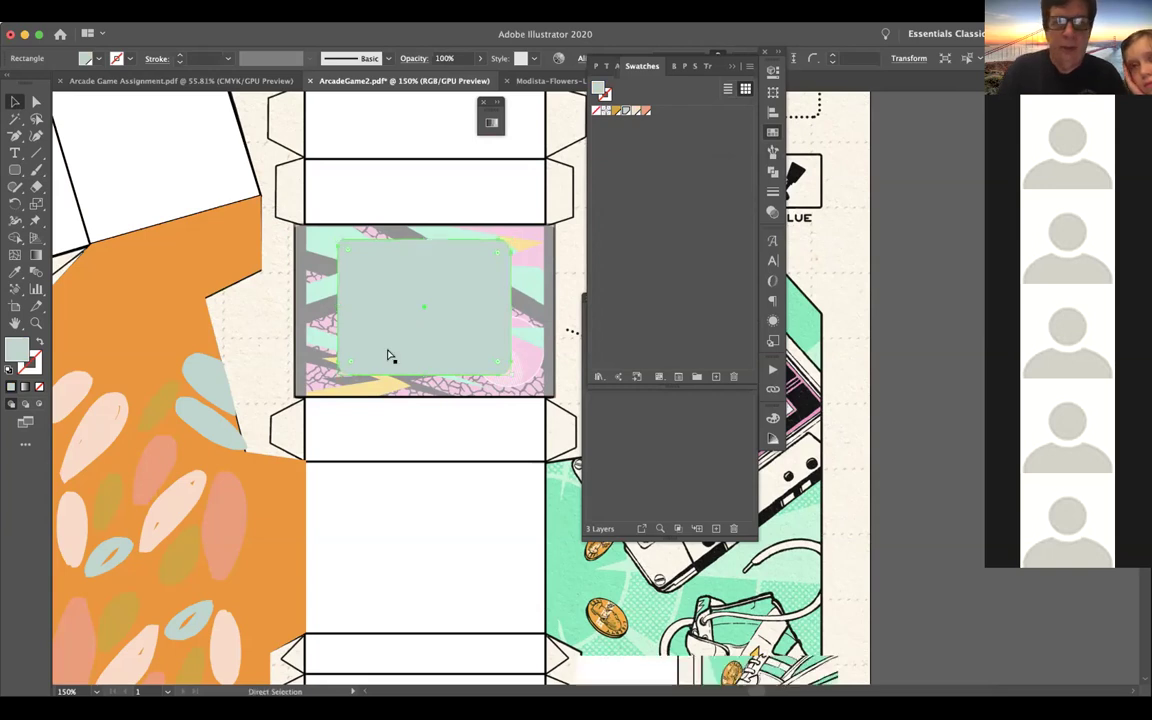
pyautogui.press('super+minus')
pyautogui.press('super+minus')
pyautogui.press('super+minus')
pyautogui.hscroll(5, 389, 353)
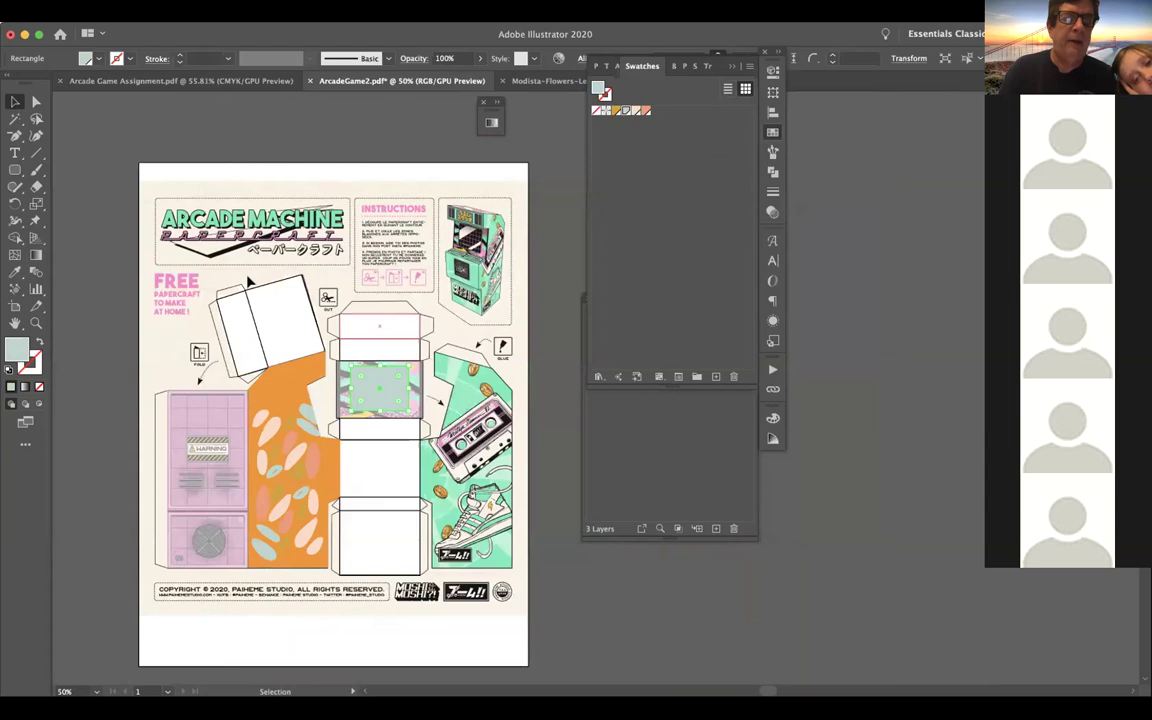
pyautogui.click(563, 316)
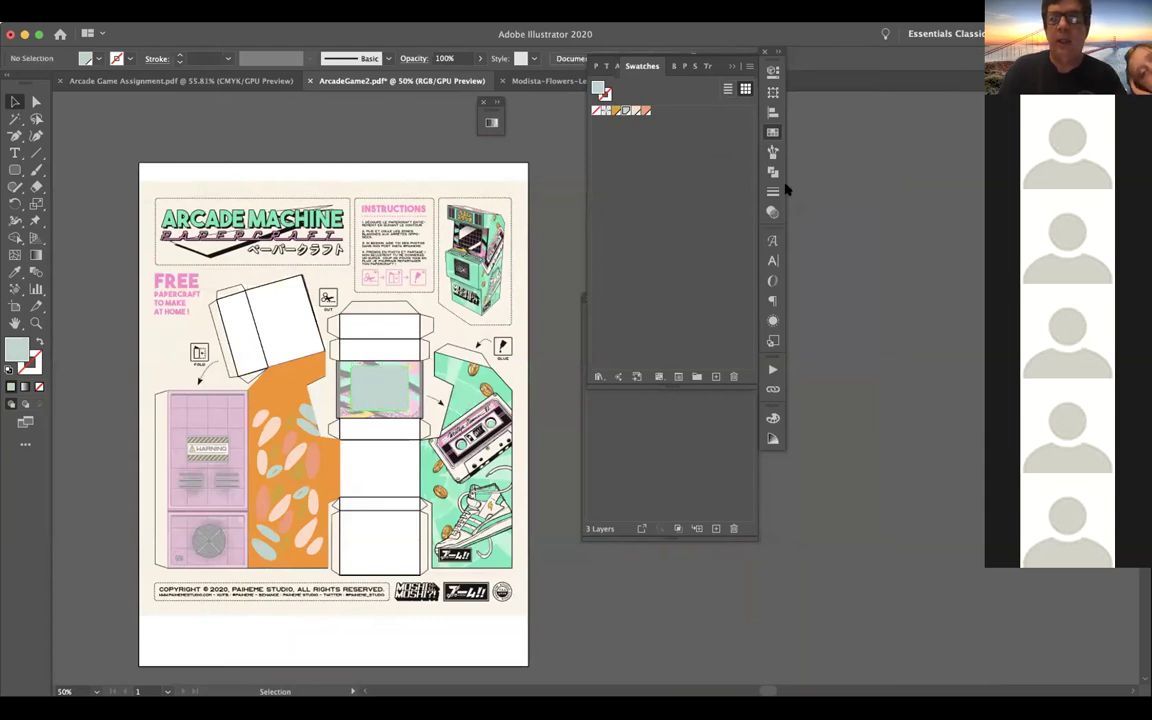
# Lock Layer 2 and Layer 3 and save the document
pyautogui.click(773, 131)
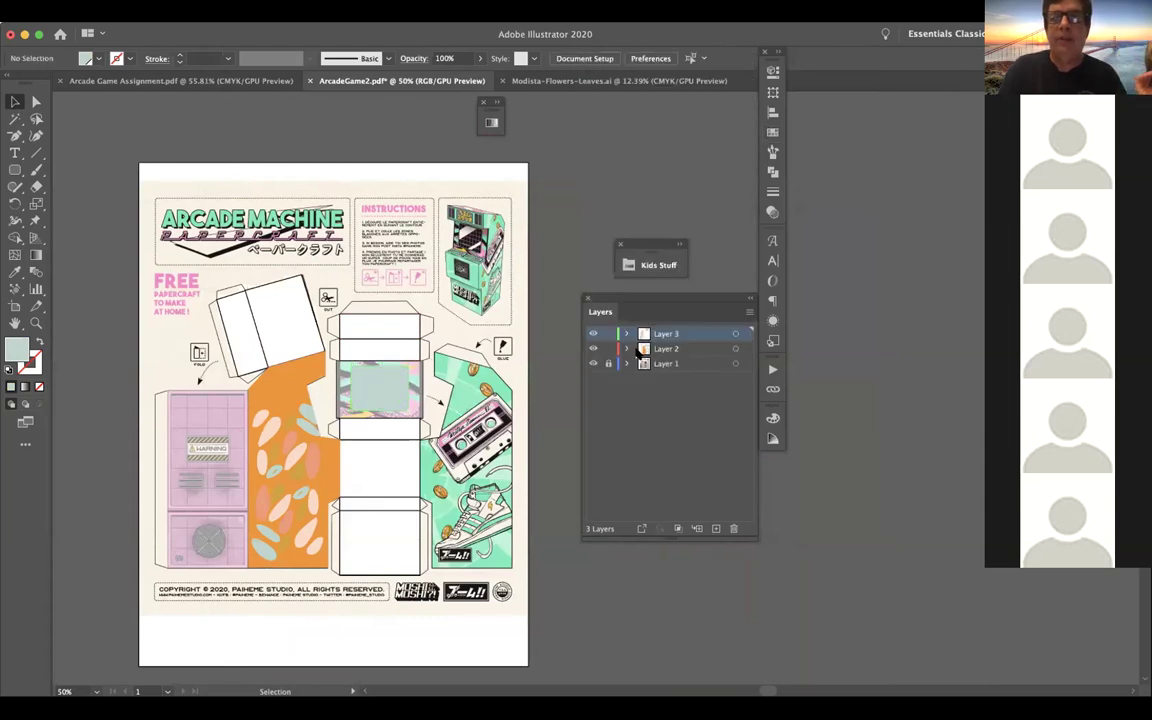
pyautogui.click(607, 349)
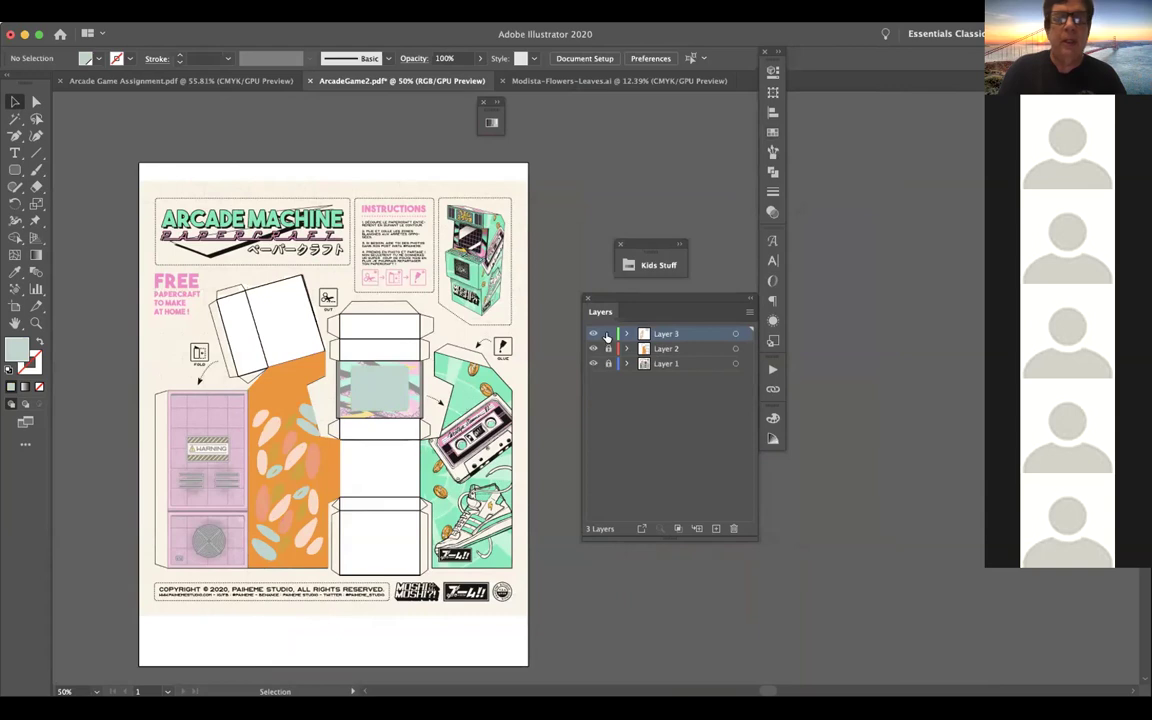
pyautogui.click(607, 335)
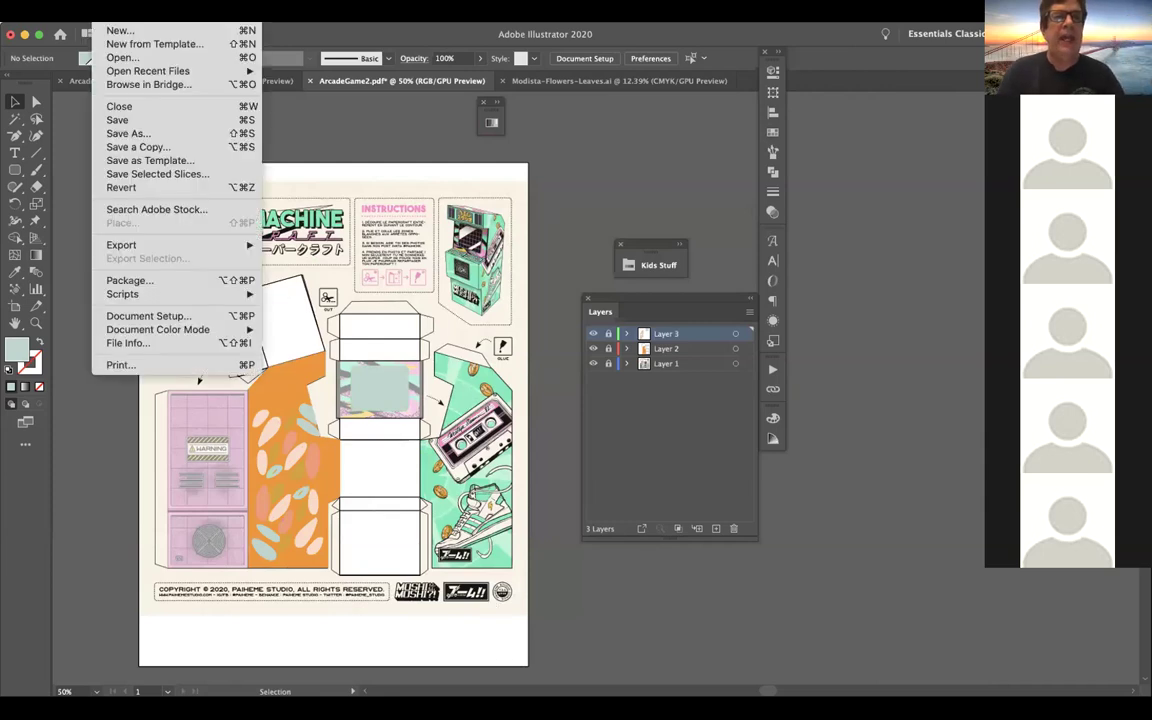
pyautogui.click(110, 120)
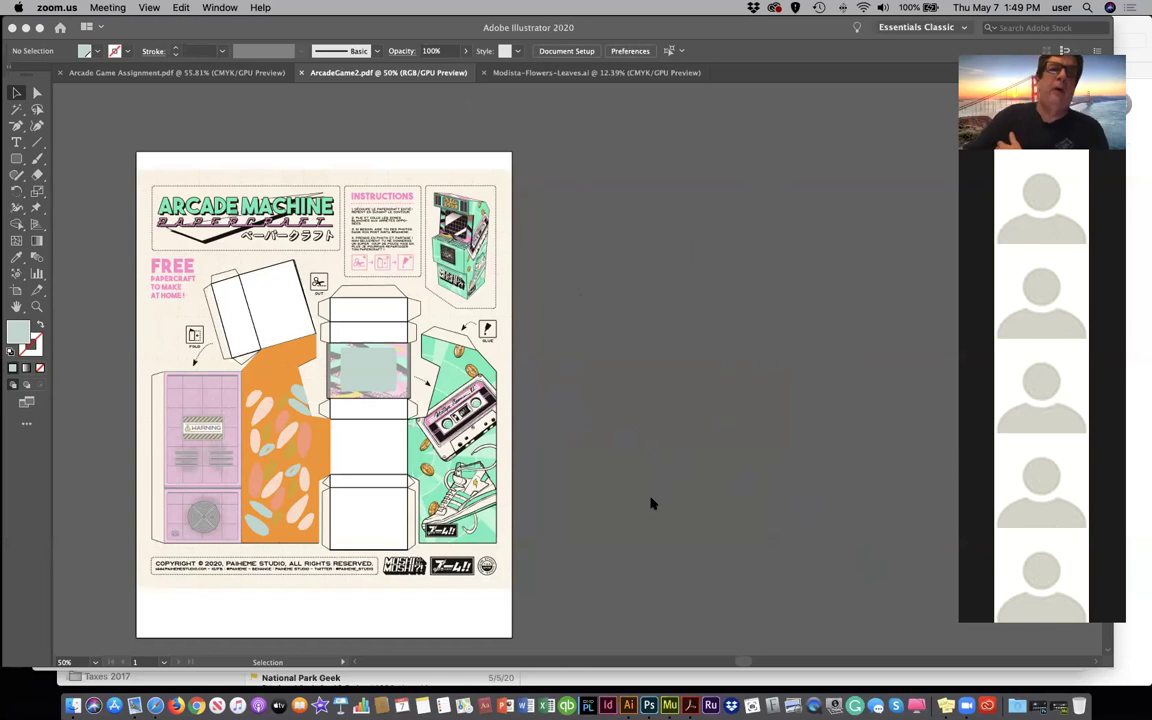
pyautogui.click(185, 420)
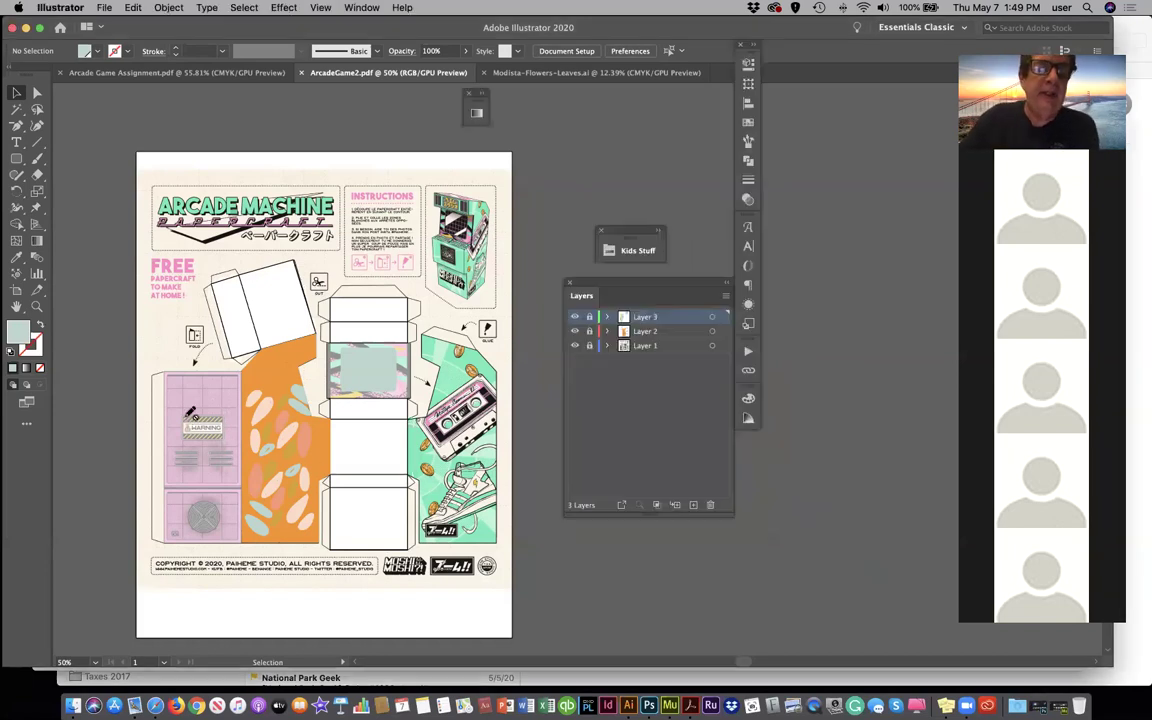
pyautogui.click(104, 8)
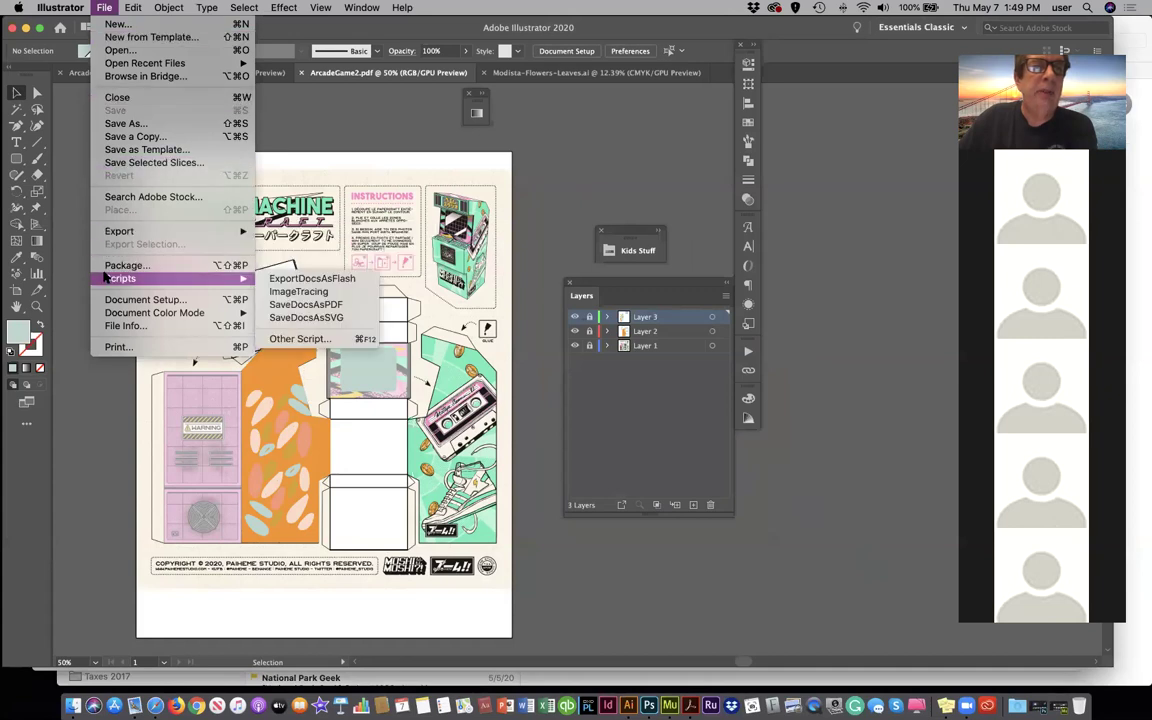
pyautogui.click(72, 189)
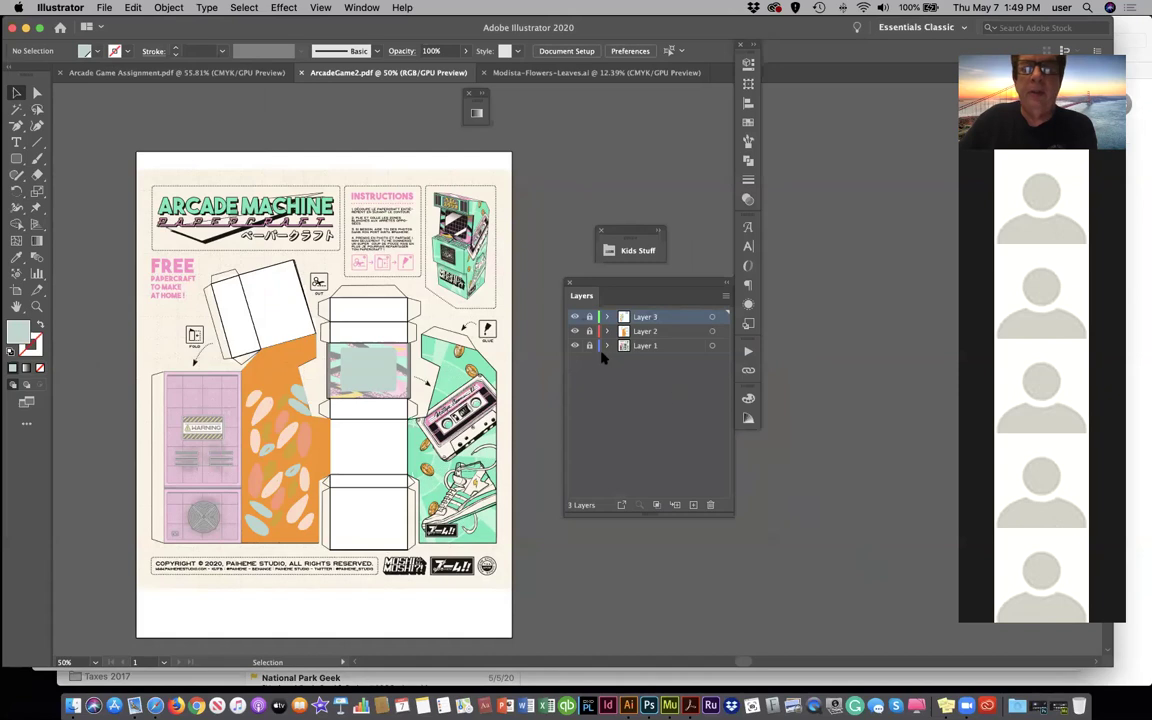
# Select the semi-transparent white rectangle over the pink back panel and browse to the Desktop Photos folder for an image to place
pyautogui.click(226, 434)
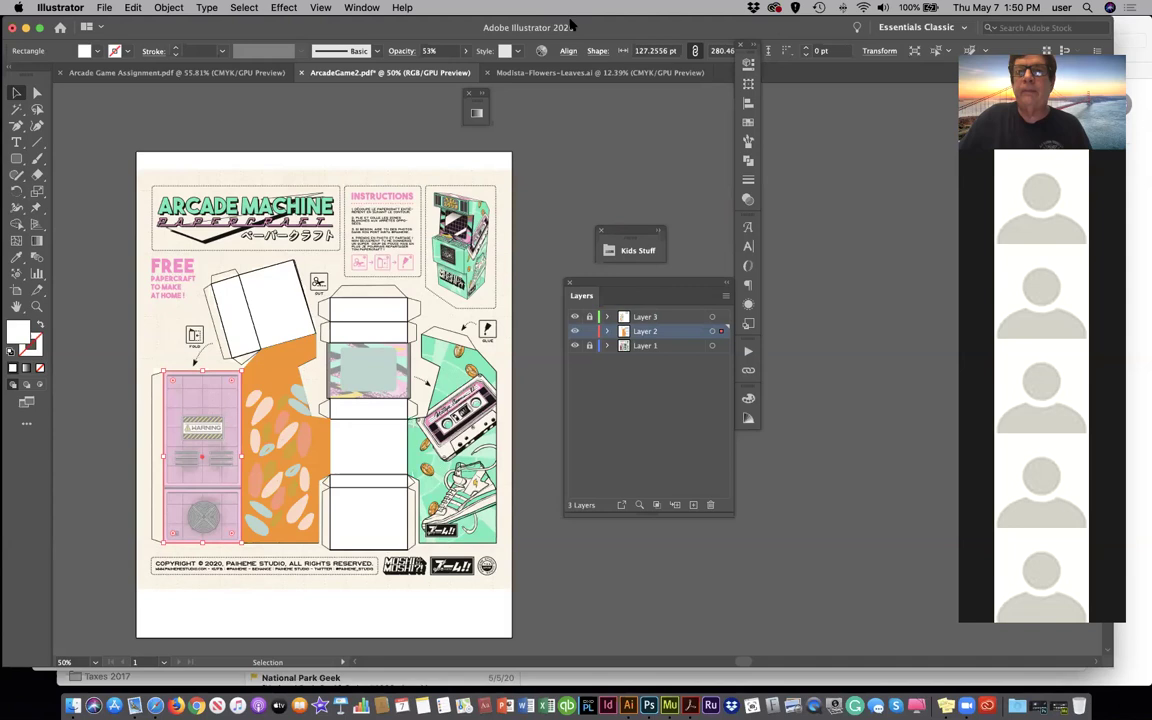
pyautogui.click(748, 65)
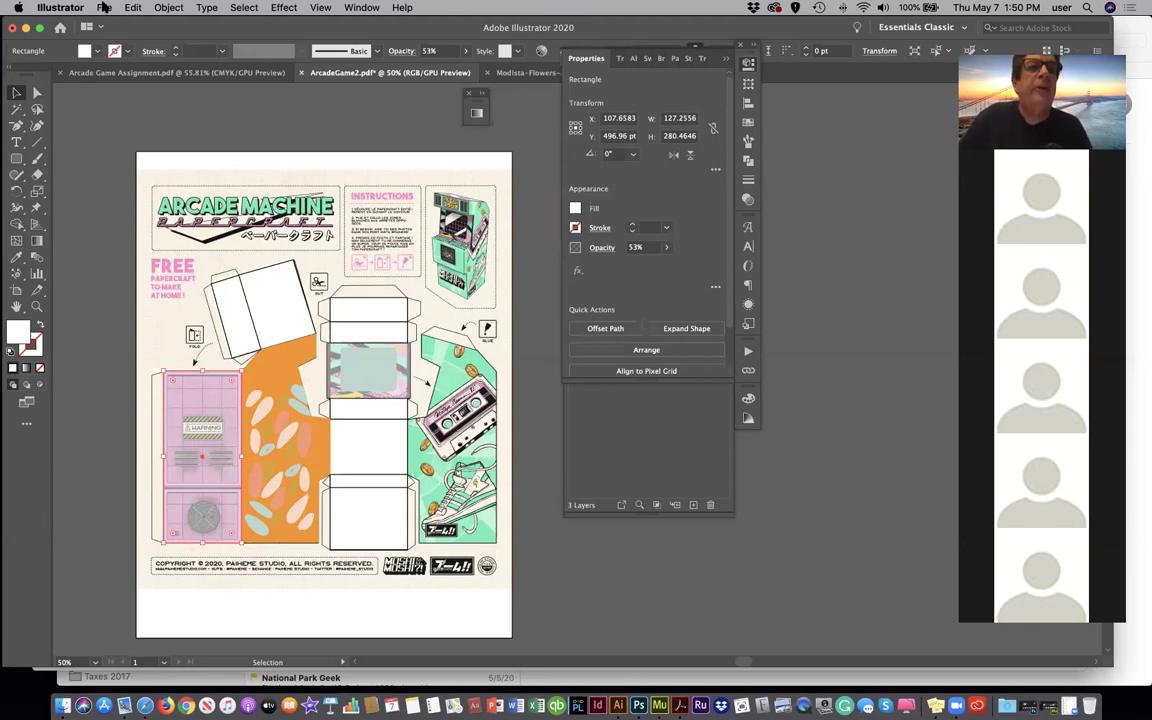
pyautogui.click(104, 7)
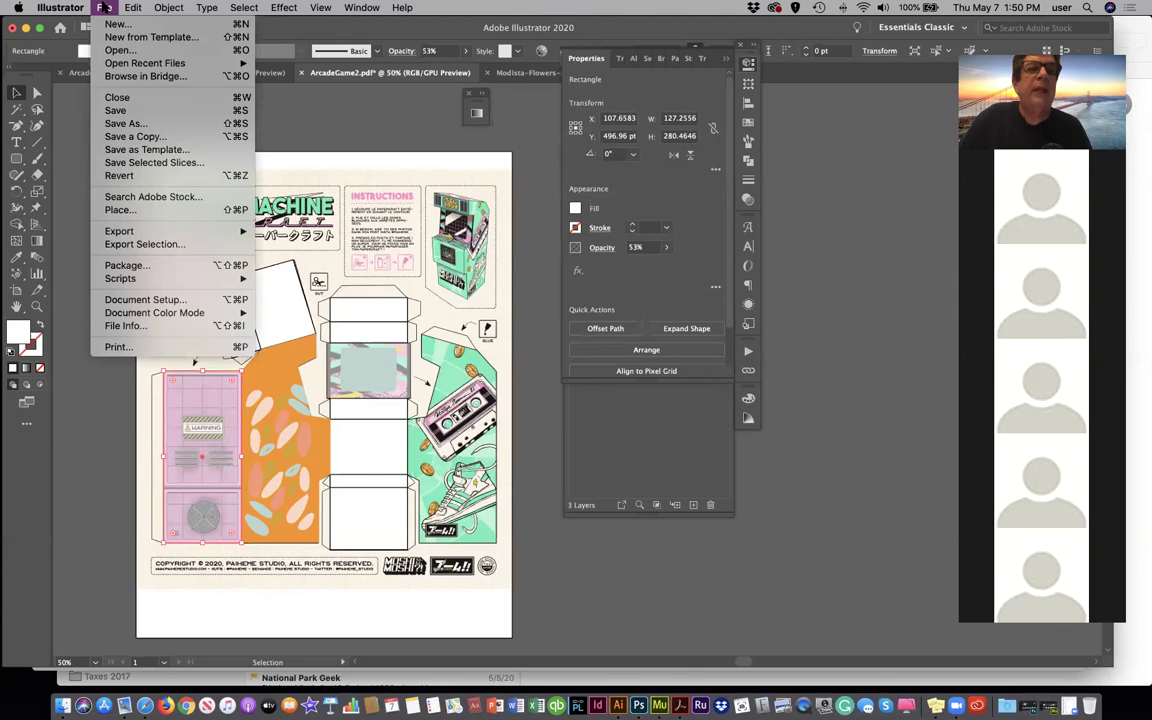
pyautogui.click(112, 209)
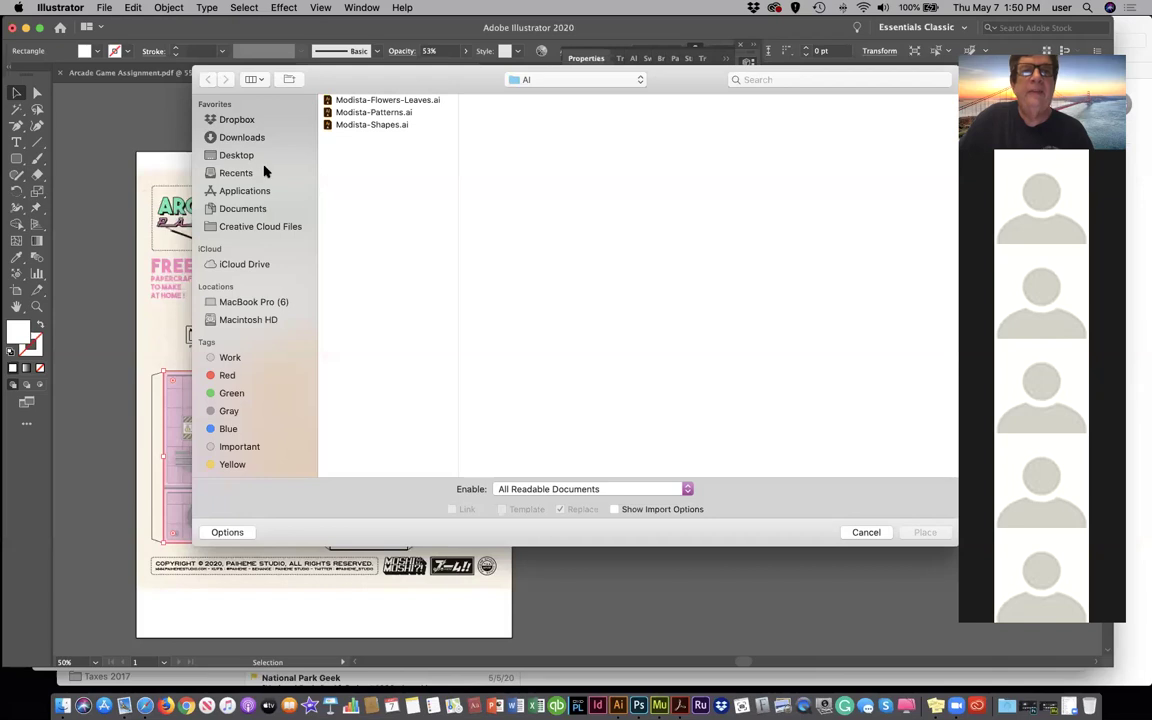
pyautogui.click(238, 157)
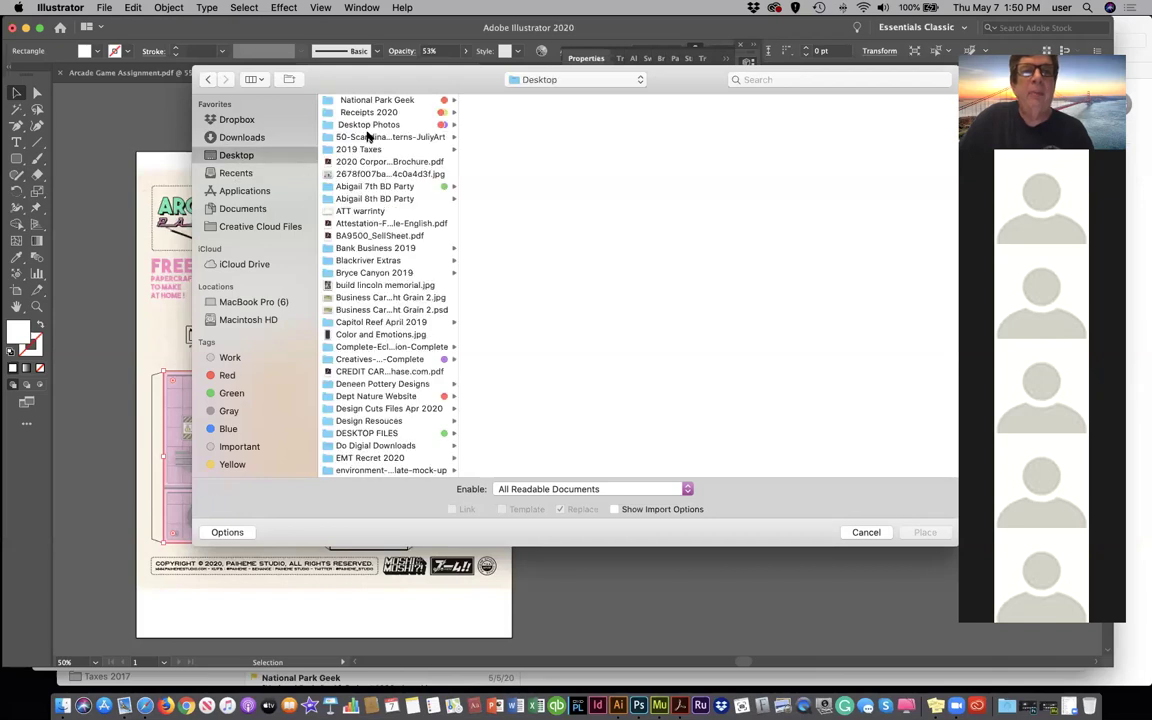
pyautogui.click(367, 125)
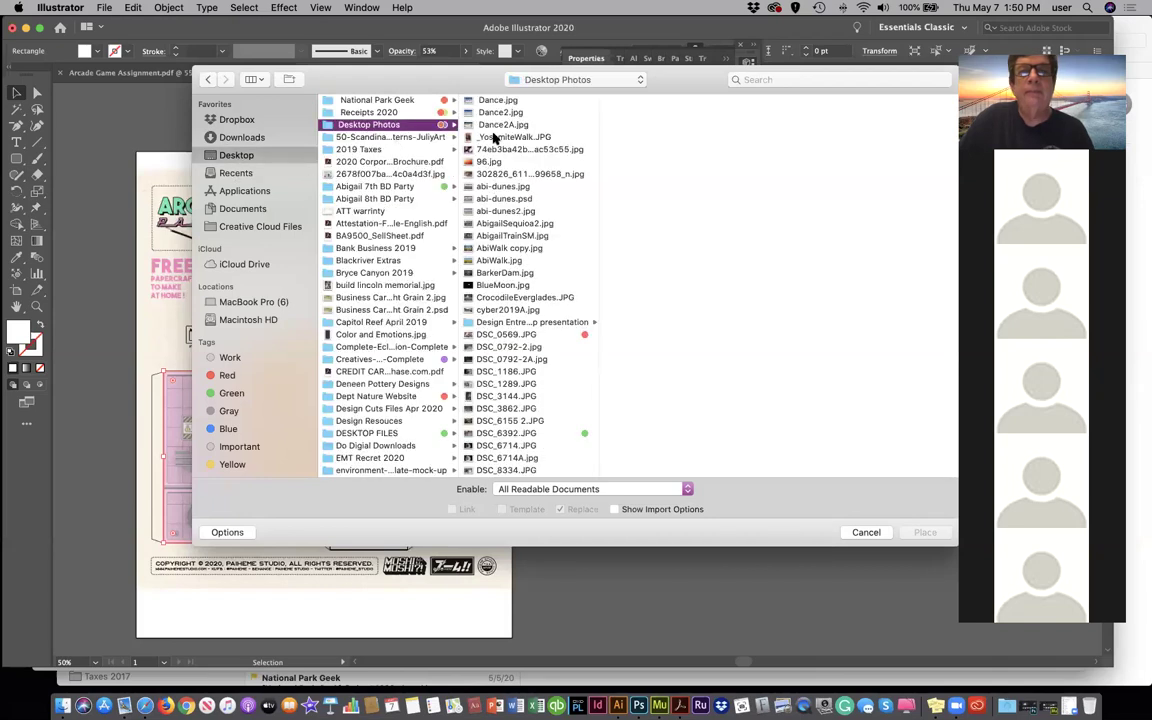
# Place OldSequioa.jpg as a linked image and scale it down to about 139 by 173 pt over the pink back panel
pyautogui.click(492, 137)
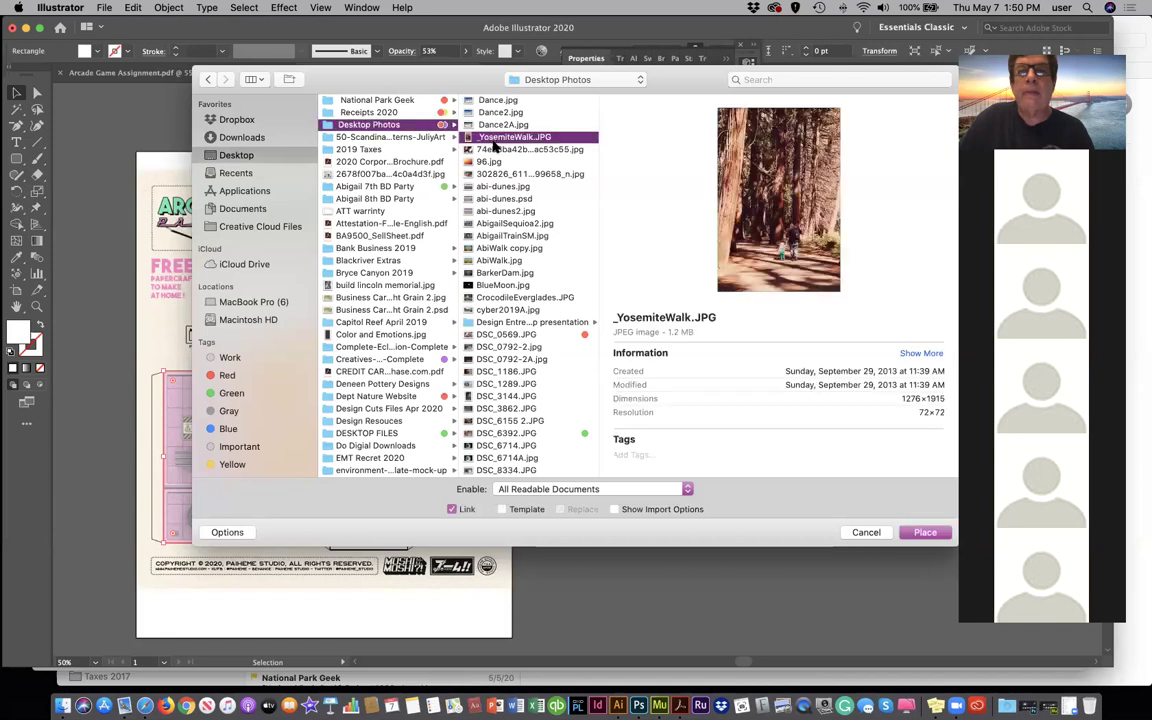
pyautogui.scroll(-10, 492, 300)
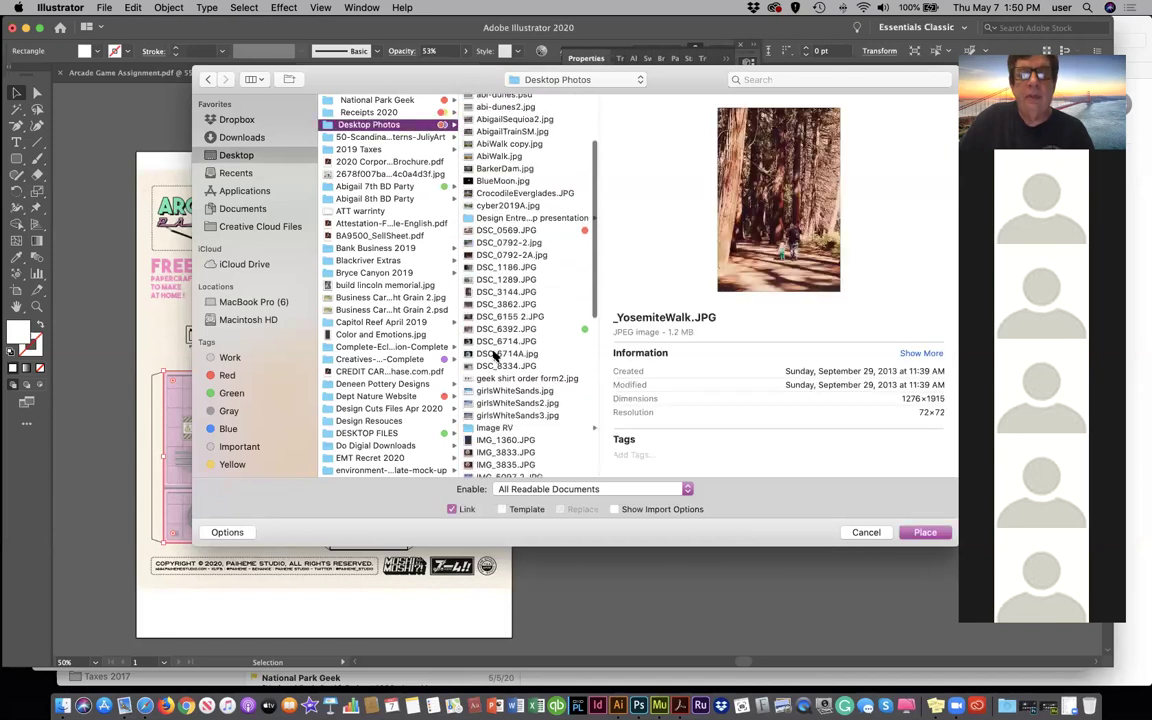
pyautogui.scroll(-1, 495, 355)
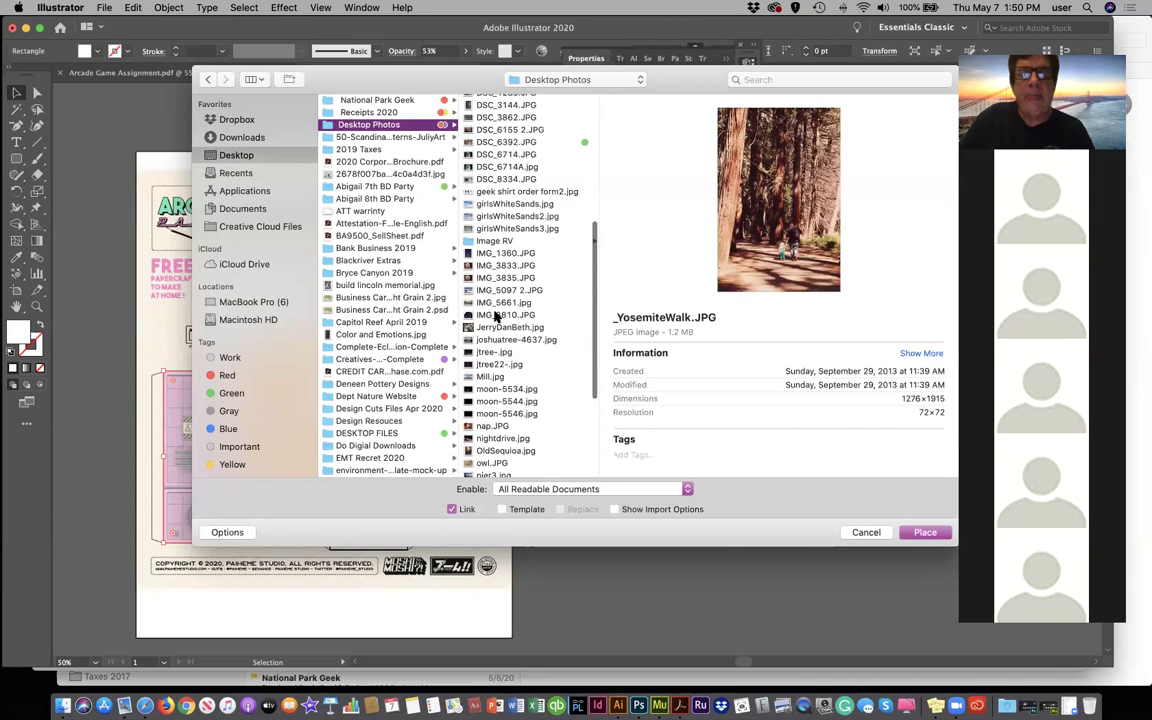
pyautogui.scroll(-6, 495, 316)
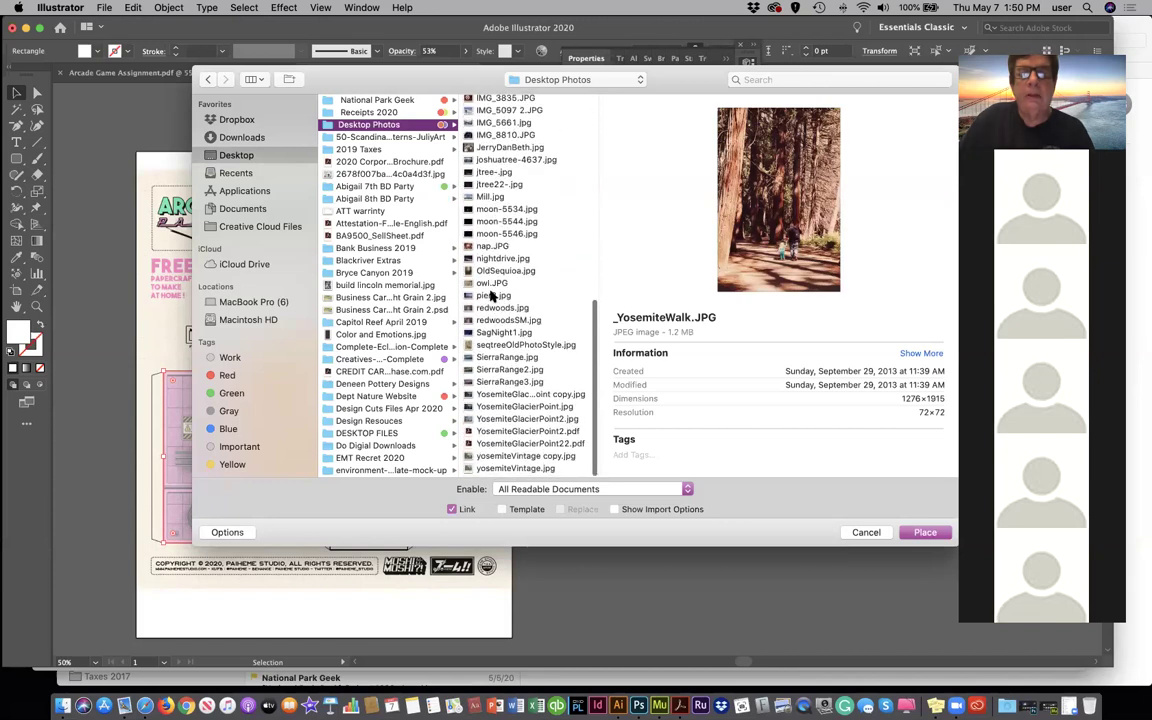
pyautogui.click(494, 275)
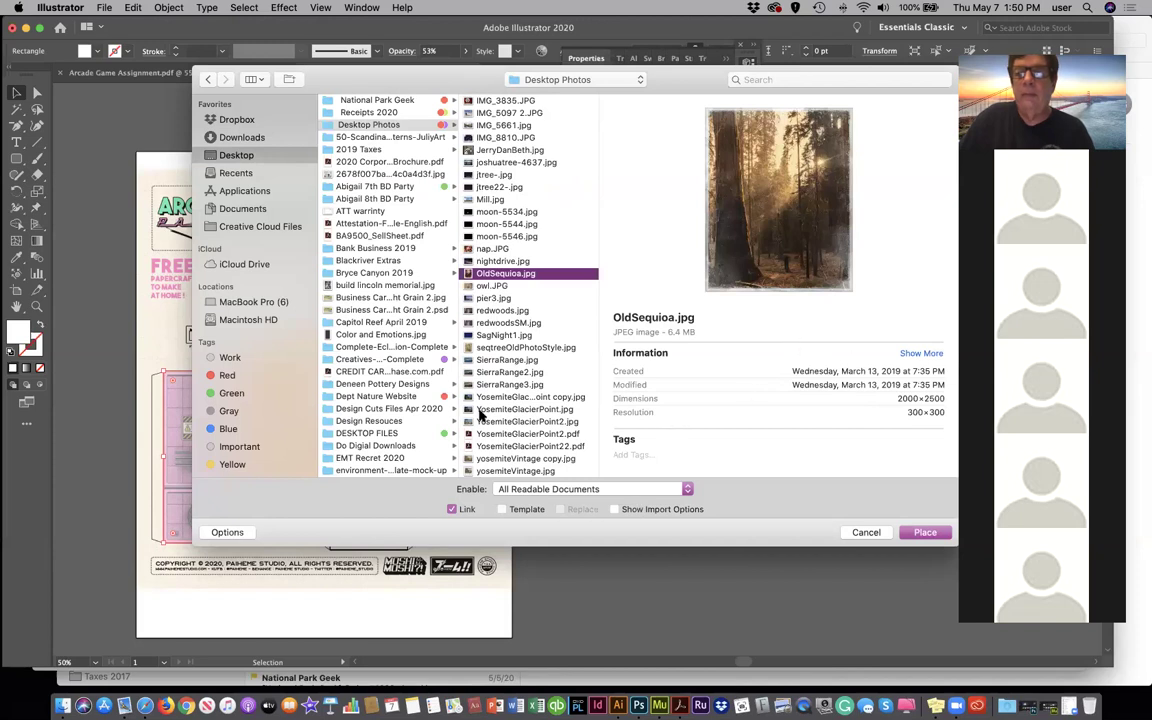
pyautogui.click(923, 533)
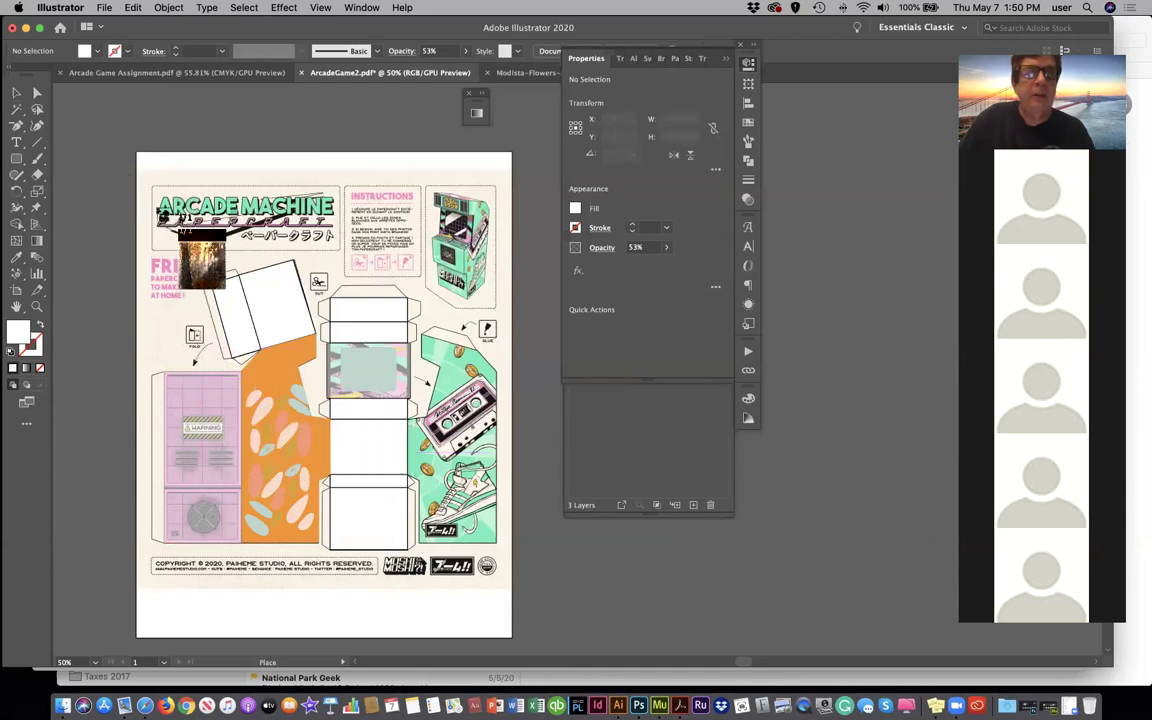
pyautogui.click(157, 200)
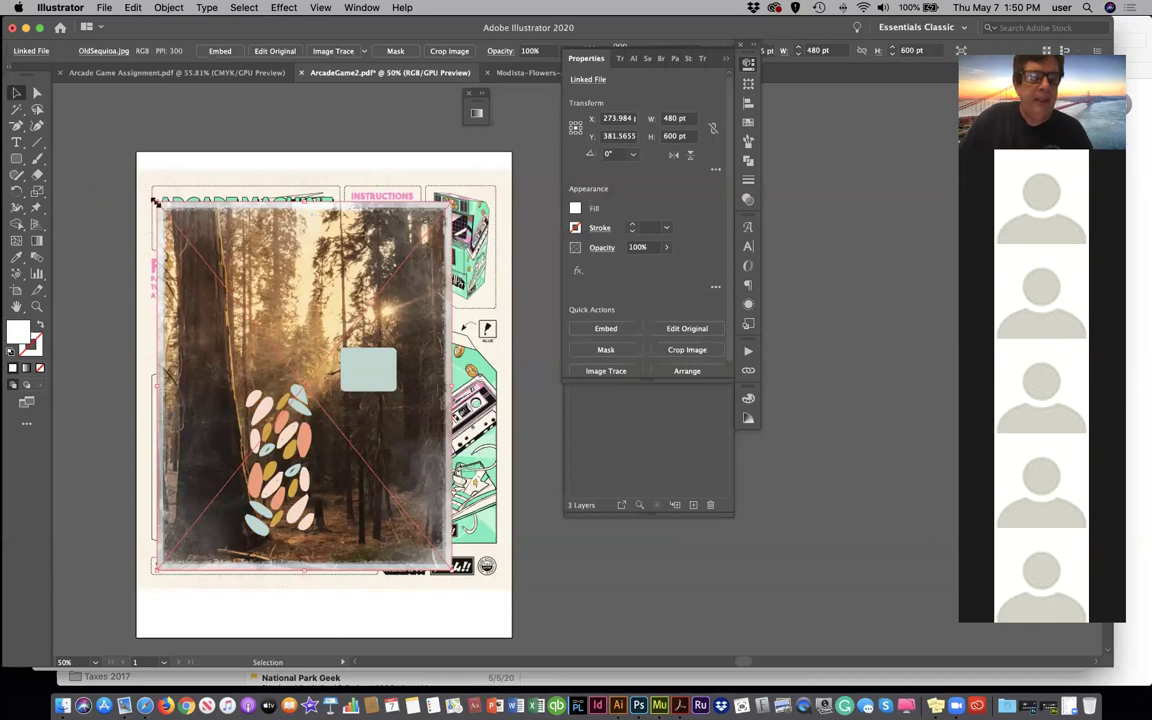
pyautogui.moveTo(237, 357); pyautogui.dragTo(344, 473)
pyautogui.moveTo(412, 511); pyautogui.dragTo(217, 432)
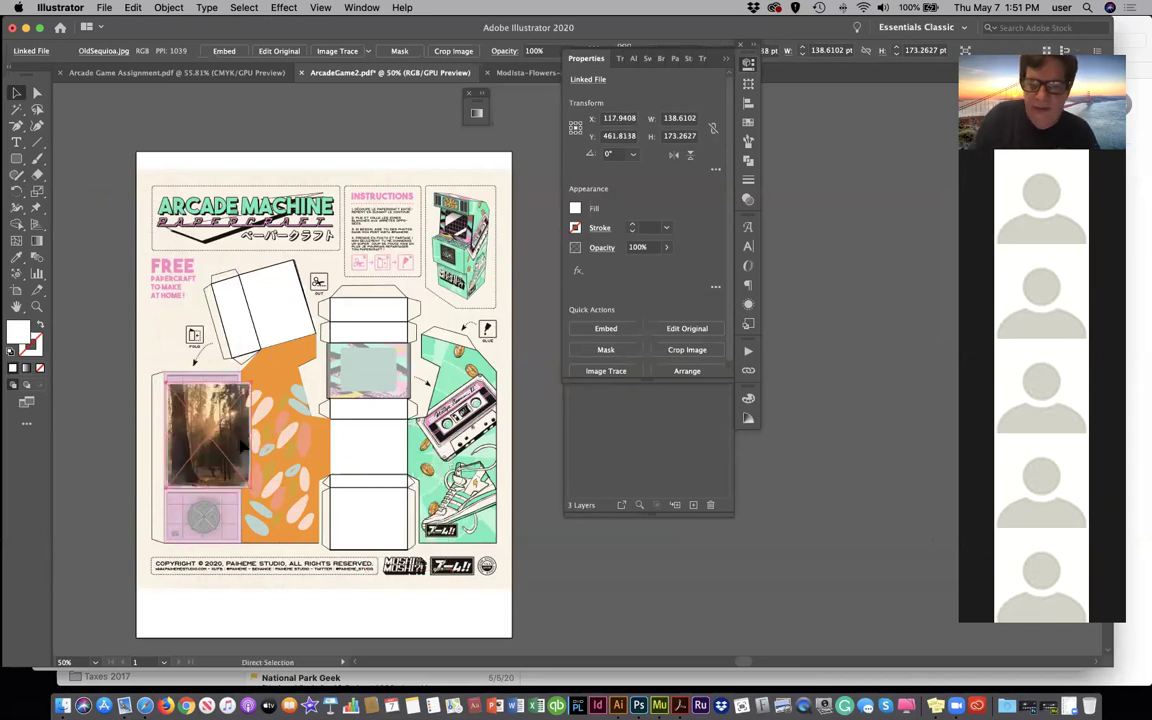
# Stretch the placed forest photo to about 127 by 190 pt, fitting its sides and upper edge to the pink back panel
pyautogui.press('super+equal')
pyautogui.press('super+equal')
pyautogui.press('super+equal')
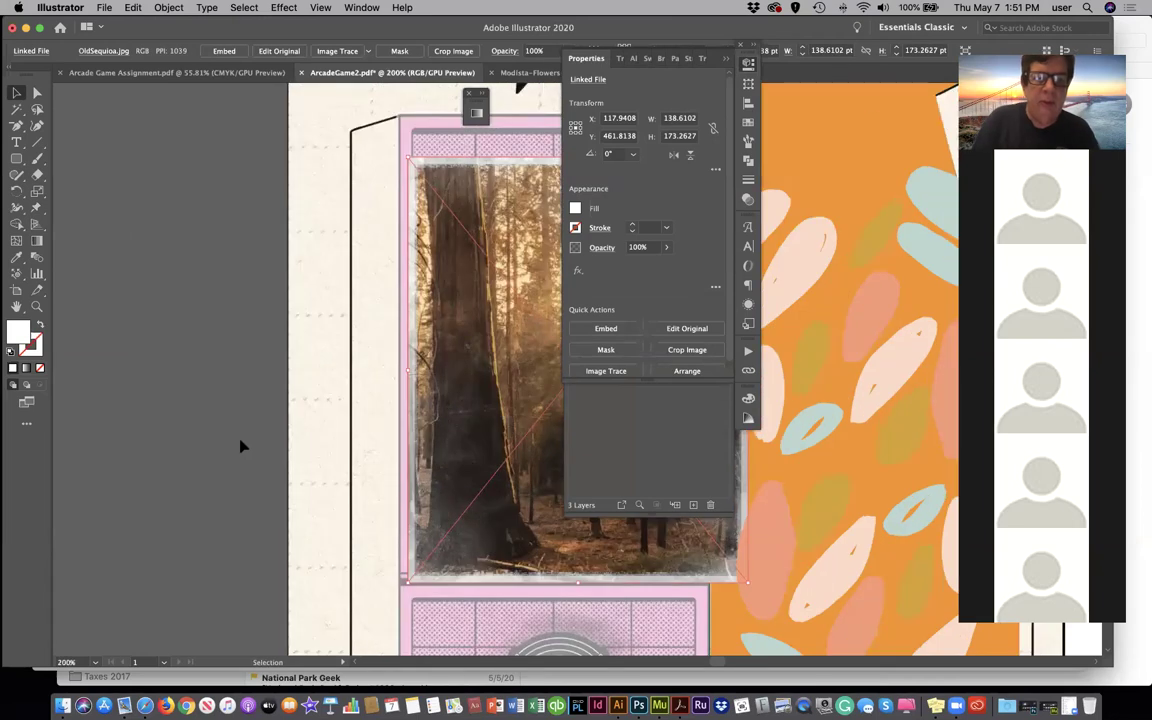
pyautogui.hscroll(5, 155, 404)
pyautogui.hscroll(4, 158, 407)
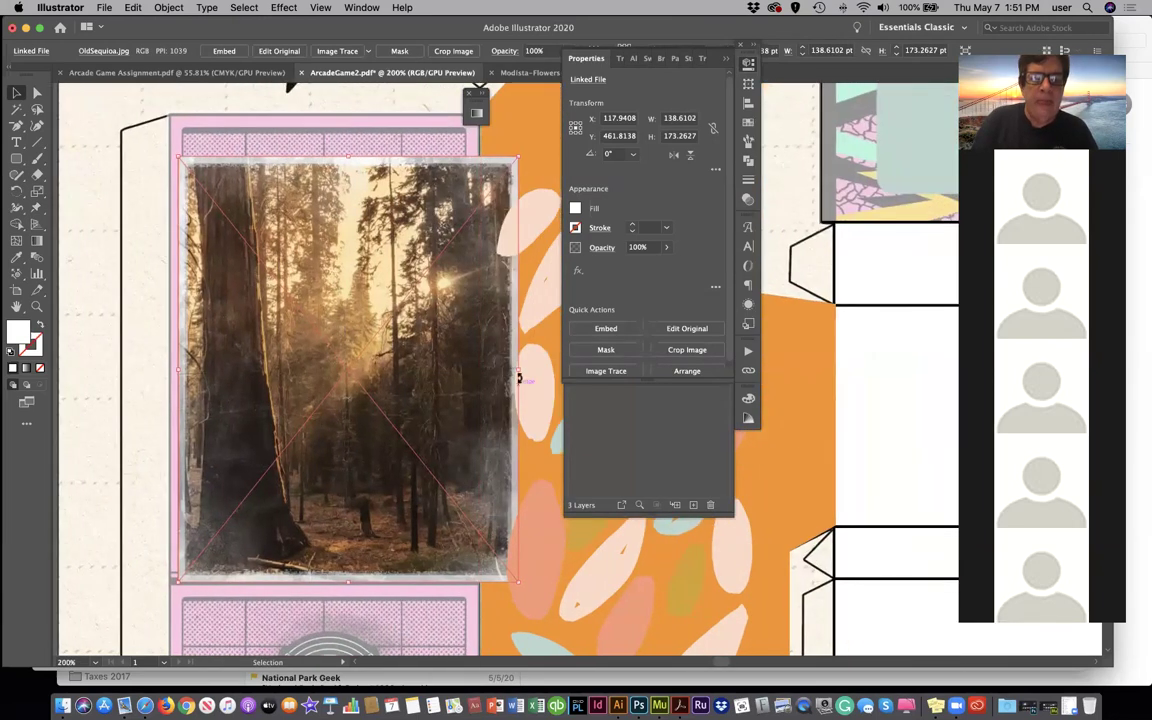
pyautogui.moveTo(514, 372); pyautogui.dragTo(478, 372)
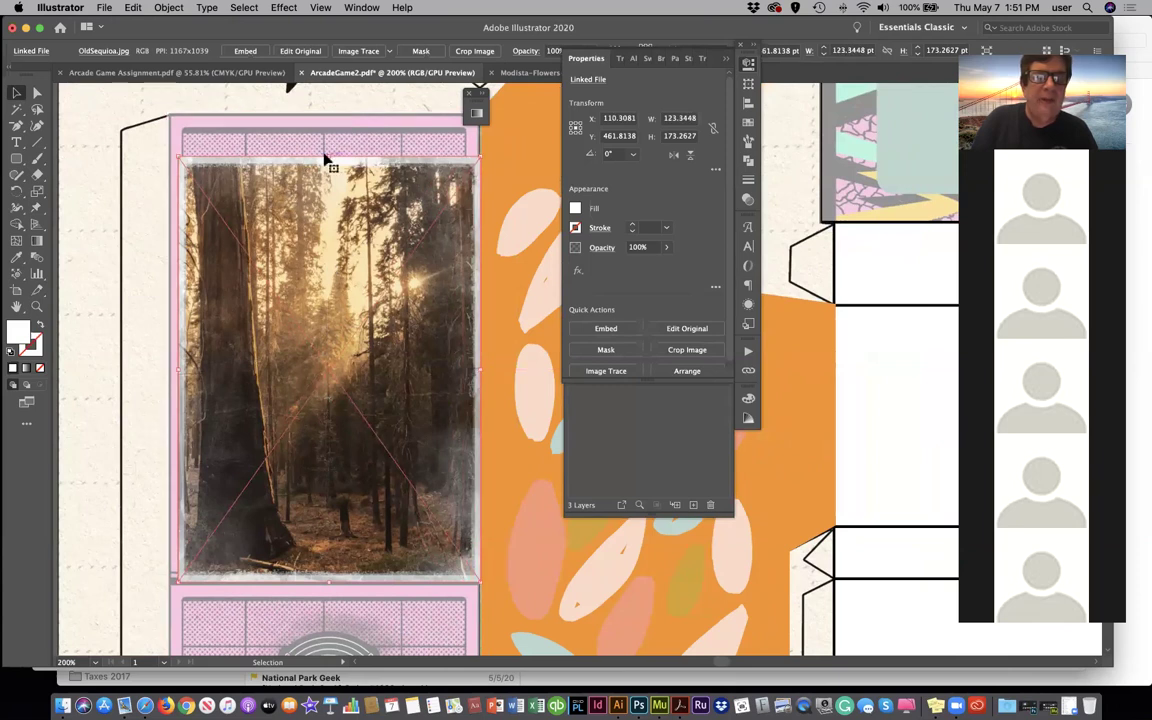
pyautogui.moveTo(329, 157); pyautogui.dragTo(328, 118)
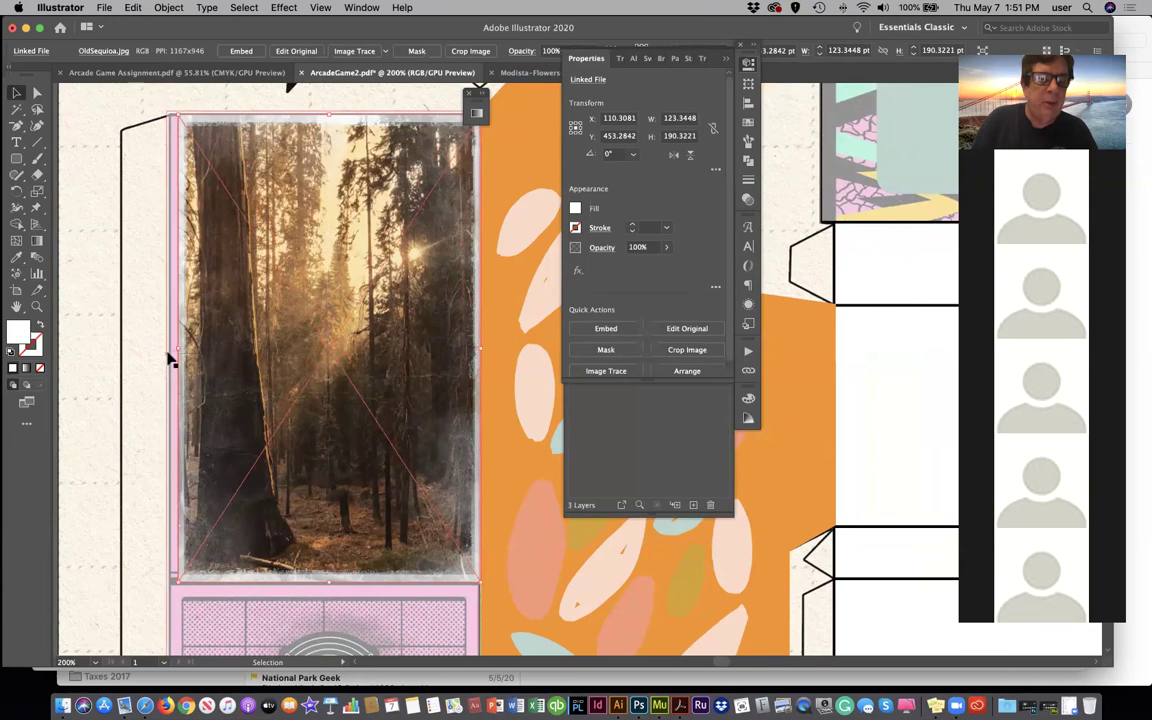
pyautogui.moveTo(181, 346); pyautogui.dragTo(174, 347)
# Adjust the photo's lower edge to the fold above the fan panel, making the photo about 189 pt high
pyautogui.scroll(-5, 343, 420)
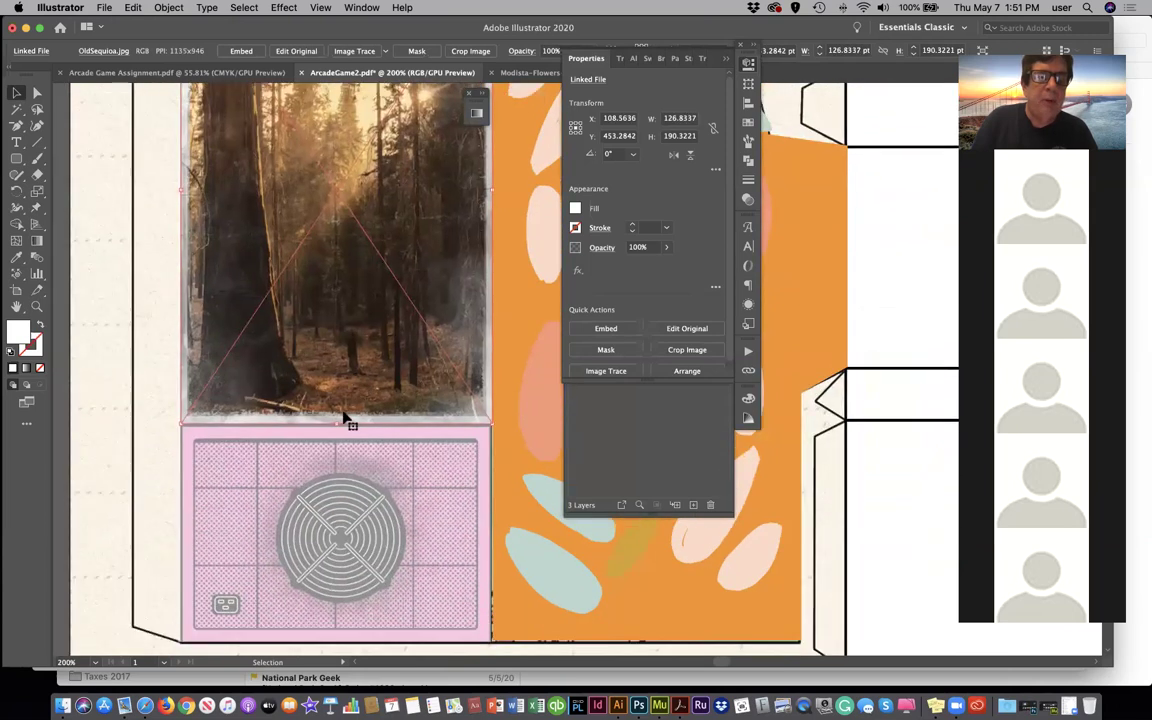
pyautogui.moveTo(340, 452); pyautogui.dragTo(337, 438)
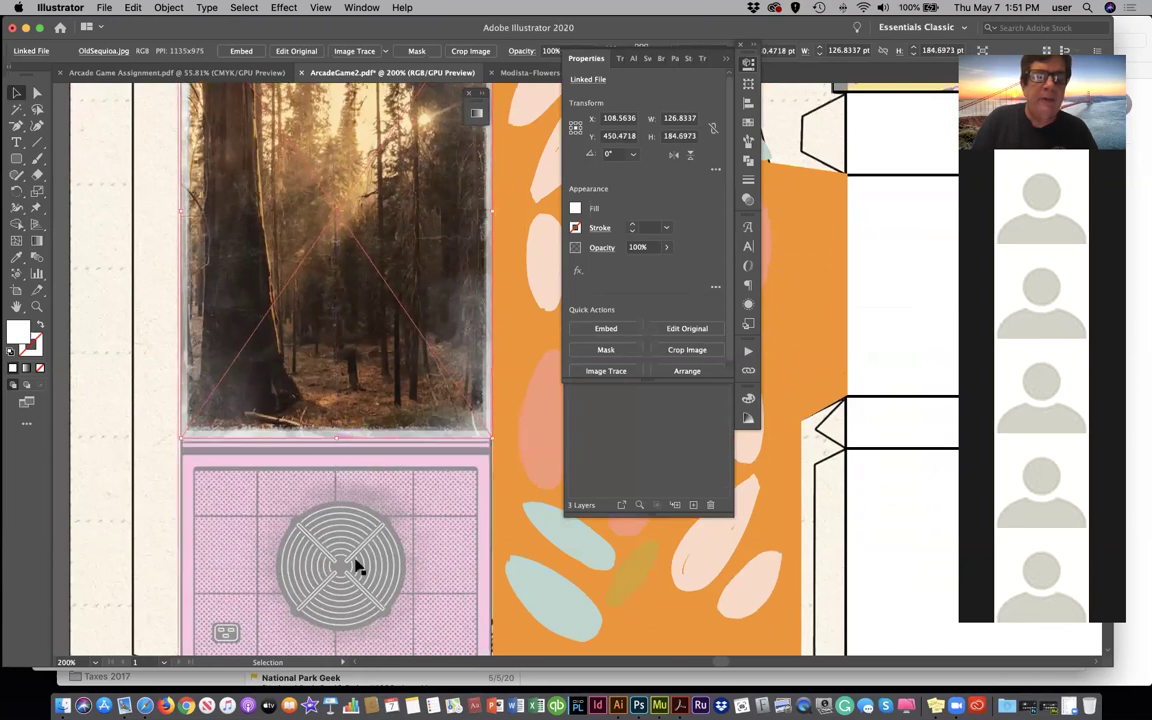
pyautogui.moveTo(335, 435); pyautogui.dragTo(336, 446)
pyautogui.scroll(3, 352, 464)
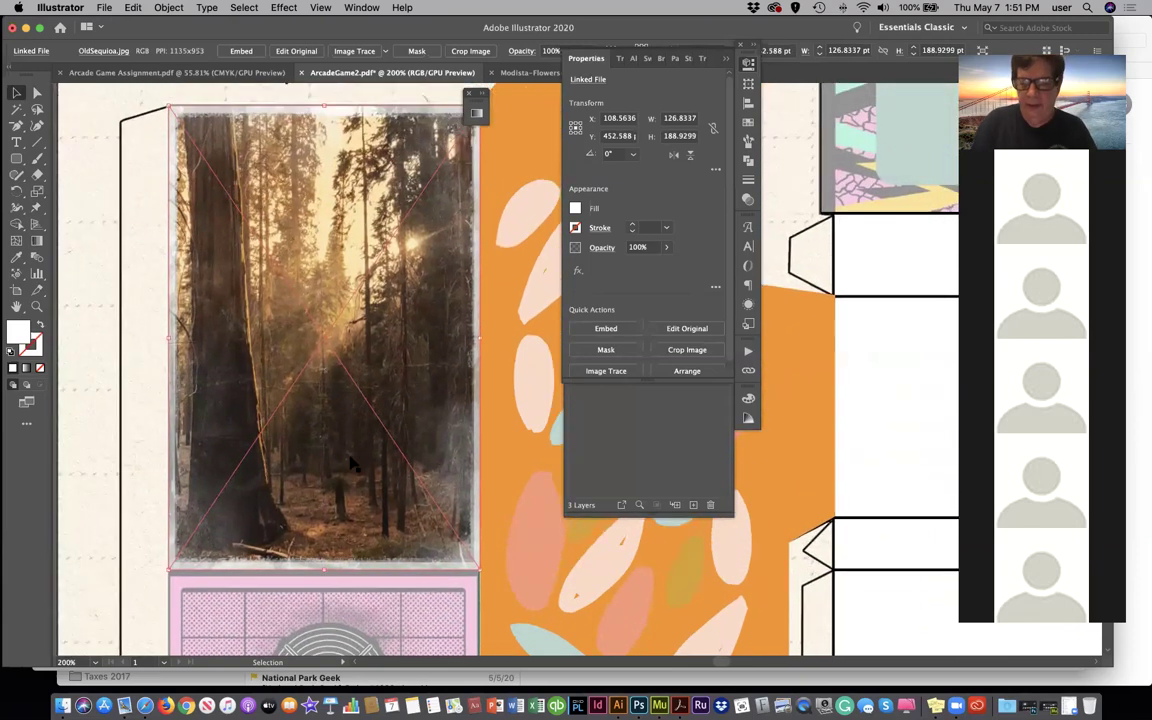
pyautogui.press('super+minus')
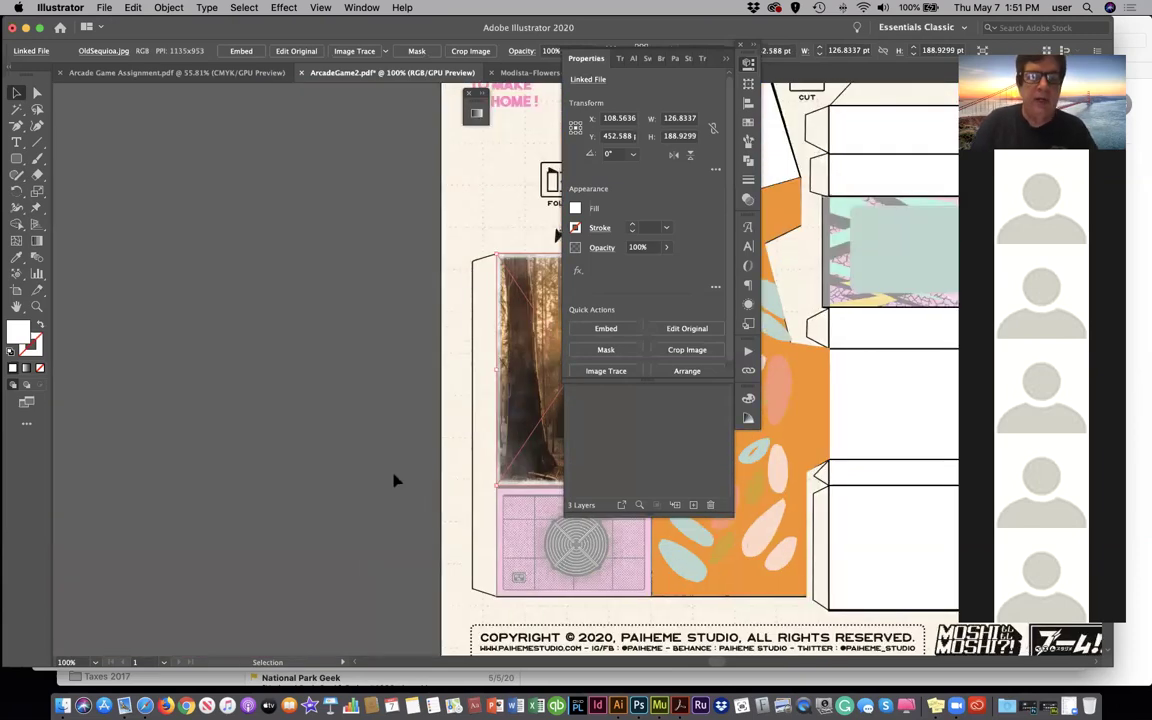
pyautogui.hscroll(-6, 352, 465)
pyautogui.hscroll(3, 385, 478)
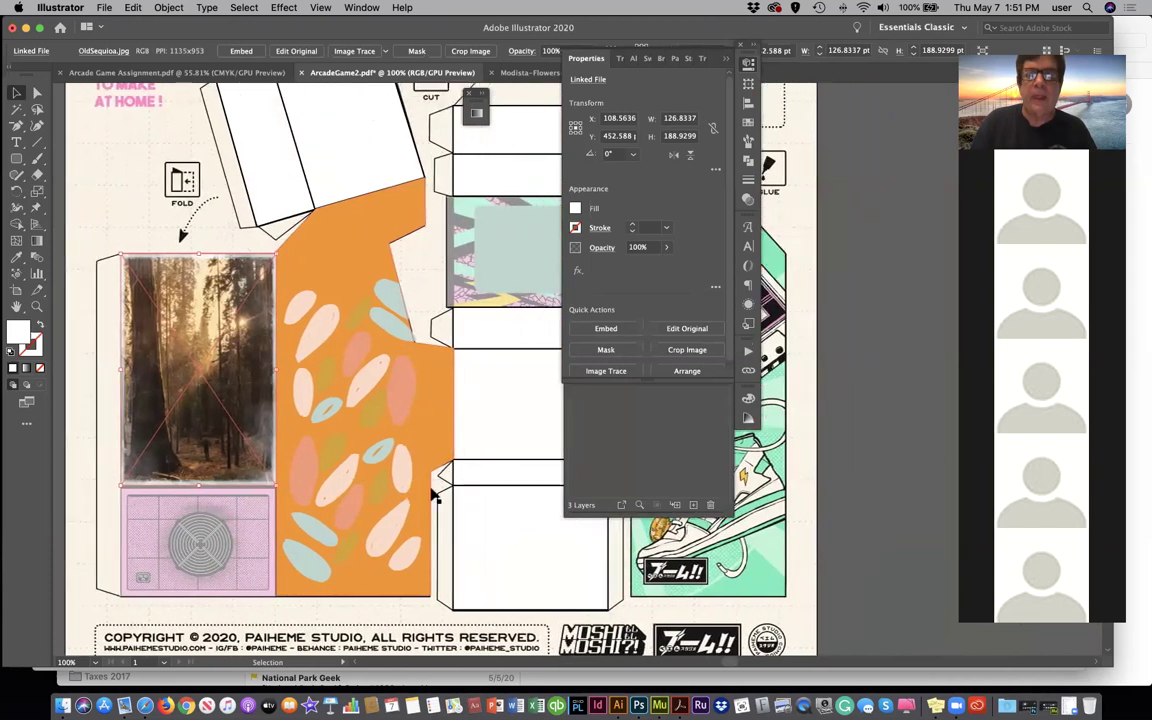
# Unlock Layer 3 and move the linked forest photo from Layer 2 into it
pyautogui.click(693, 282)
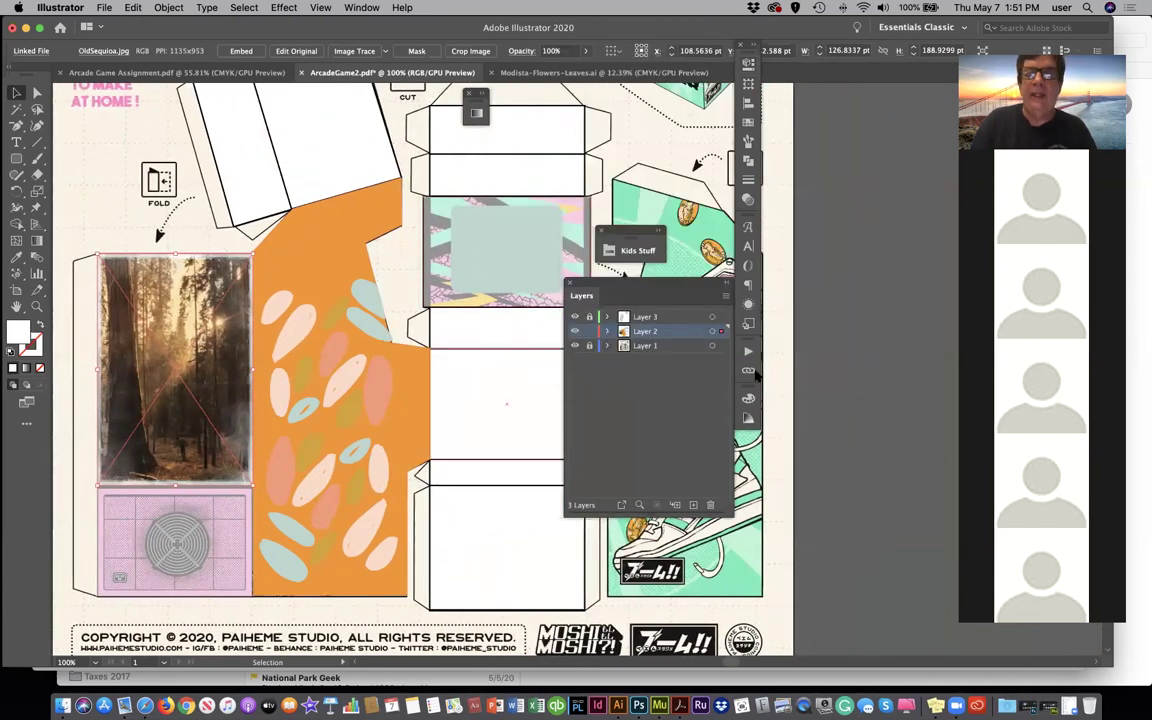
pyautogui.click(607, 331)
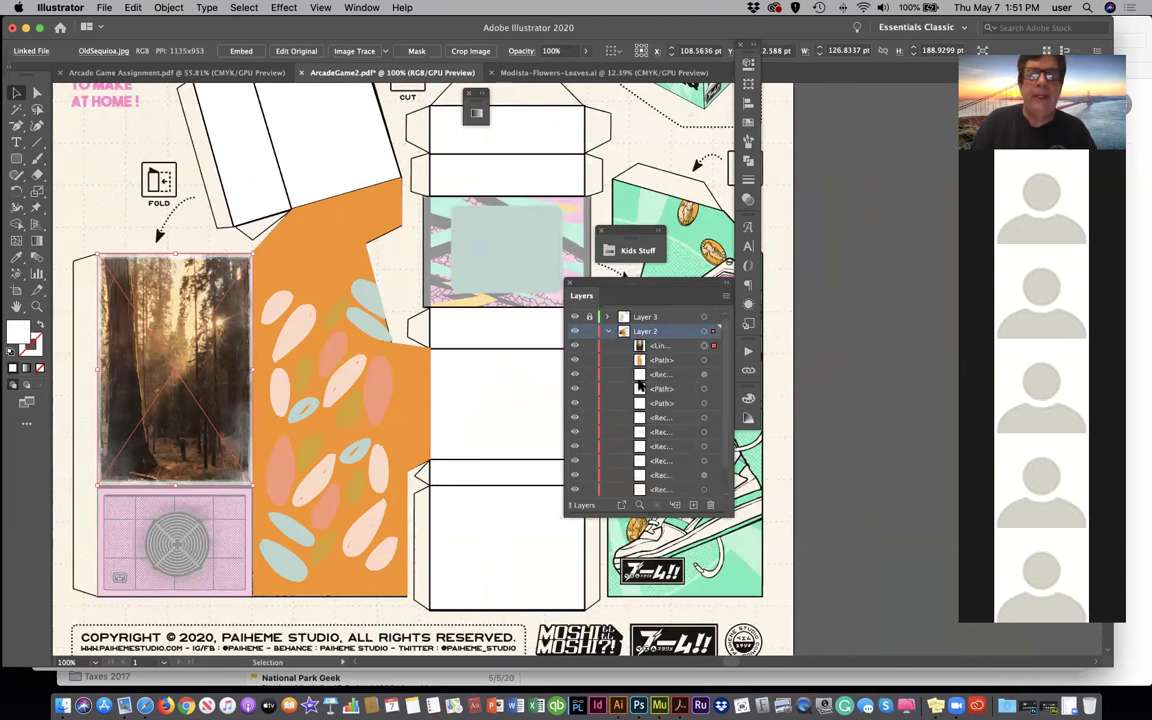
pyautogui.click(650, 346)
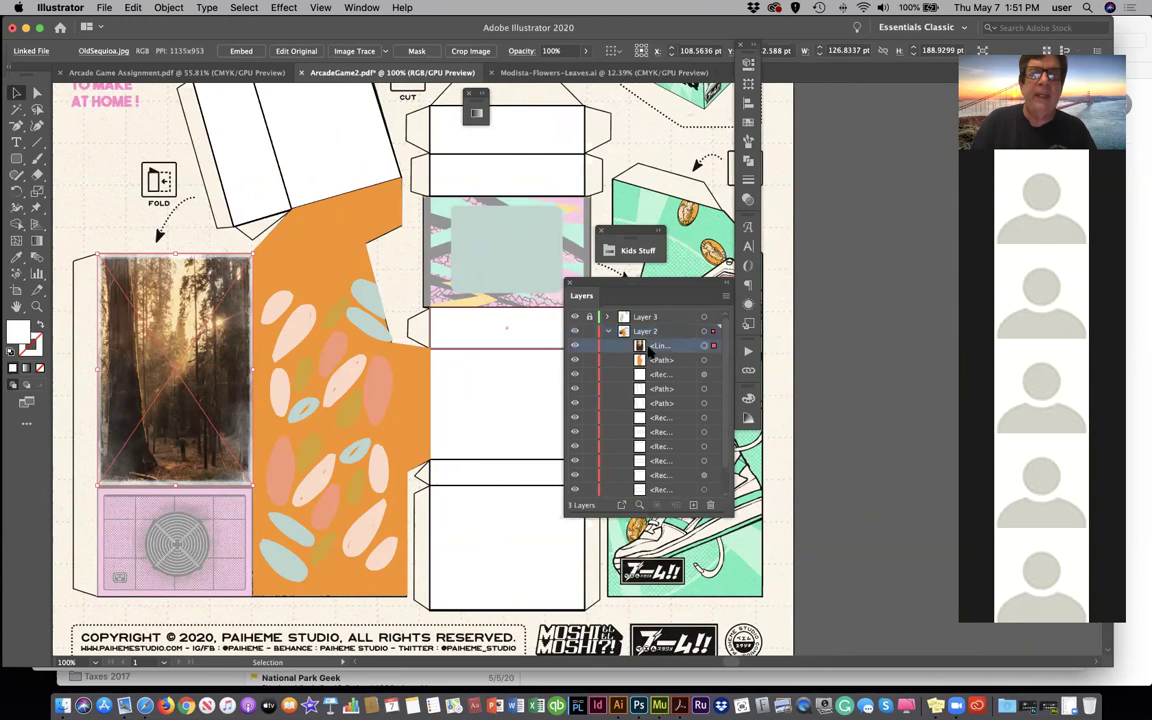
pyautogui.moveTo(640, 344); pyautogui.dragTo(645, 319)
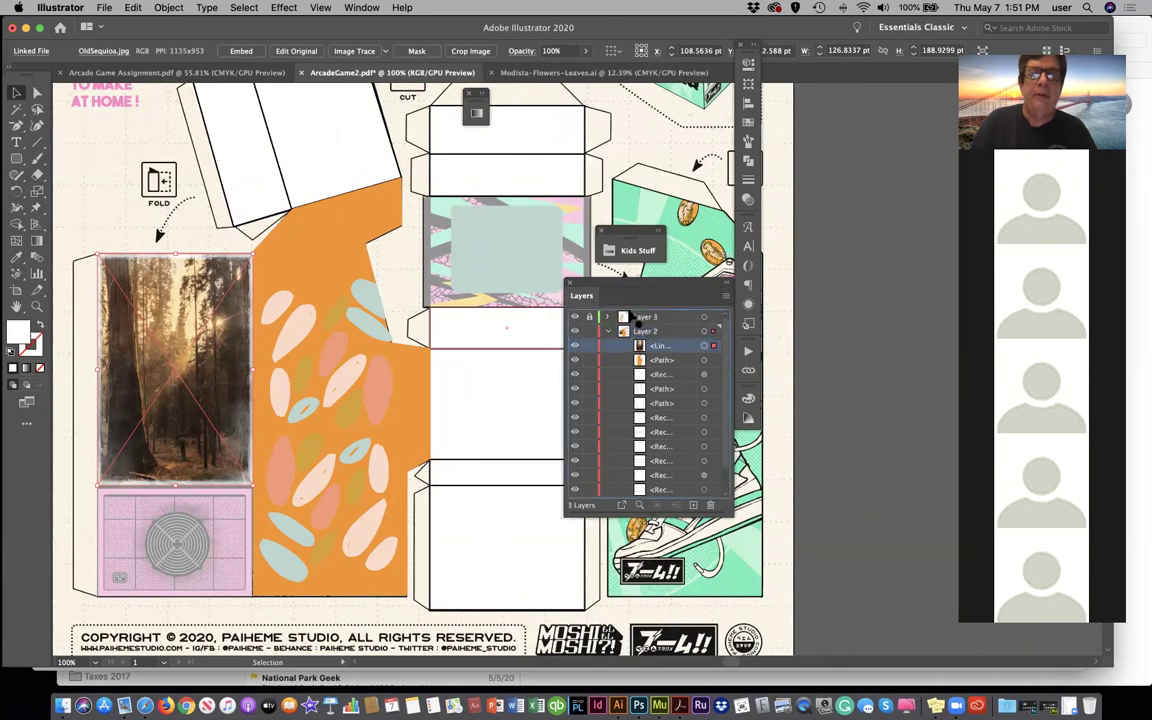
pyautogui.moveTo(605, 318); pyautogui.dragTo(650, 346)
pyautogui.click(632, 317)
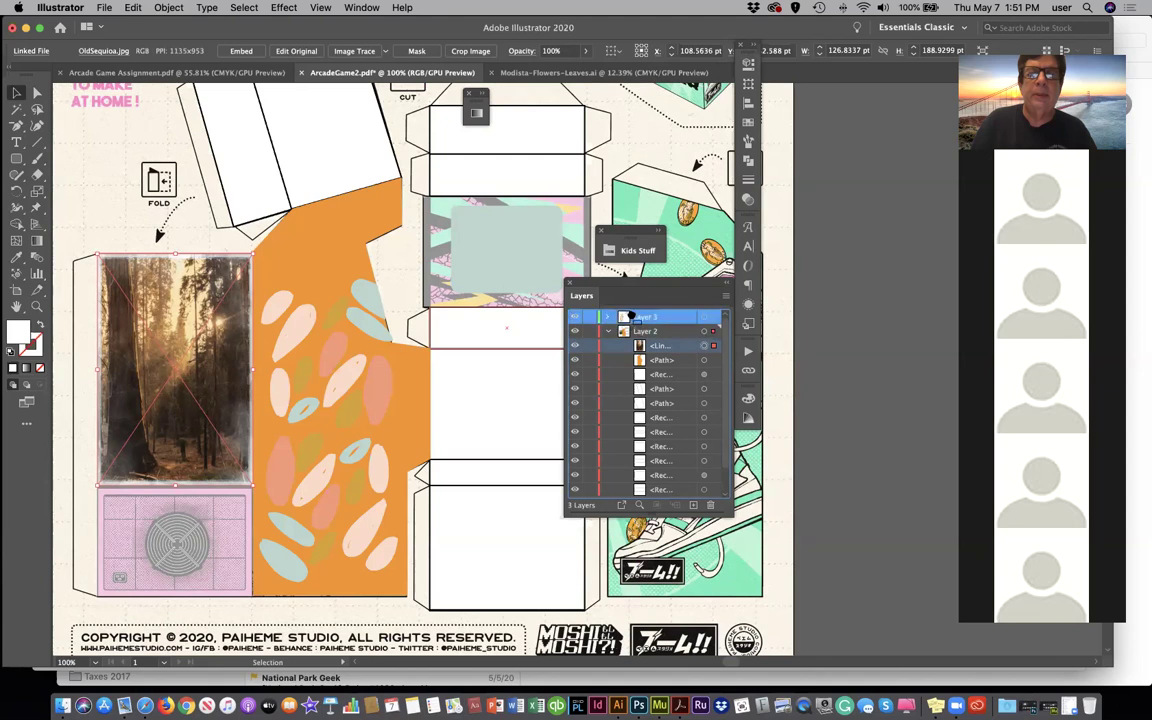
pyautogui.moveTo(632, 317); pyautogui.dragTo(632, 318)
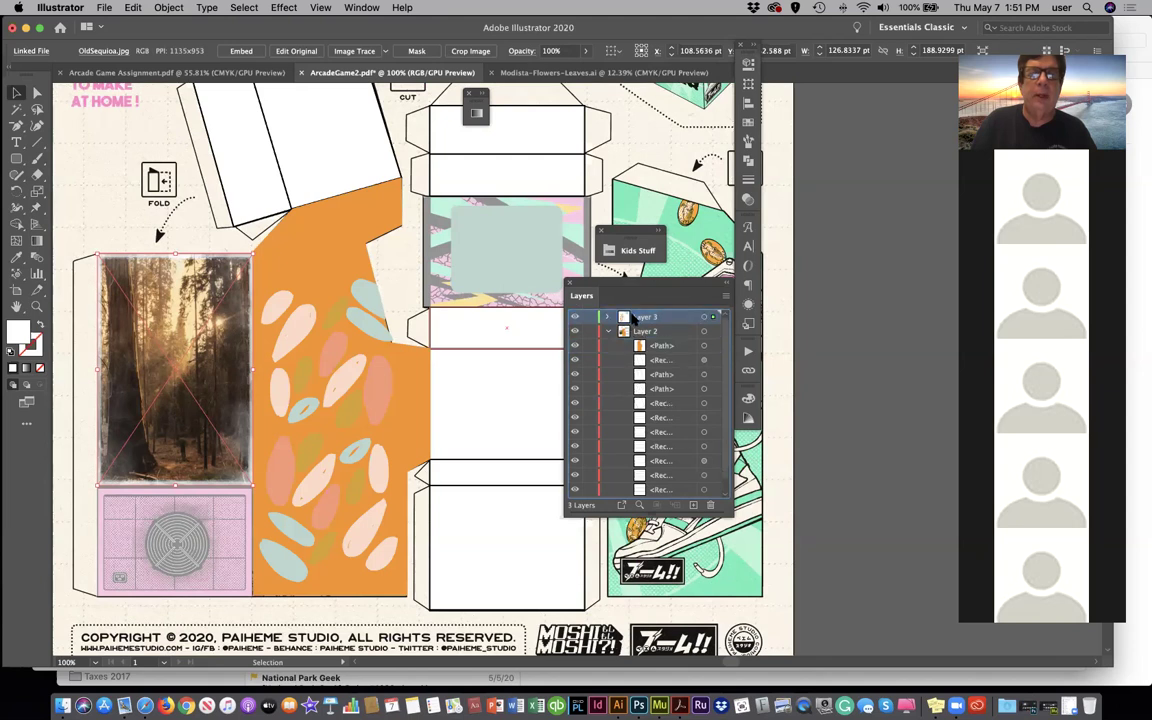
# Hide and show Layer 3 to check which artwork it holds, and collapse Layer 2's contents
pyautogui.click(574, 317)
pyautogui.click(574, 317)
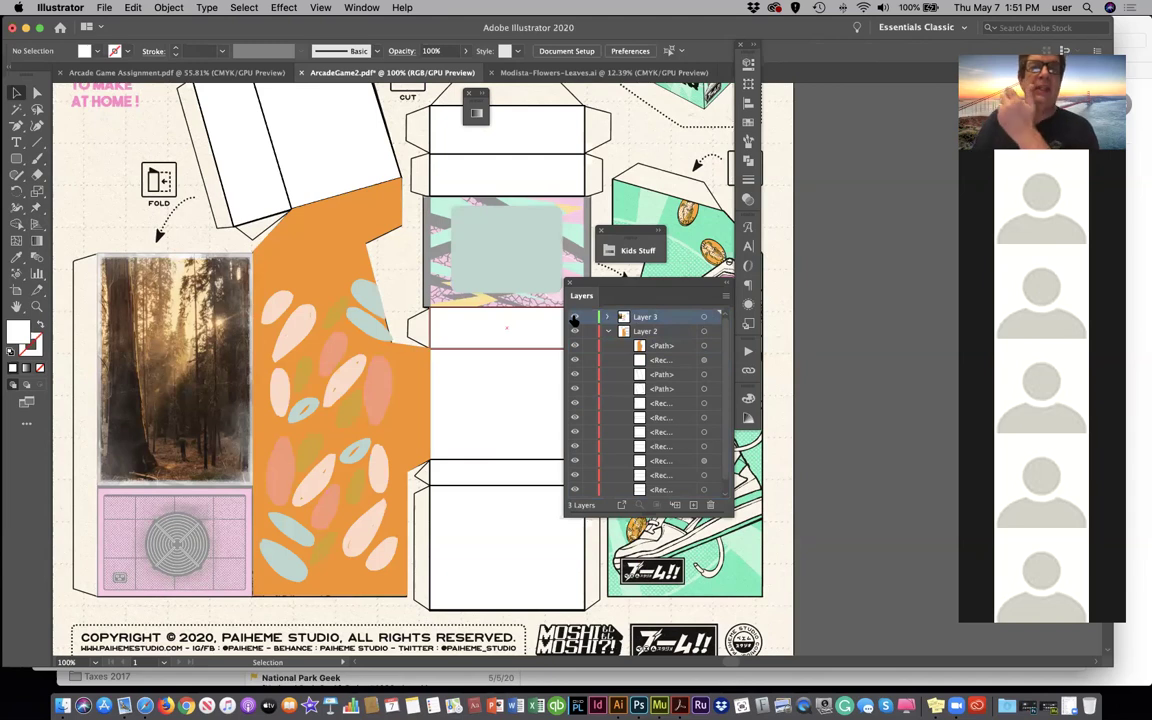
pyautogui.click(574, 317)
pyautogui.click(574, 317)
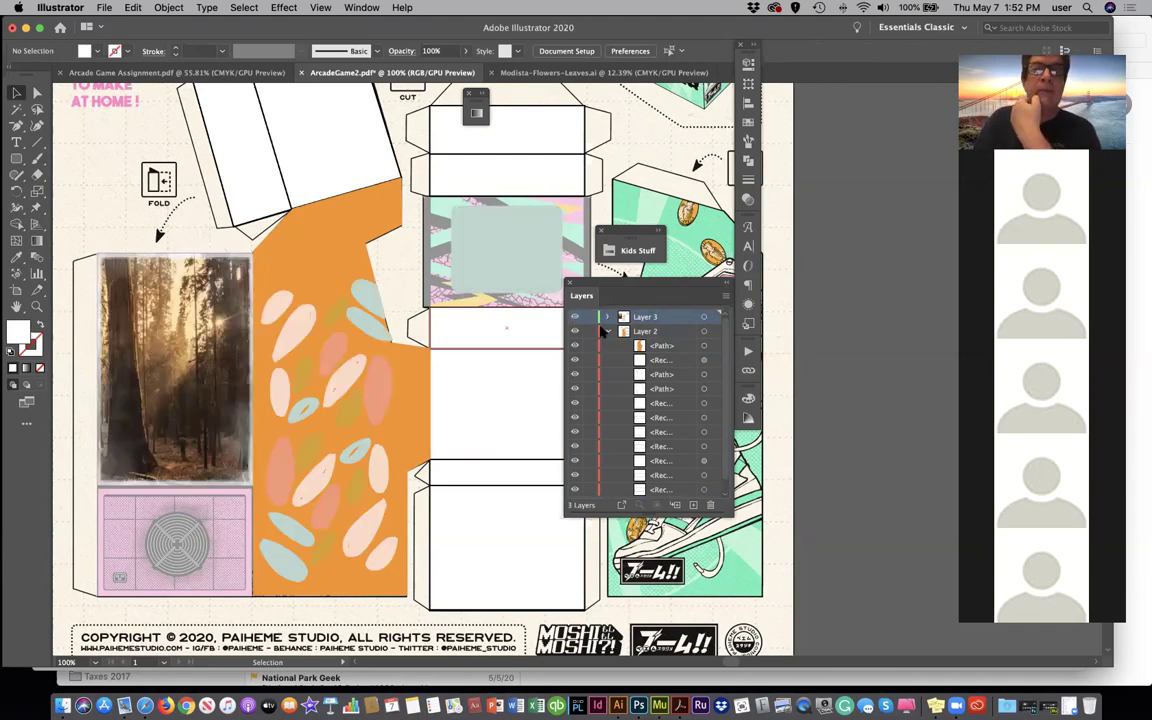
pyautogui.click(605, 331)
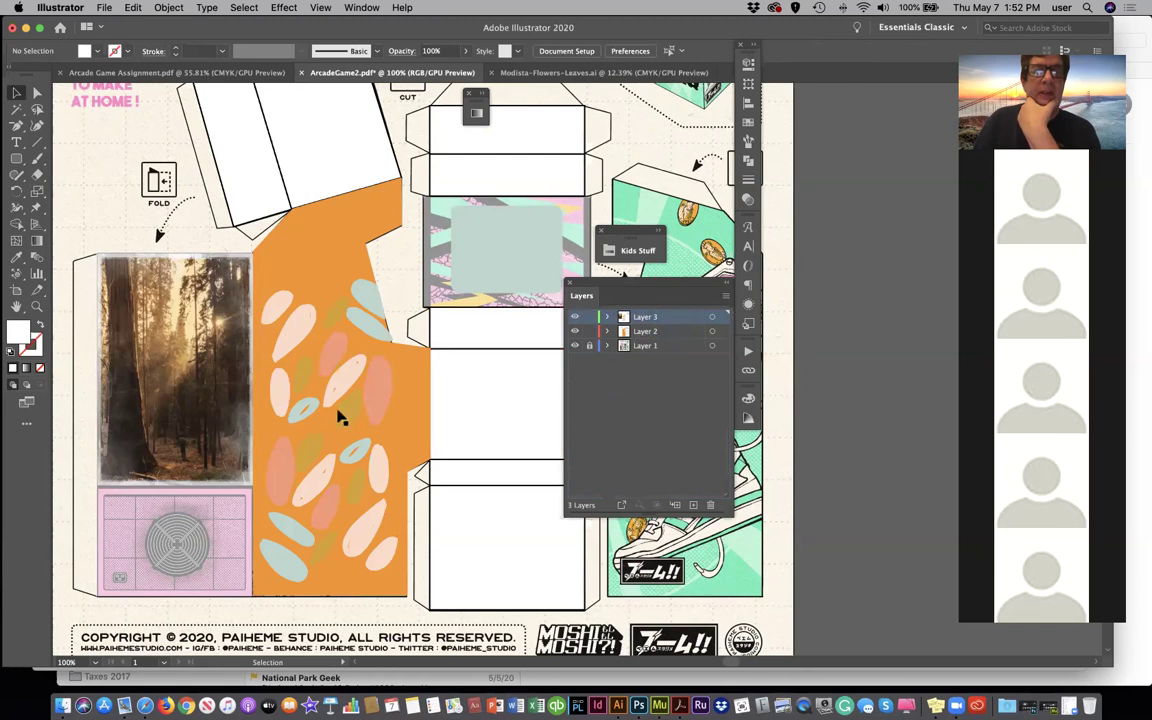
# Hide Layers 2 and 3 to inspect the original template, and show both layers again one at a time
pyautogui.click(574, 331)
pyautogui.click(574, 331)
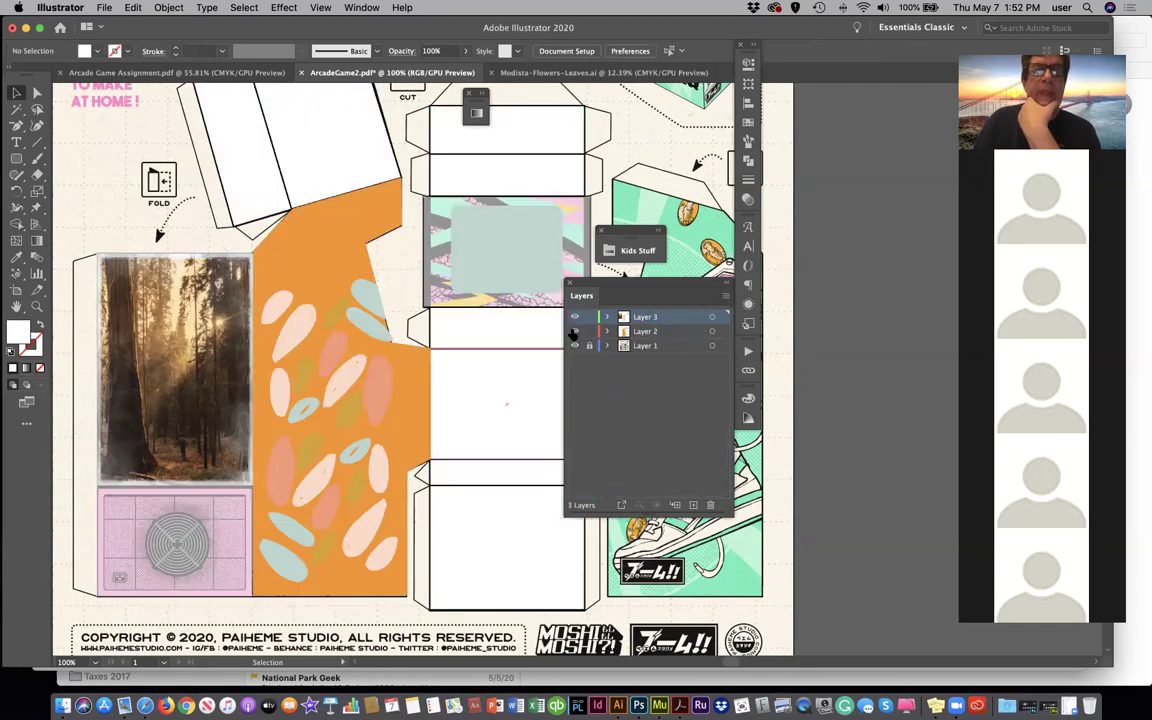
pyautogui.moveTo(574, 316); pyautogui.dragTo(574, 332)
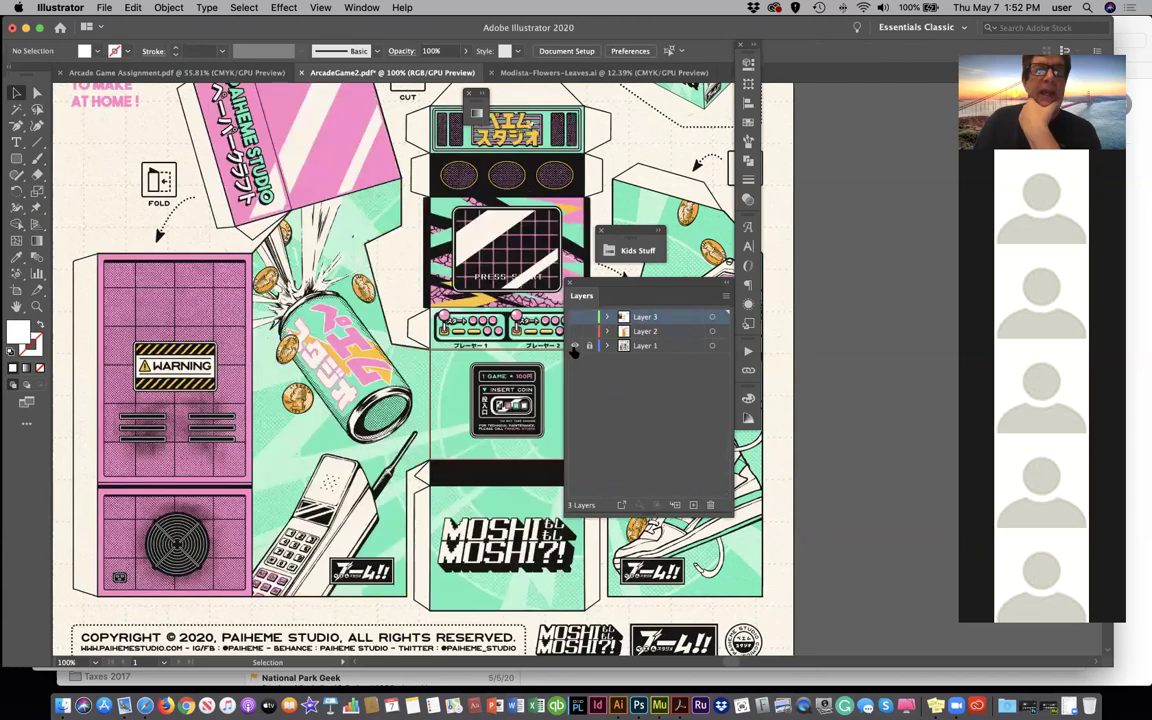
pyautogui.click(574, 331)
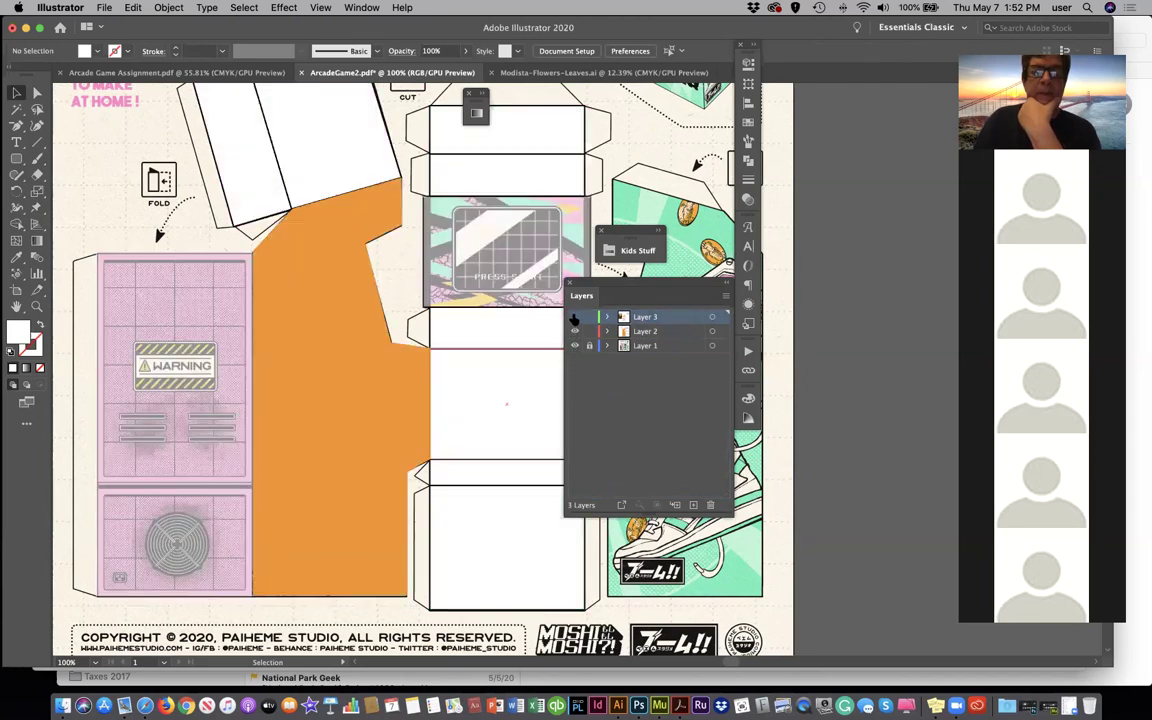
pyautogui.click(574, 316)
# Expand Layer 2 and select the large tilted white panel above the orange side panel
pyautogui.click(606, 331)
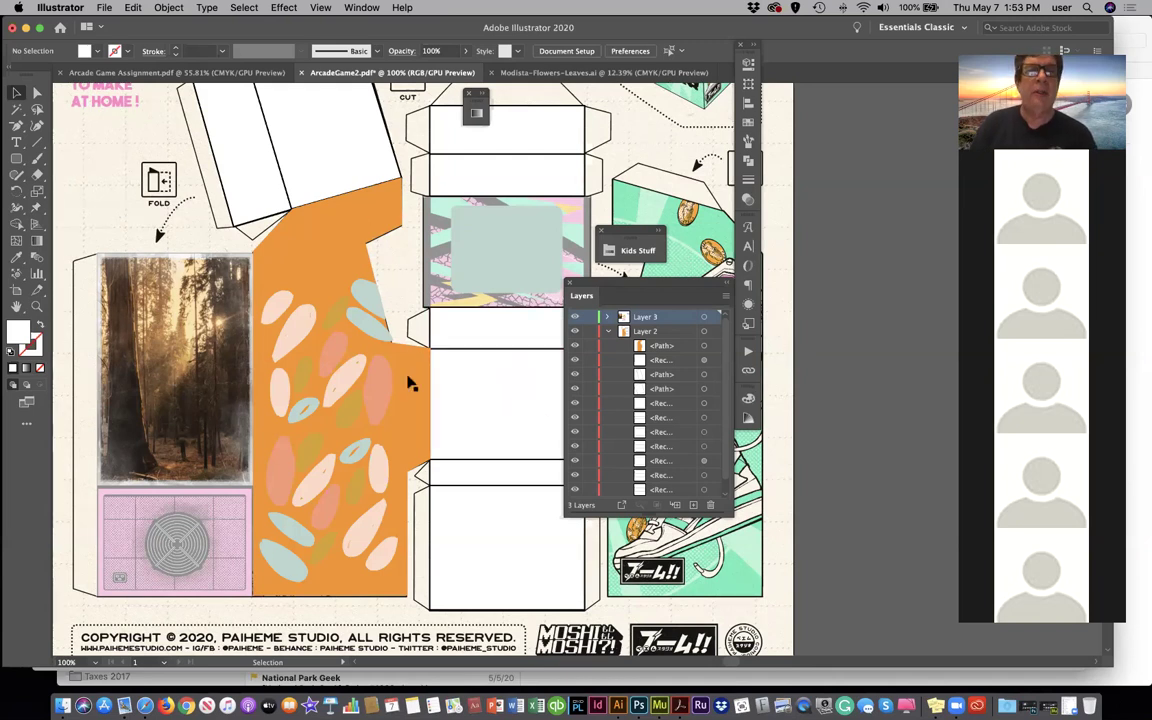
pyautogui.scroll(3, 408, 380)
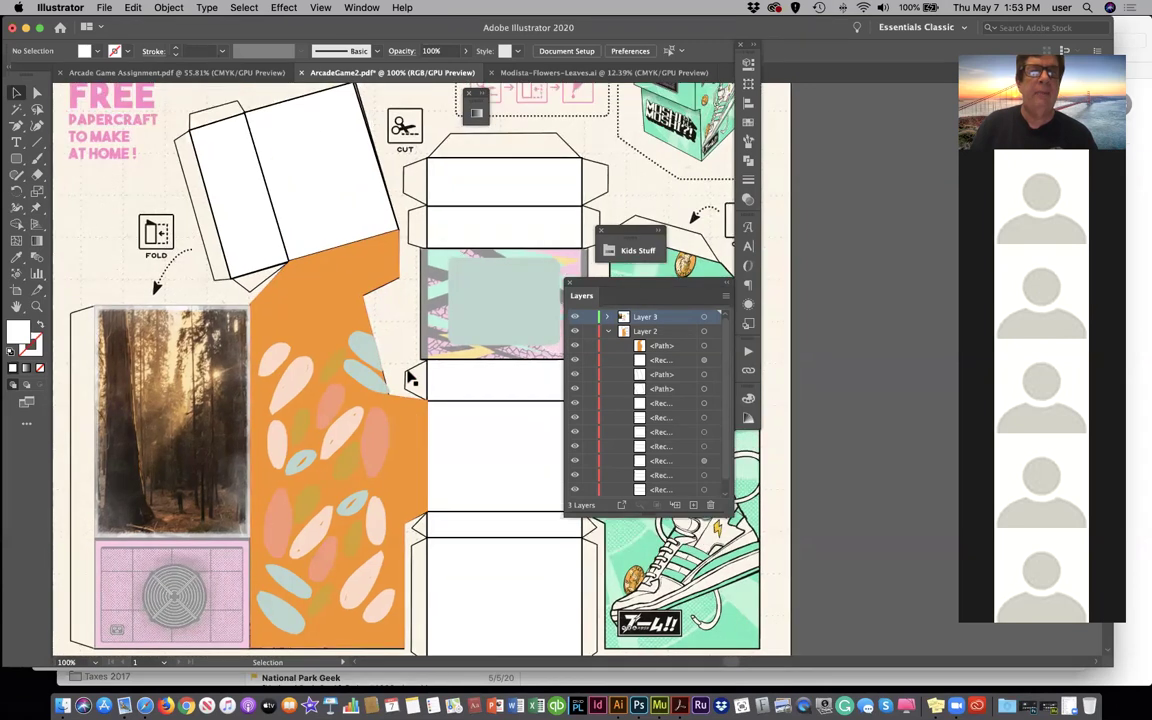
pyautogui.click(343, 228)
pyautogui.scroll(3, 345, 228)
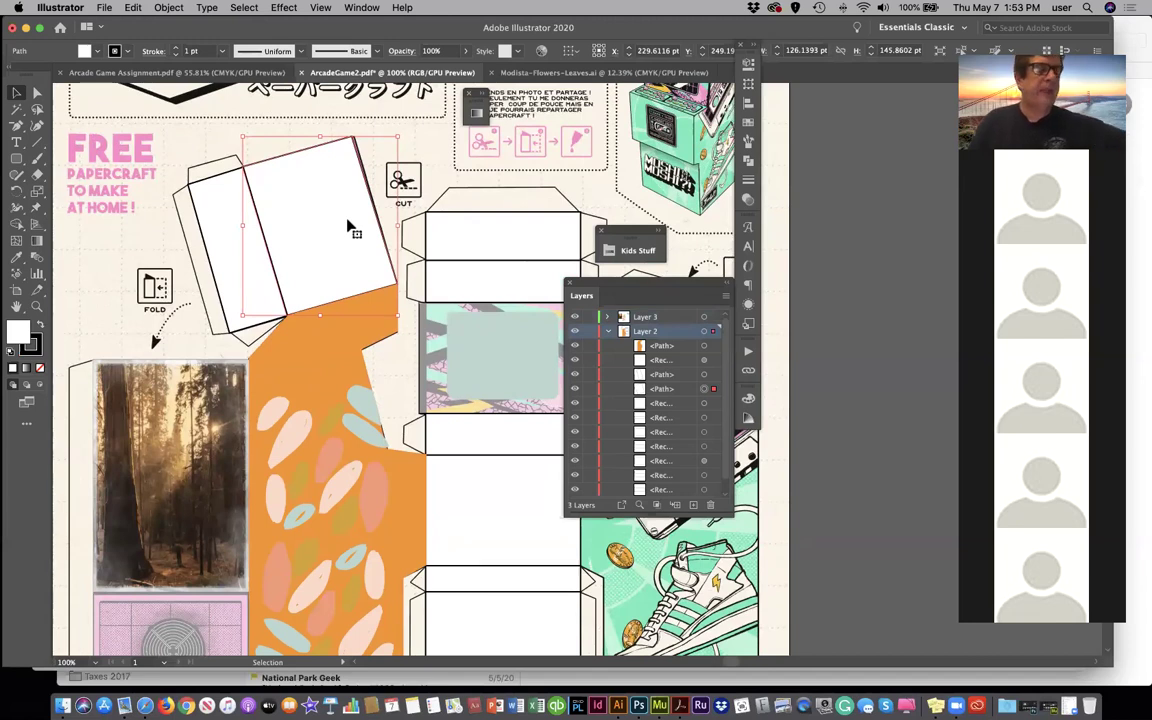
# Review the instructions and turn-in list in Arcade Game Assignment.pdf, comparing them with the ArcadeGame2.pdf artwork
pyautogui.click(158, 72)
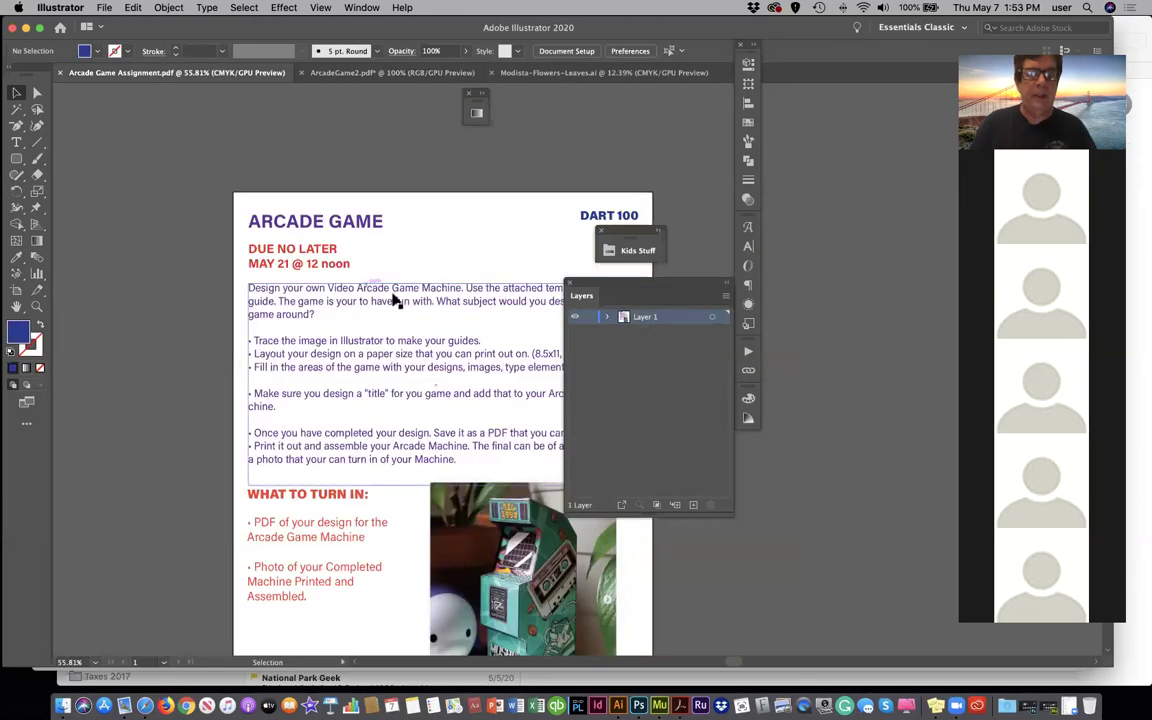
pyautogui.scroll(-2, 388, 298)
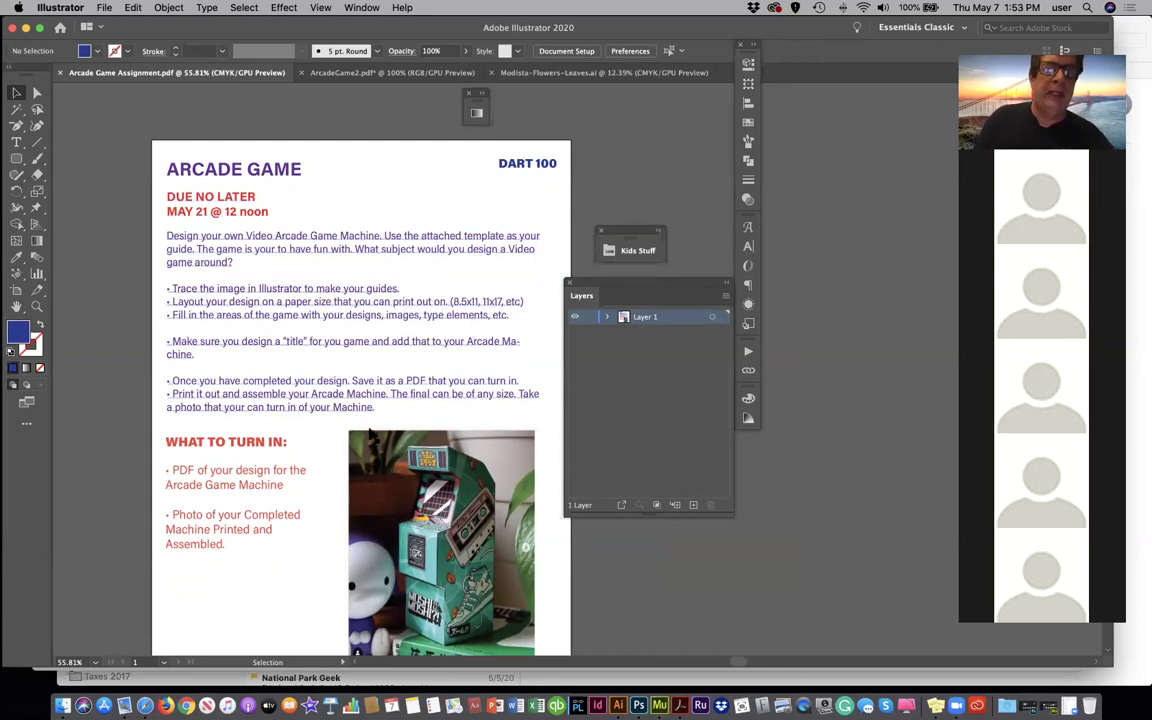
pyautogui.scroll(-1, 410, 452)
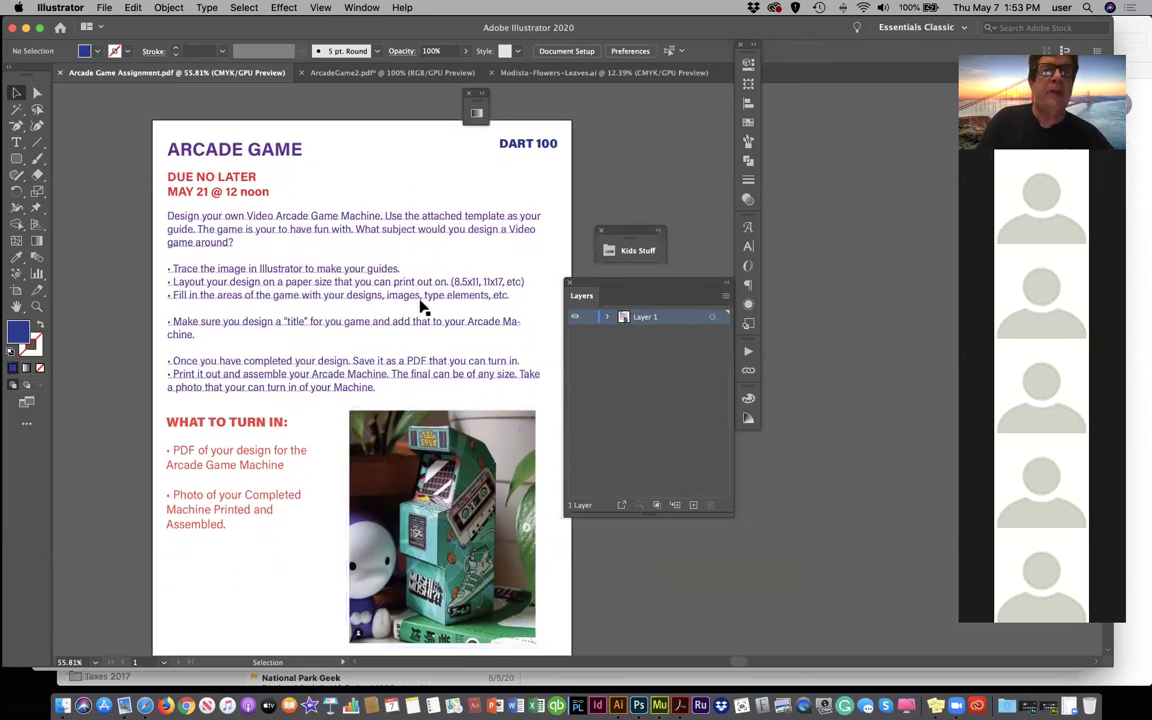
pyautogui.click(392, 72)
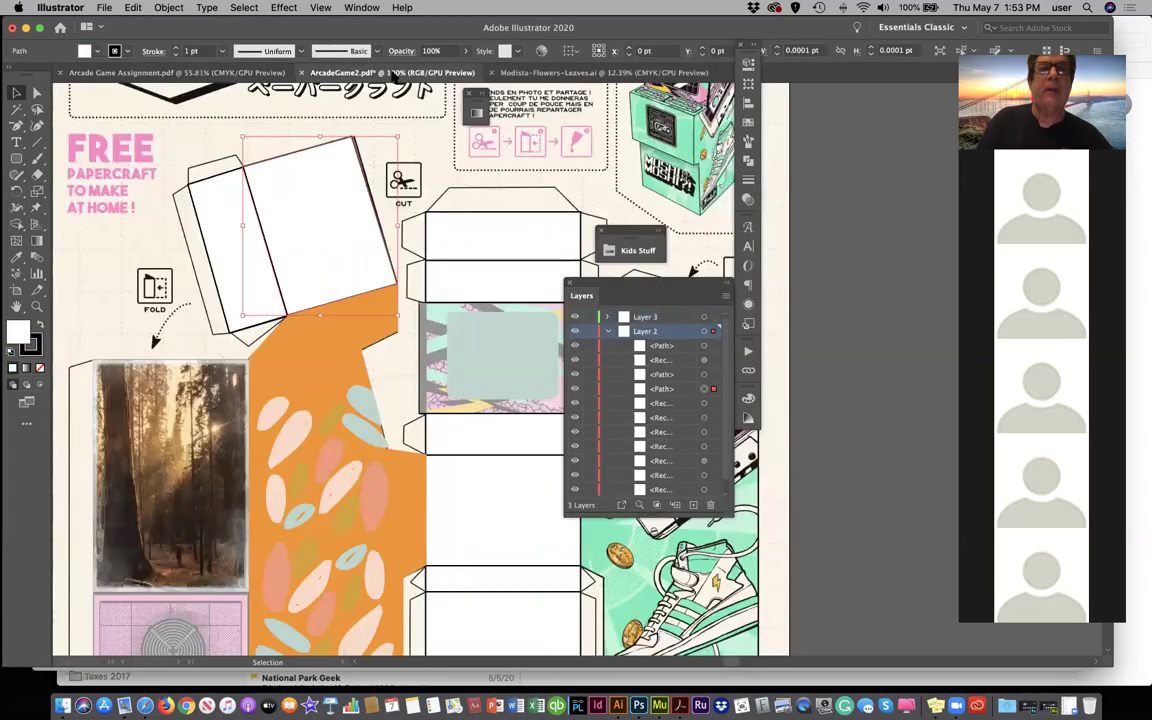
pyautogui.click(180, 73)
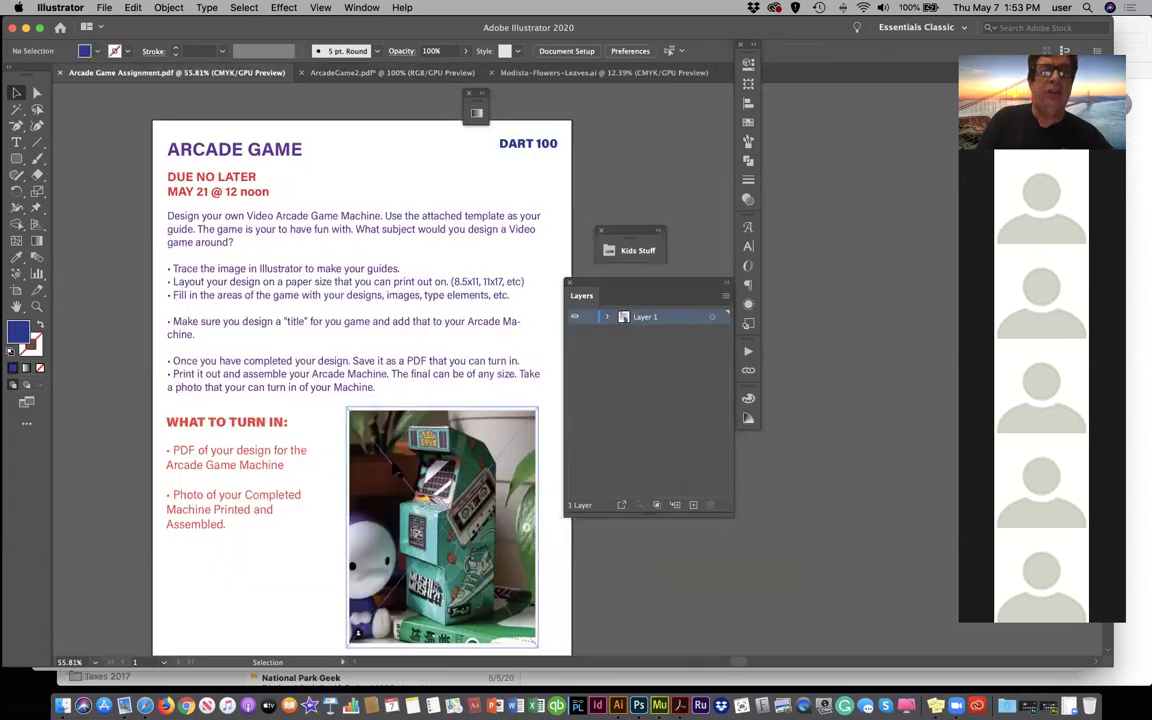